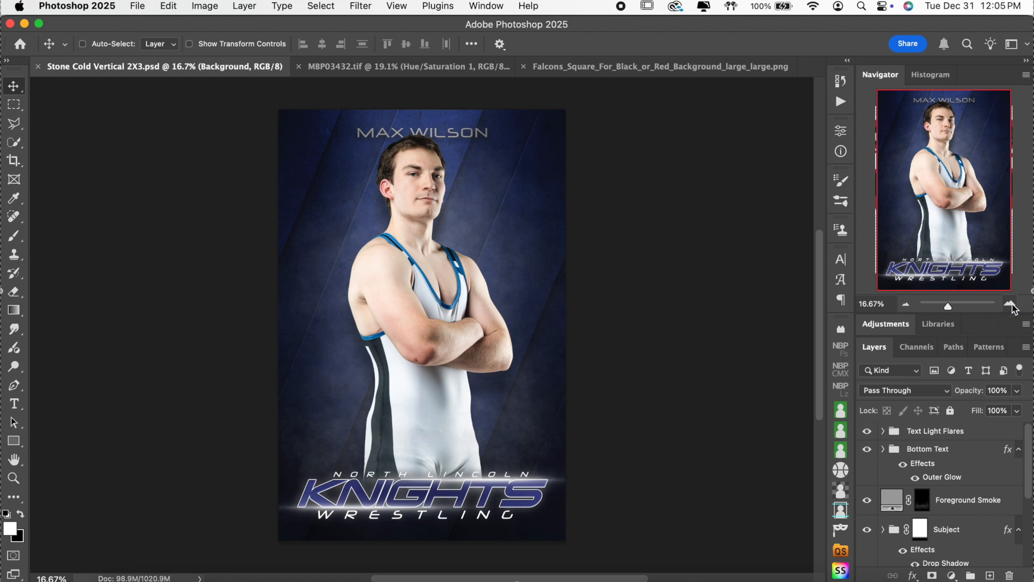
# Step: Select the Bottom Text group and zoom to 25% on the KNIGHTS WRESTLING title
pyautogui.click(980, 454)
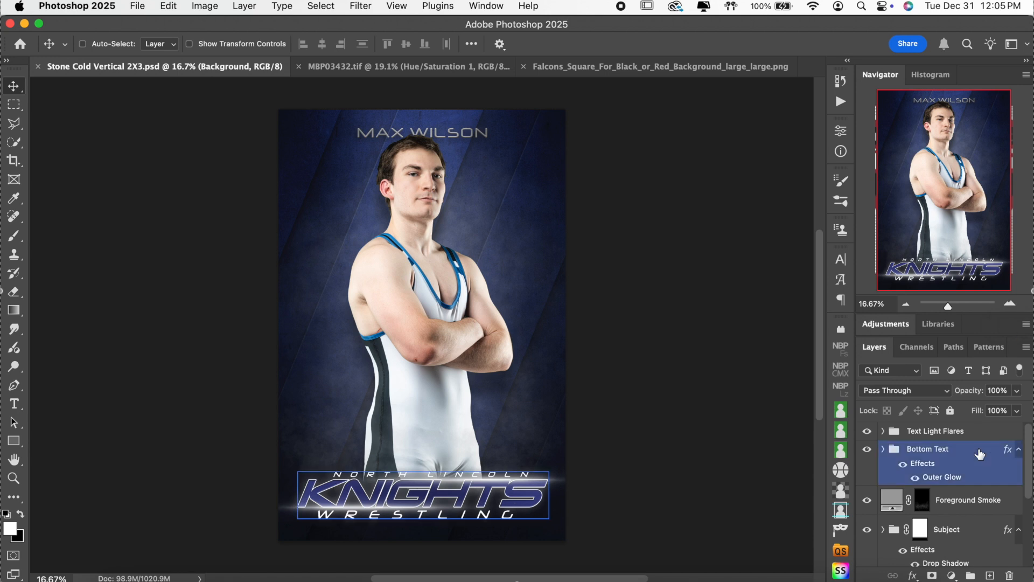
pyautogui.click(1009, 304)
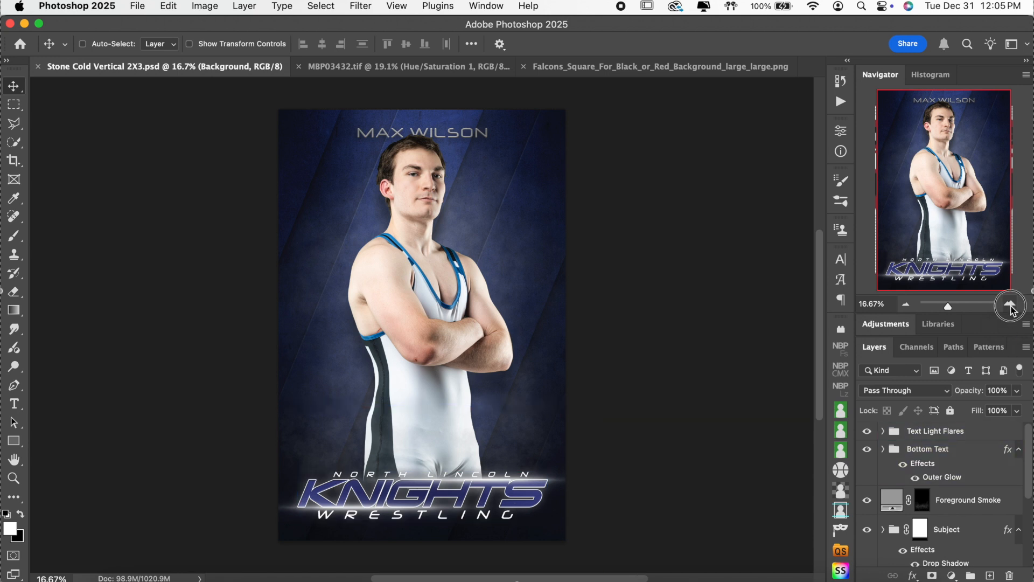
pyautogui.scroll(5, 779, 277)
pyautogui.scroll(-1, 779, 277)
pyautogui.scroll(-1, 780, 276)
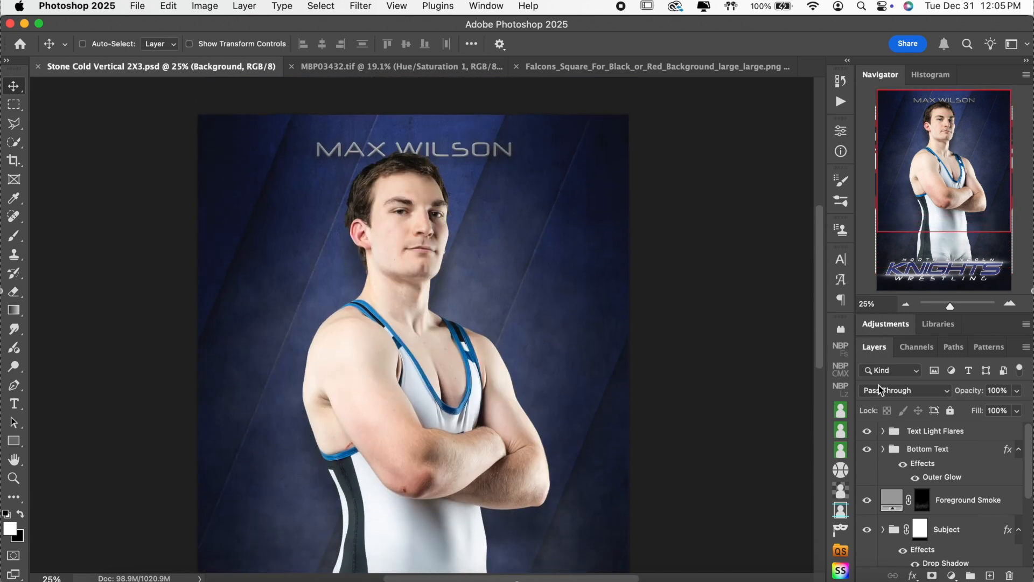
pyautogui.scroll(-10, 725, 350)
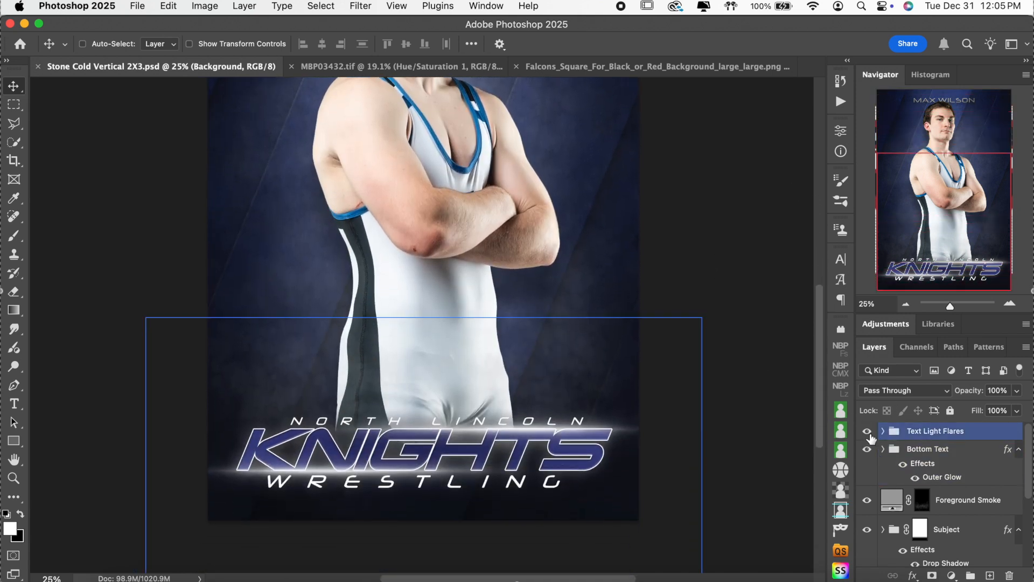
# Step: Compare the poster with and without the Text Light Flares and KNIGHTS bottom text, leaving both visible
pyautogui.click(937, 433)
pyautogui.click(866, 432)
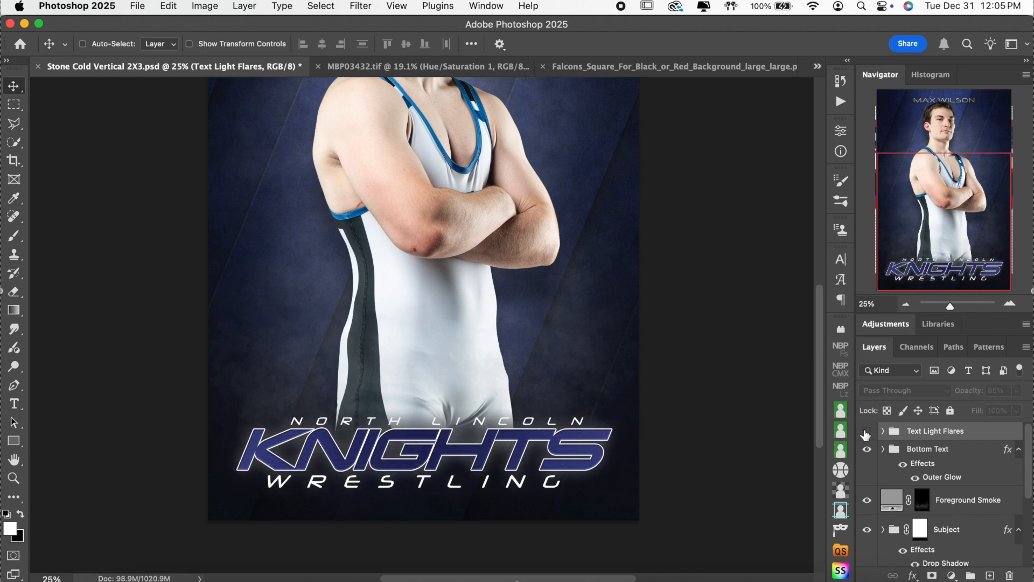
pyautogui.click(866, 432)
pyautogui.click(866, 431)
pyautogui.click(866, 432)
pyautogui.click(867, 432)
pyautogui.click(866, 432)
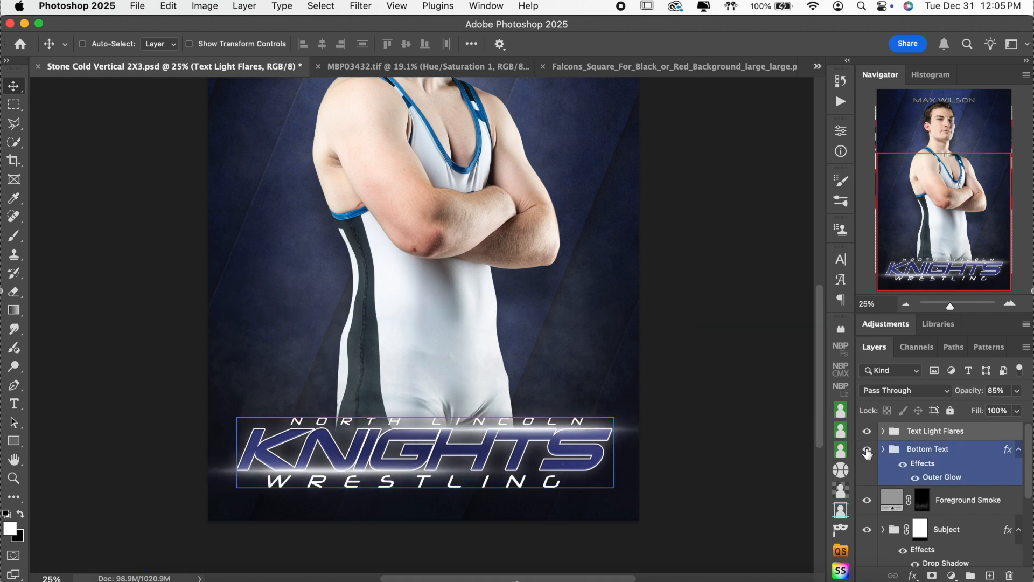
pyautogui.click(867, 450)
pyautogui.click(867, 450)
# Step: Select the Foreground Smoke layer after comparing the poster with and without its glow
pyautogui.scroll(-2, 940, 470)
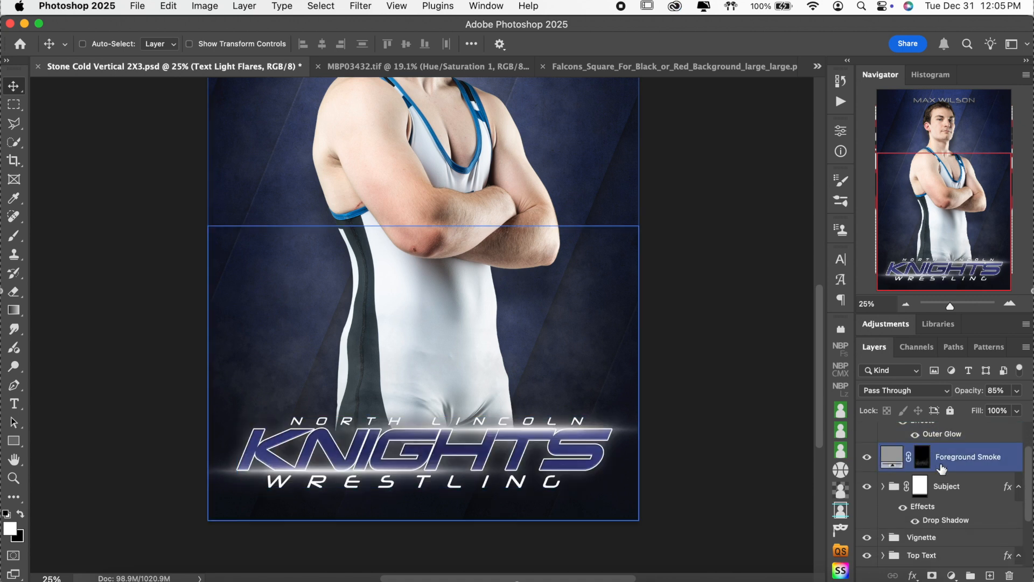
pyautogui.click(867, 458)
pyautogui.click(867, 458)
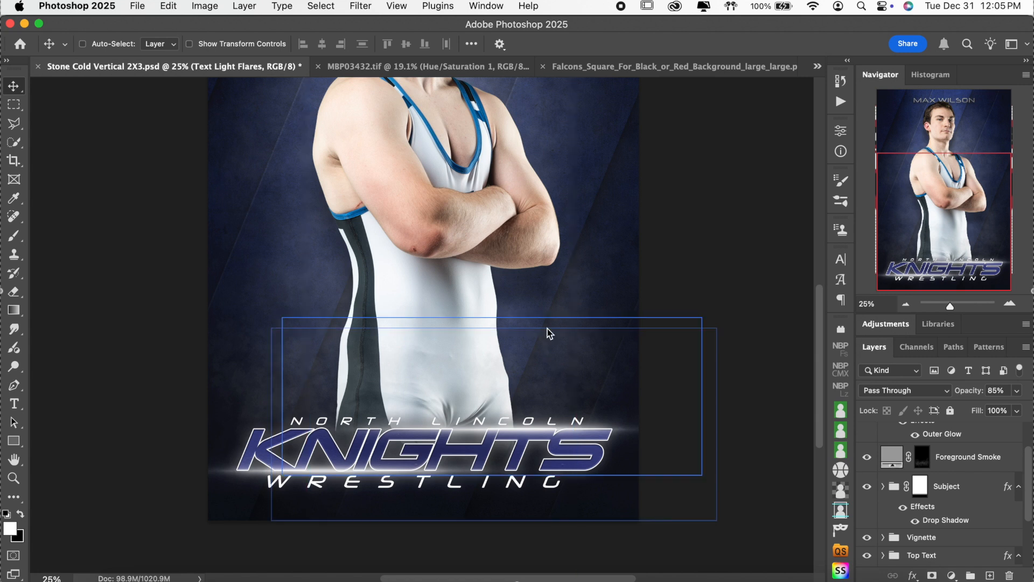
pyautogui.click(876, 458)
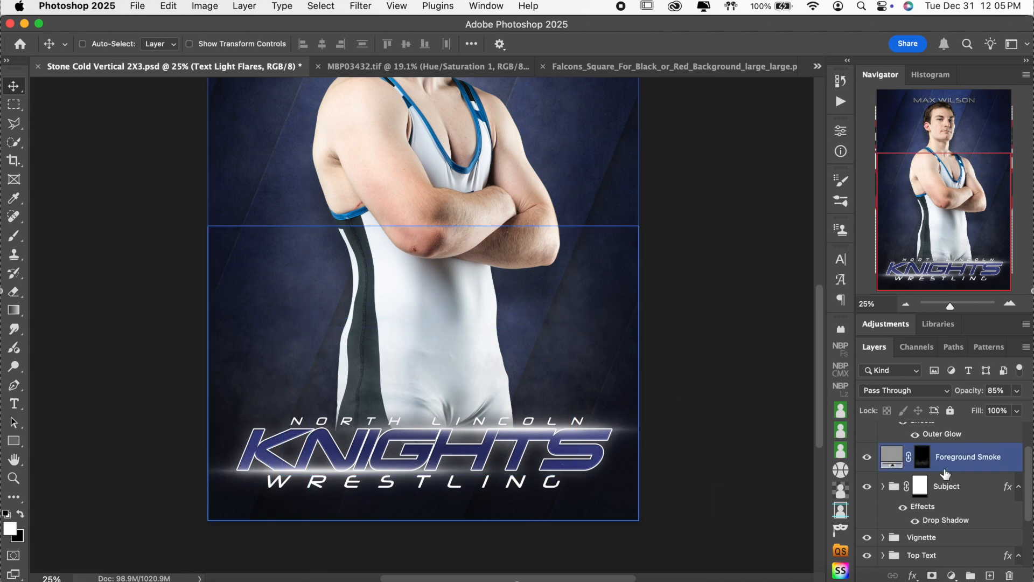
pyautogui.click(866, 458)
pyautogui.click(867, 458)
# Step: Recolour the Foreground Smoke fill to a darker neutral grey, 9e9e9e
pyautogui.doubleClick(896, 460)
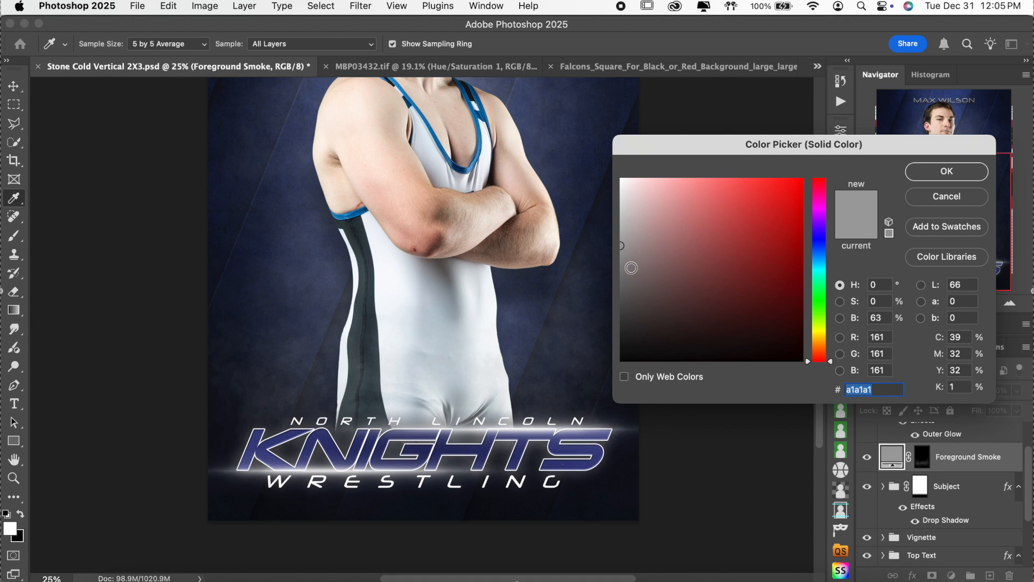
pyautogui.click(620, 234)
pyautogui.click(629, 220)
pyautogui.click(621, 247)
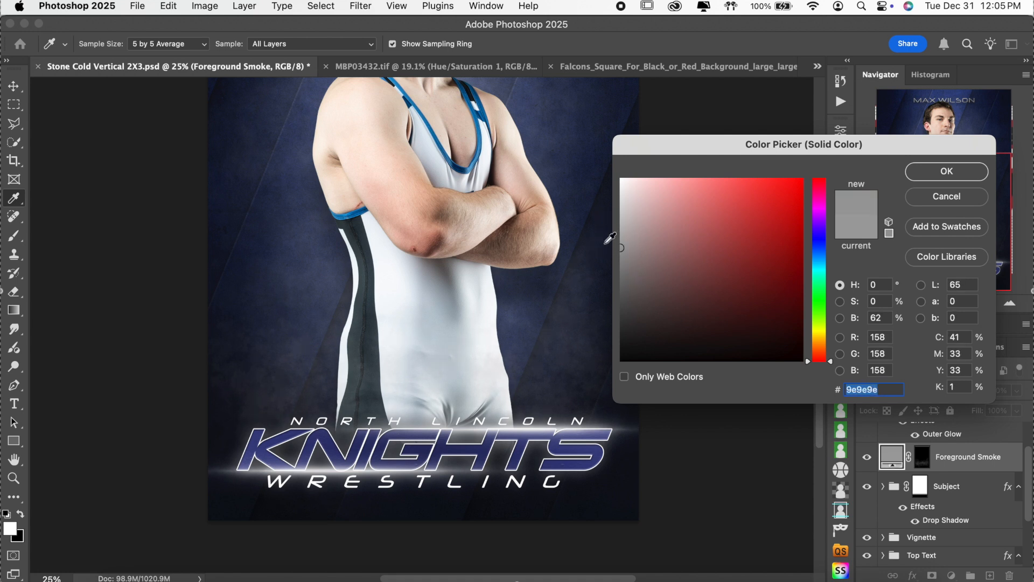
pyautogui.click(639, 271)
pyautogui.click(943, 173)
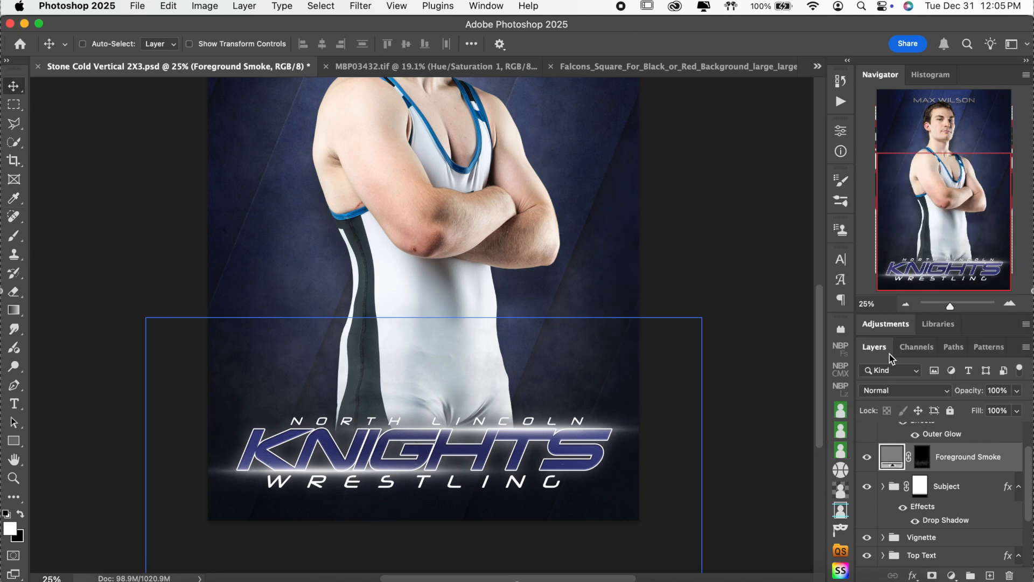
pyautogui.click(906, 305)
pyautogui.scroll(2, 722, 365)
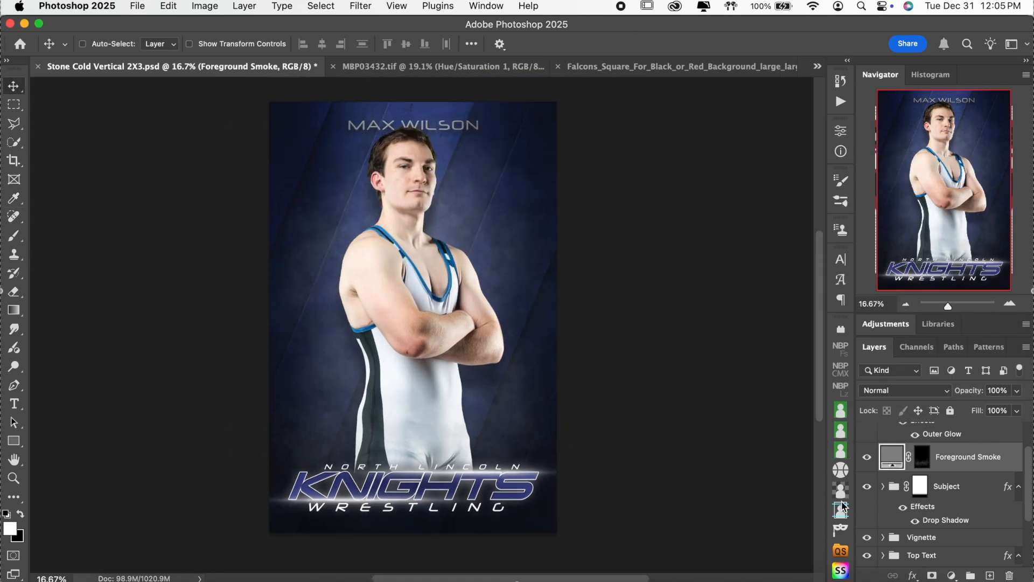
# Step: Select the Subject group and compare the poster with the wrestler hidden and shown
pyautogui.click(866, 502)
pyautogui.click(868, 488)
pyautogui.click(868, 487)
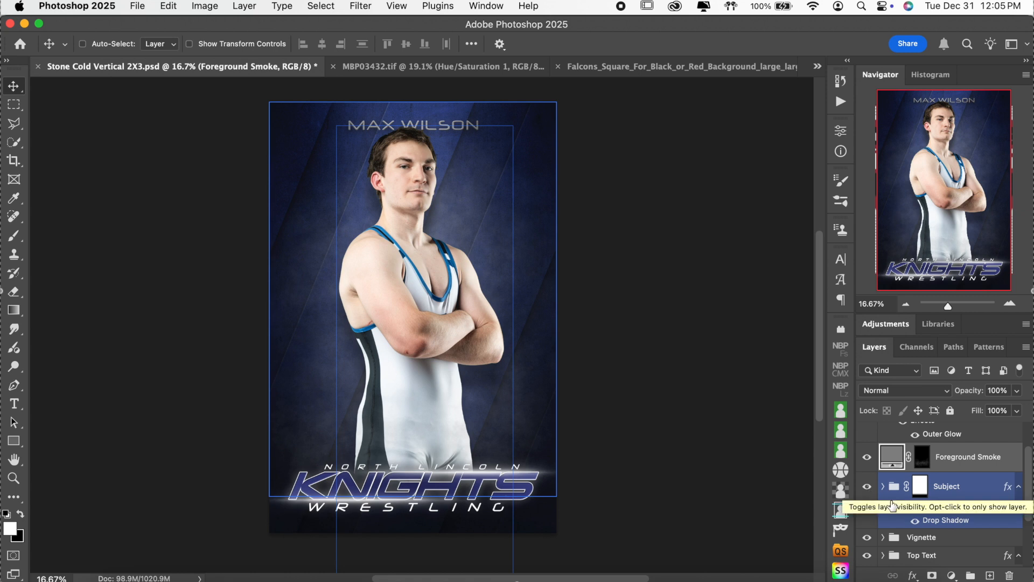
pyautogui.scroll(-3, 759, 445)
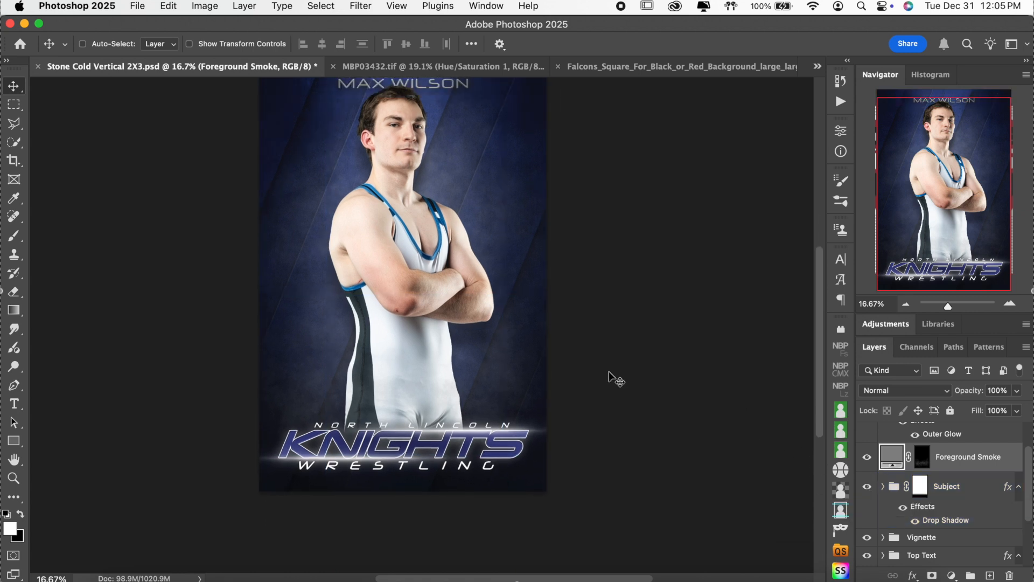
pyautogui.scroll(4, 615, 380)
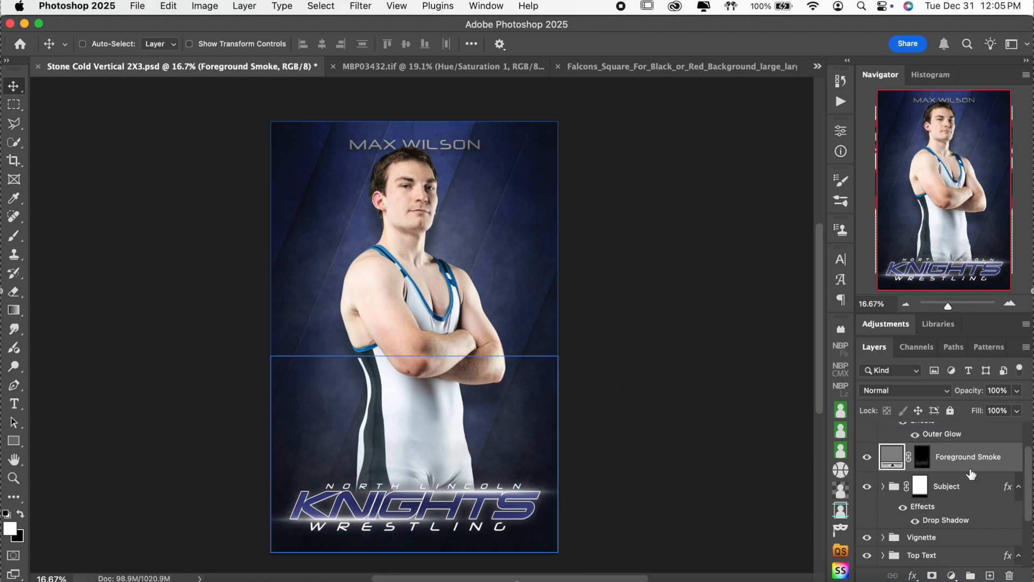
pyautogui.scroll(-1, 971, 473)
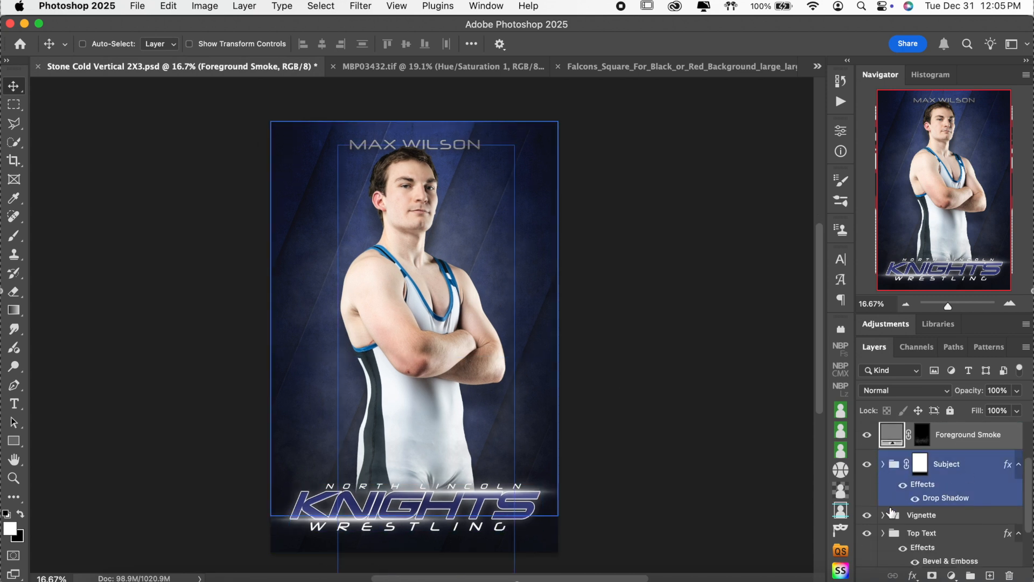
# Step: Compare the Vignette group and its Vignette 2 and 3 layers off and on, then collapse it
pyautogui.click(866, 514)
pyautogui.click(867, 515)
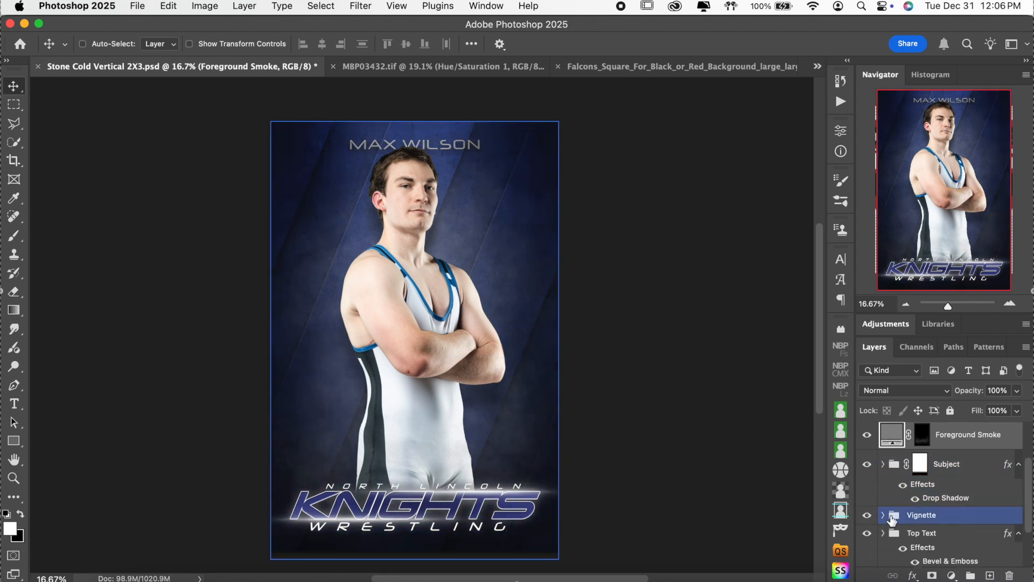
pyautogui.click(883, 515)
pyautogui.scroll(-2, 875, 501)
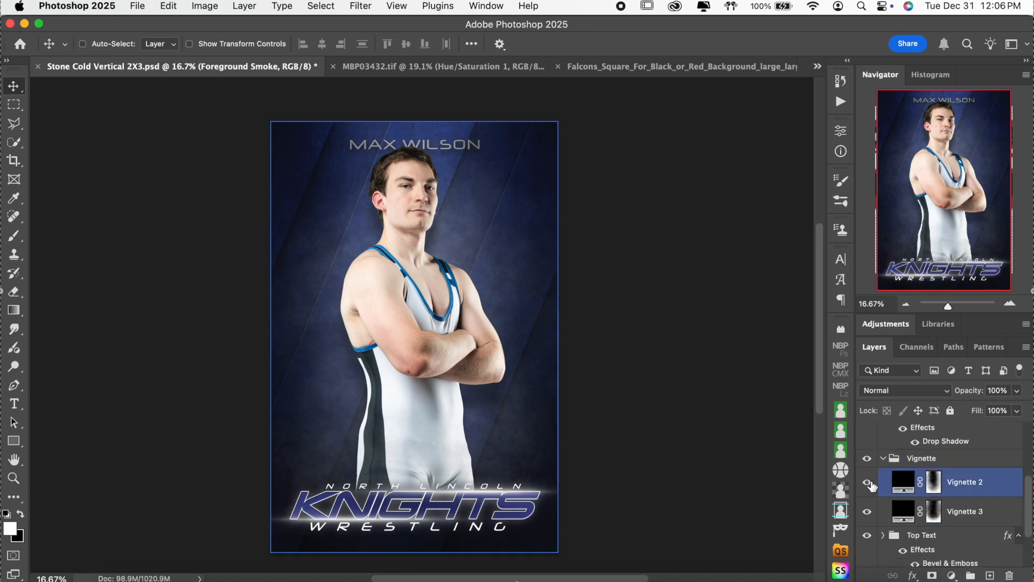
pyautogui.click(867, 483)
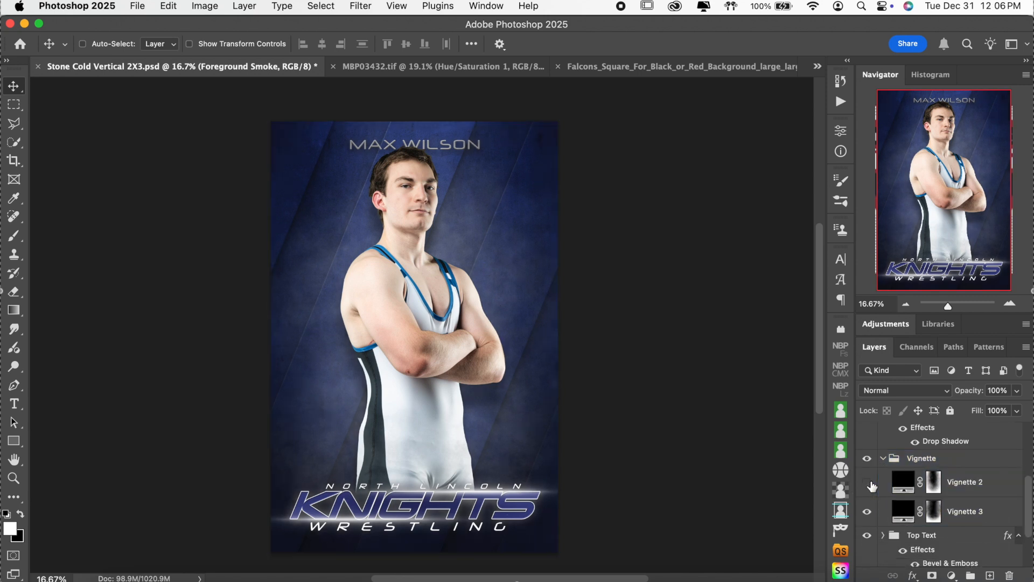
pyautogui.click(866, 514)
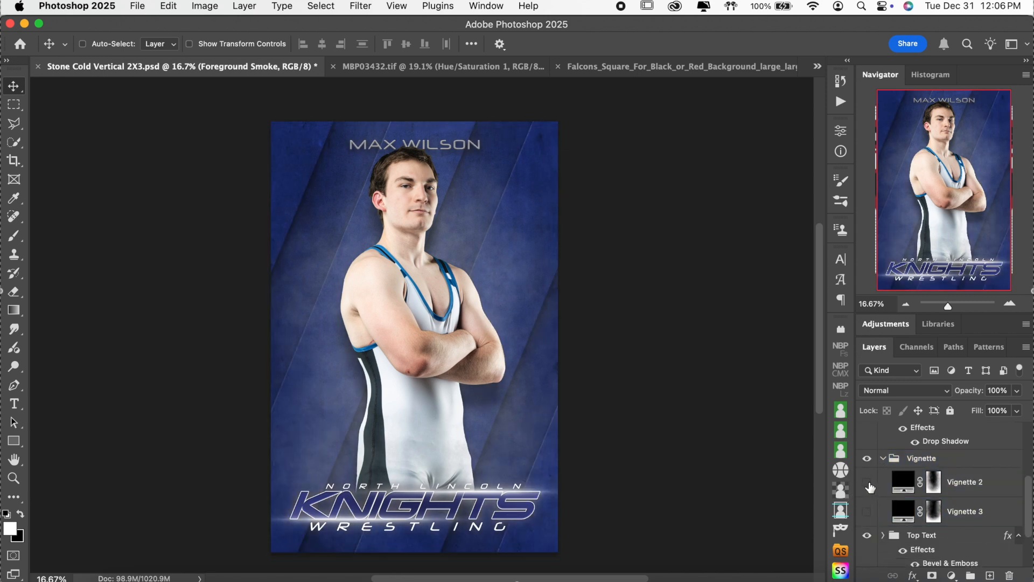
pyautogui.click(867, 483)
pyautogui.click(865, 511)
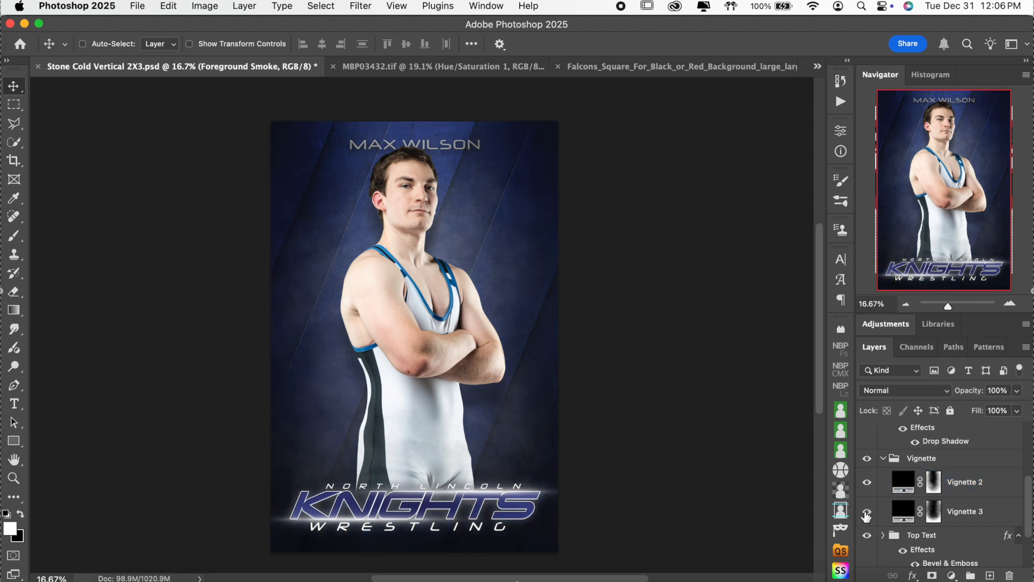
pyautogui.click(882, 459)
pyautogui.click(908, 492)
pyautogui.click(867, 476)
pyautogui.click(867, 476)
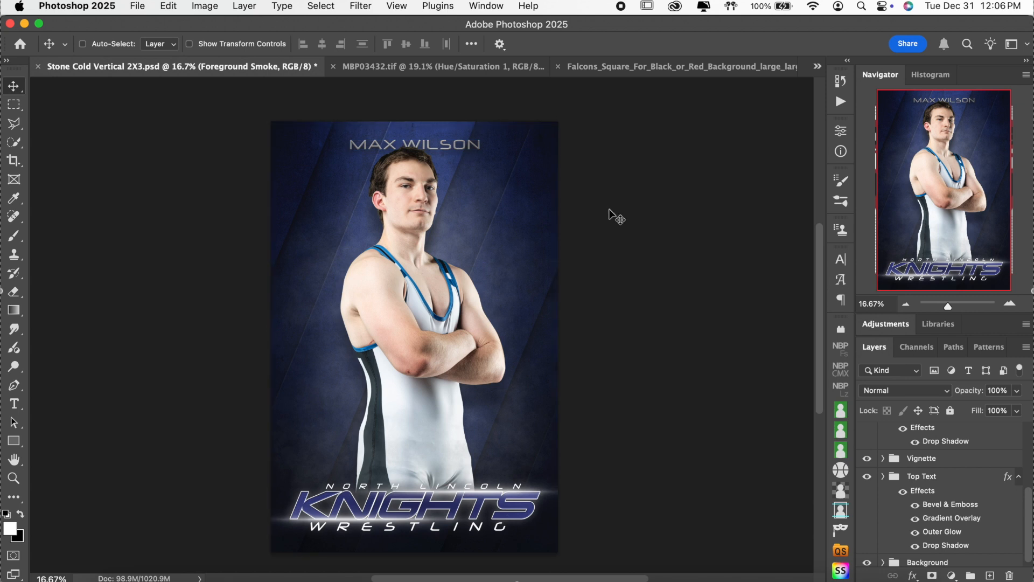
pyautogui.click(952, 504)
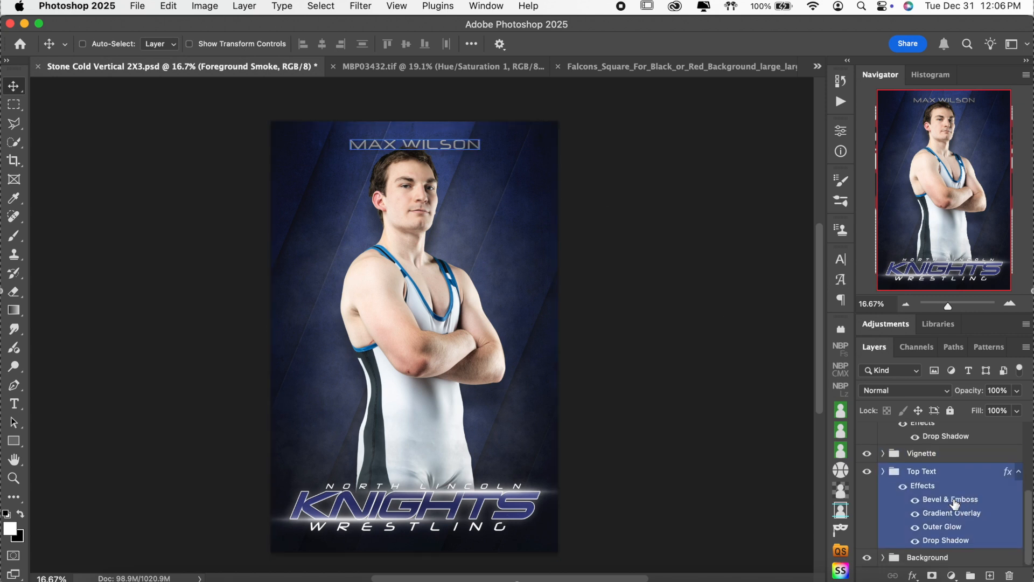
# Step: Expand the Background and Smoke groups and select the Smoke 1 layer
pyautogui.click(883, 557)
pyautogui.scroll(-5, 952, 505)
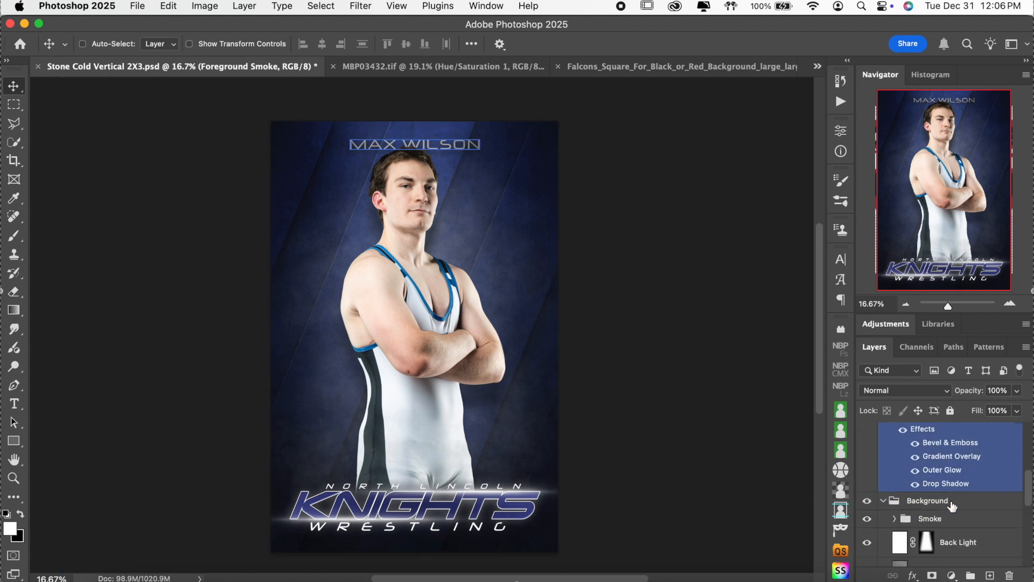
pyautogui.scroll(2, 951, 503)
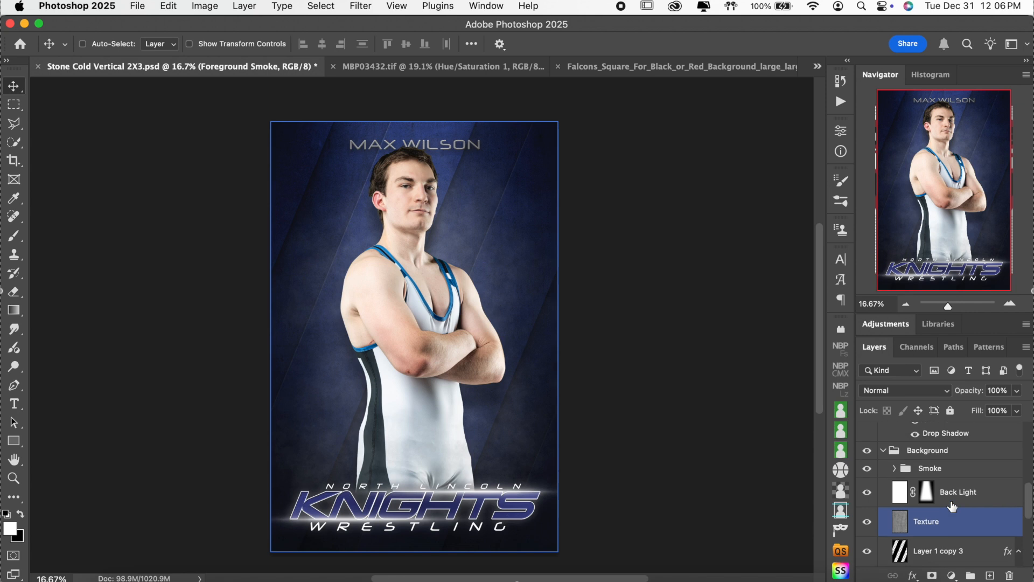
pyautogui.click(867, 469)
pyautogui.click(867, 469)
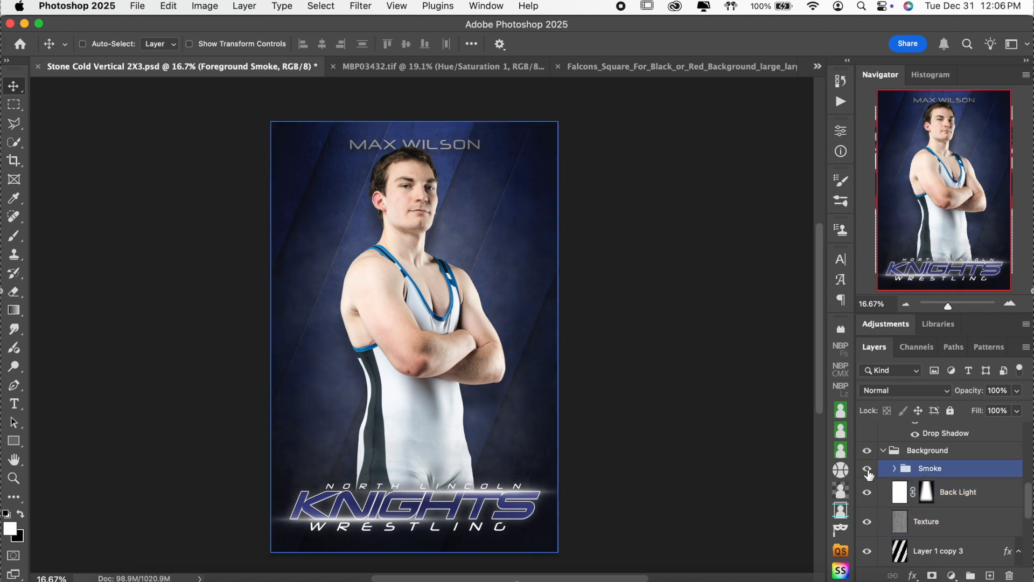
pyautogui.click(893, 468)
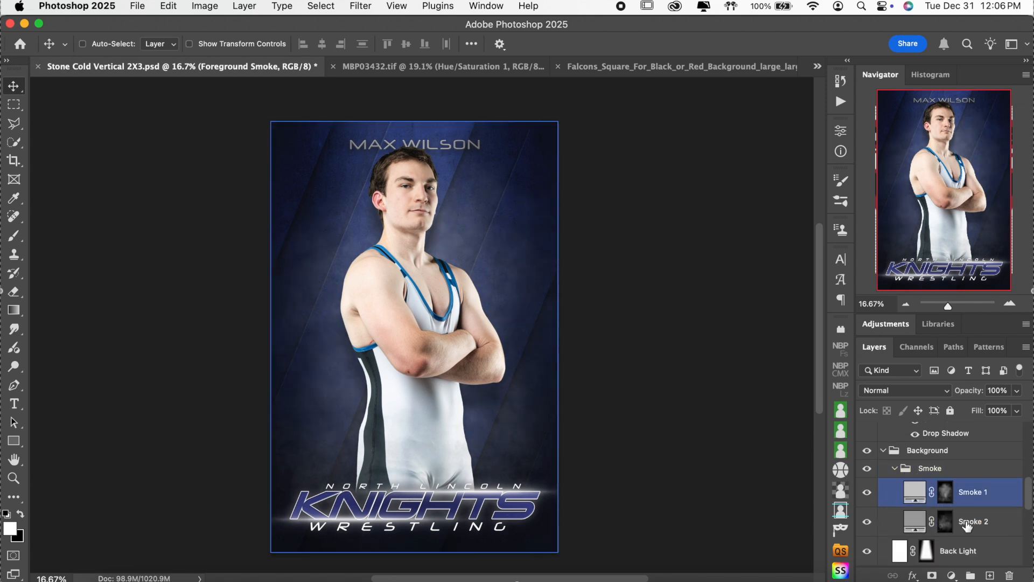
pyautogui.click(994, 501)
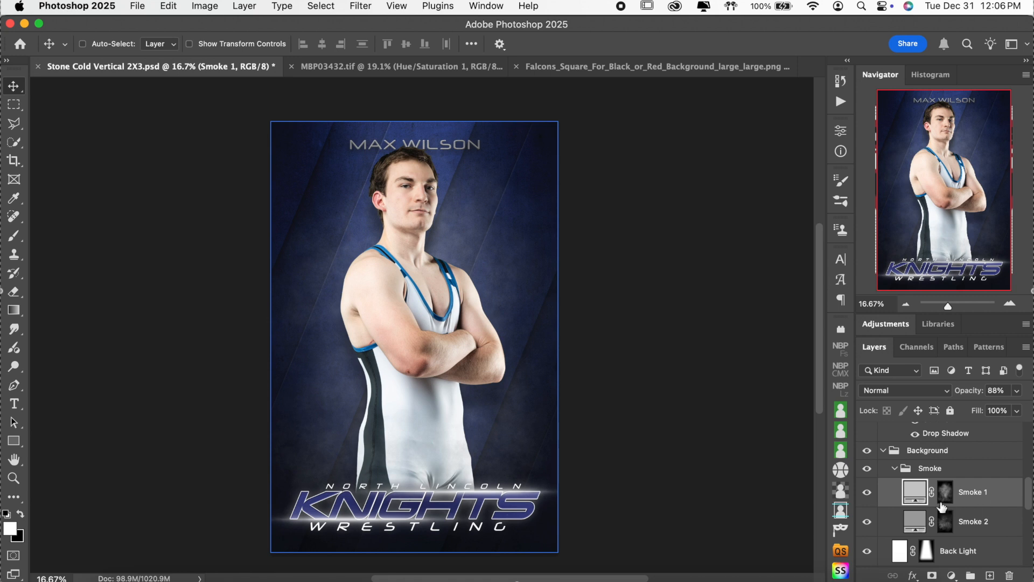
# Step: Set the Smoke 1 fill colour to light grey e3e3e3
pyautogui.doubleClick(916, 494)
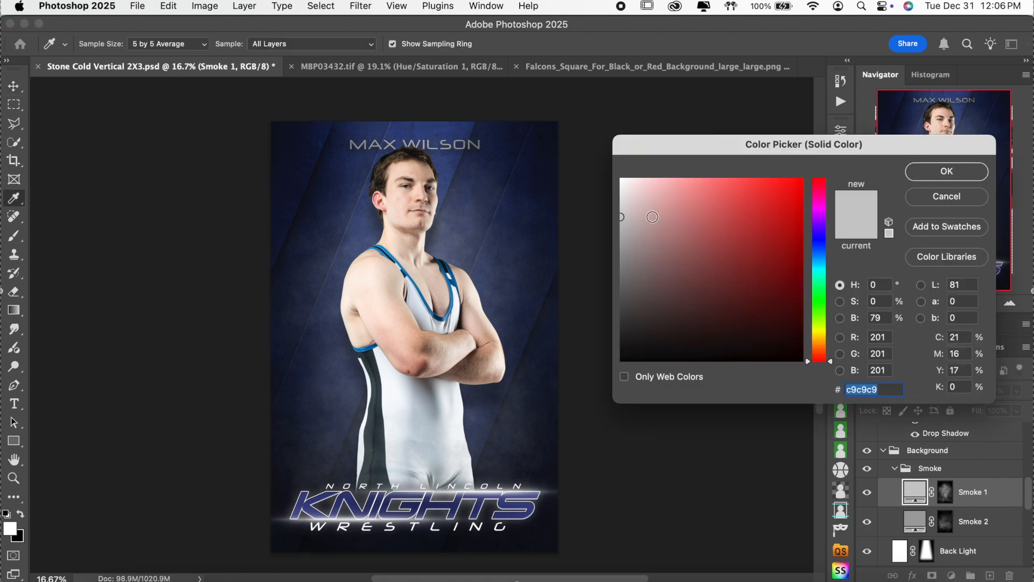
pyautogui.click(621, 206)
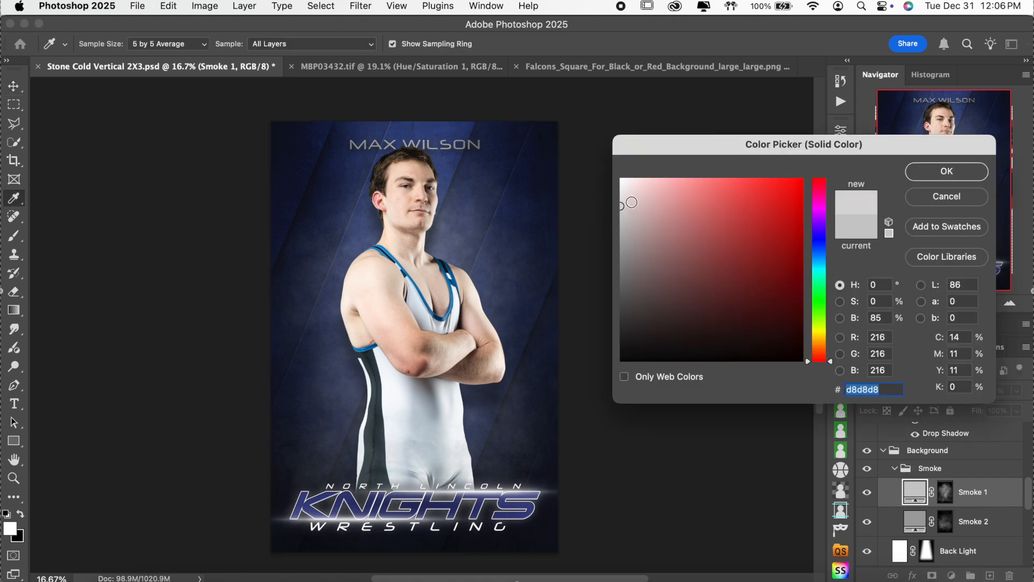
pyautogui.moveTo(595, 199); pyautogui.dragTo(593, 198)
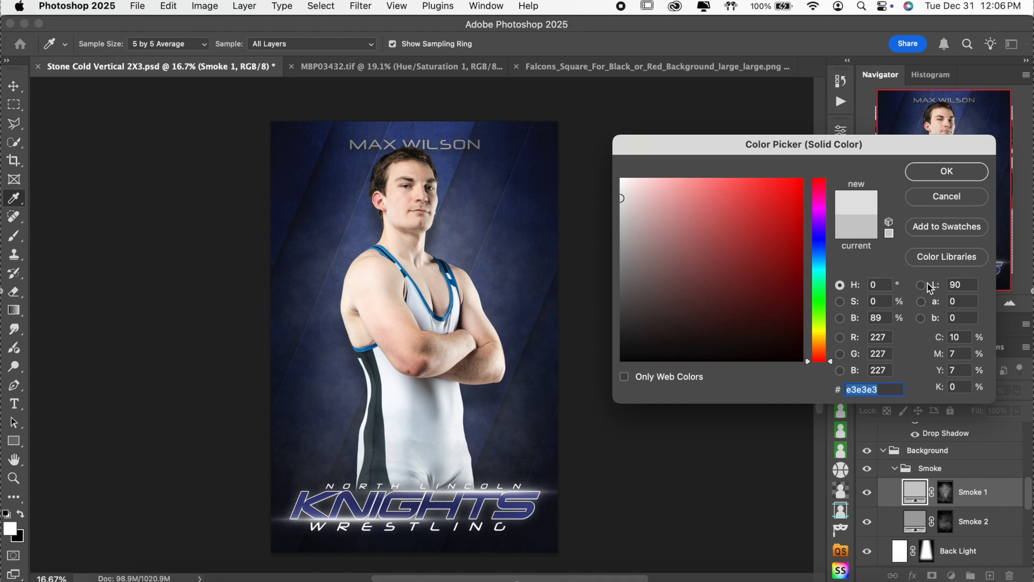
pyautogui.click(939, 172)
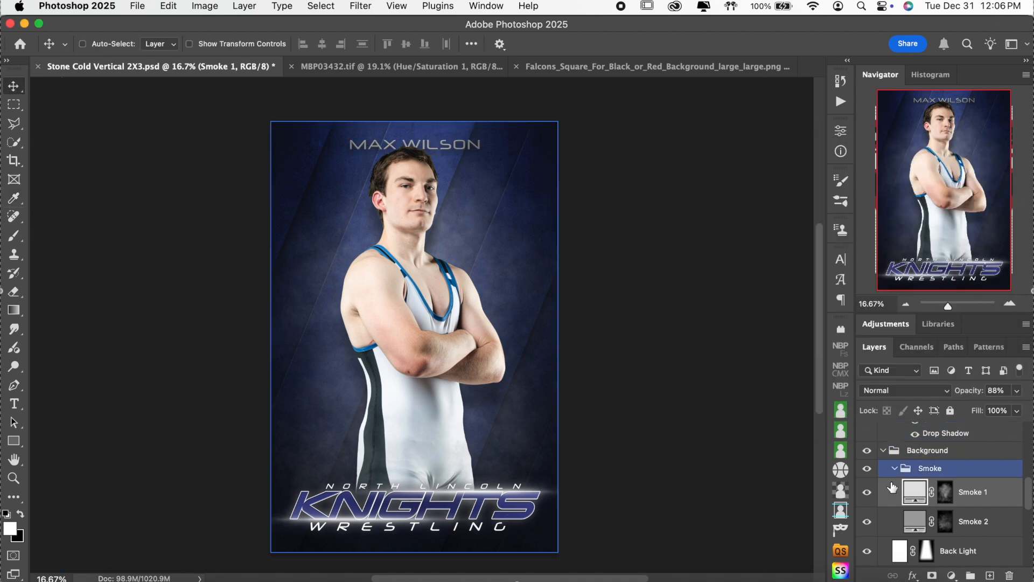
# Step: Compare the poster with Smoke 1 and Smoke 2 hidden and shown, then collapse the Smoke group
pyautogui.click(868, 493)
pyautogui.click(866, 524)
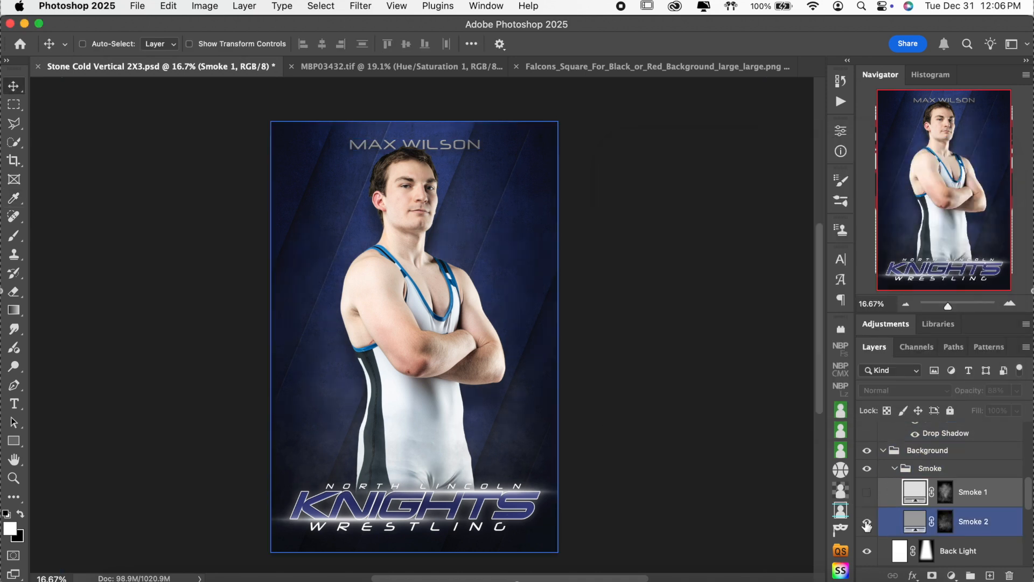
pyautogui.click(866, 522)
pyautogui.click(866, 522)
pyautogui.click(868, 494)
pyautogui.click(935, 493)
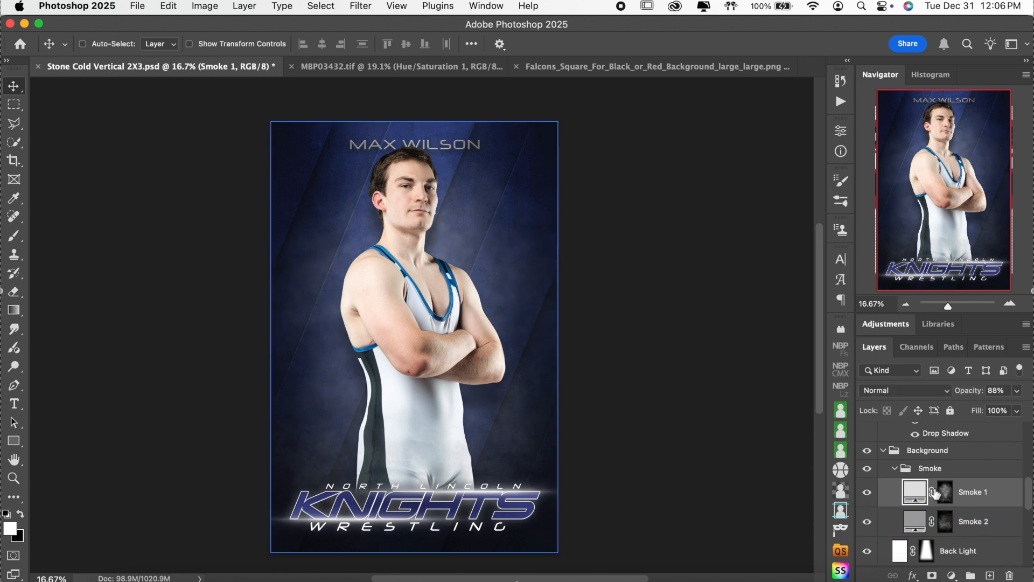
pyautogui.click(931, 468)
pyautogui.click(894, 468)
# Step: Compare the Back Light glow off and on several times, leaving it visible
pyautogui.click(971, 503)
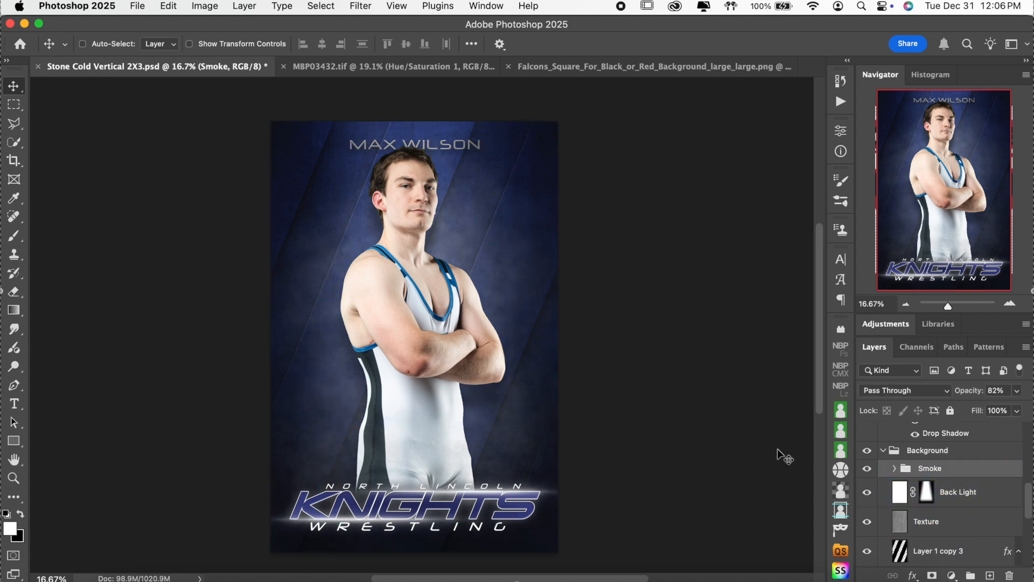
pyautogui.click(875, 498)
pyautogui.click(867, 493)
pyautogui.click(867, 494)
pyautogui.click(867, 494)
pyautogui.click(867, 494)
pyautogui.click(867, 496)
pyautogui.click(867, 495)
pyautogui.click(867, 496)
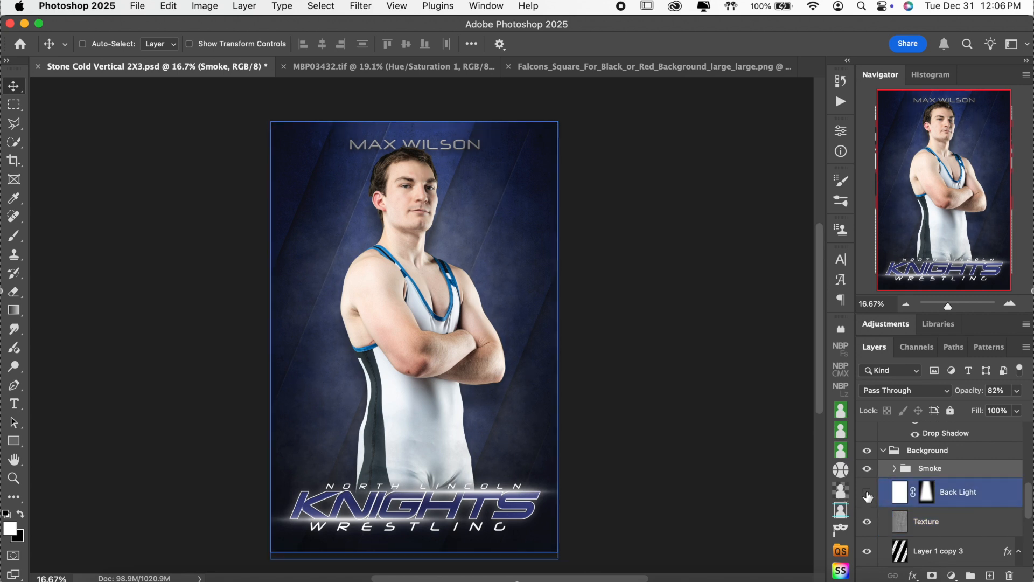
pyautogui.click(867, 493)
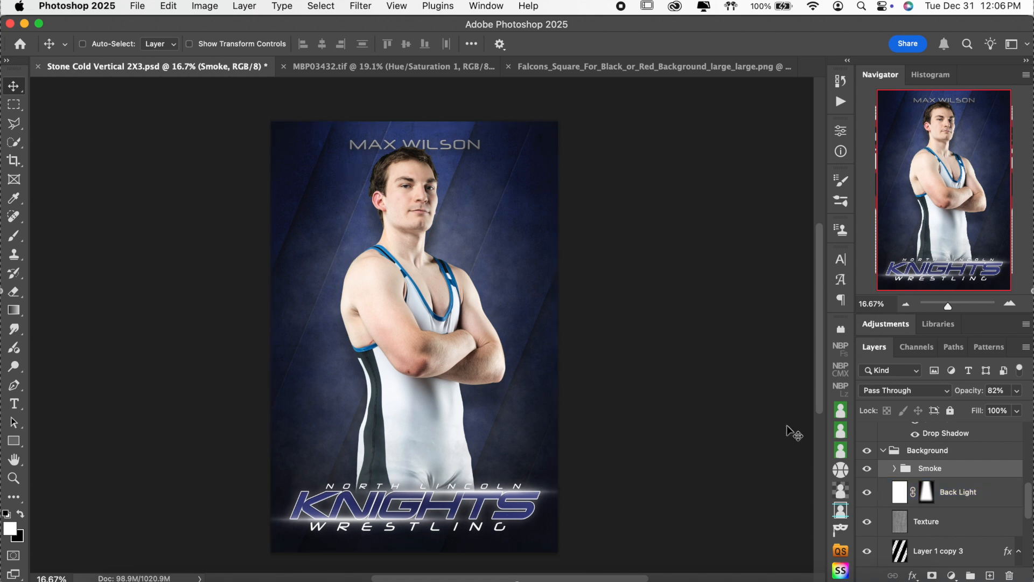
# Step: Compare the Texture layer hidden and shown, then zoom to 25%
pyautogui.click(968, 521)
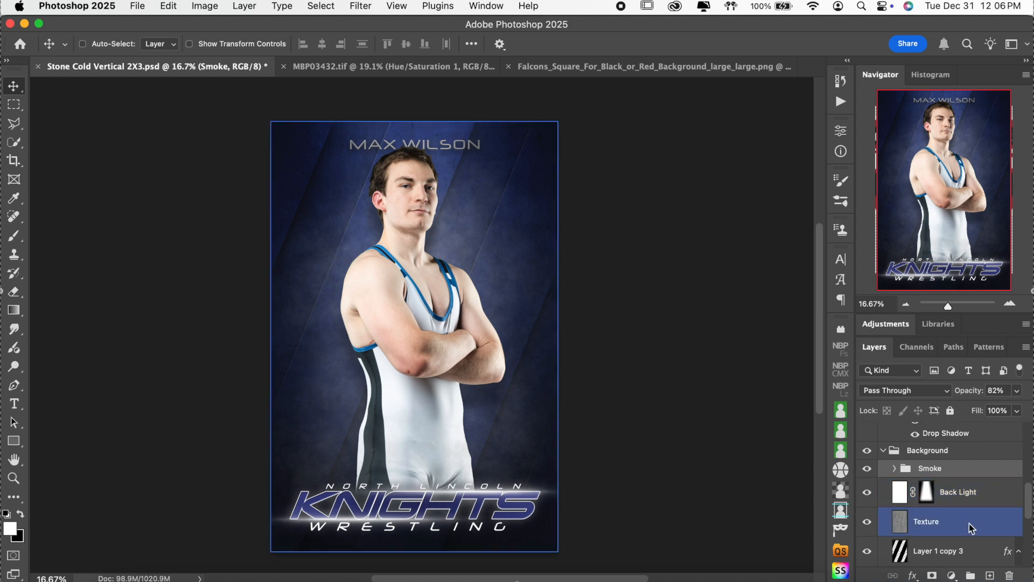
pyautogui.click(867, 521)
pyautogui.click(867, 522)
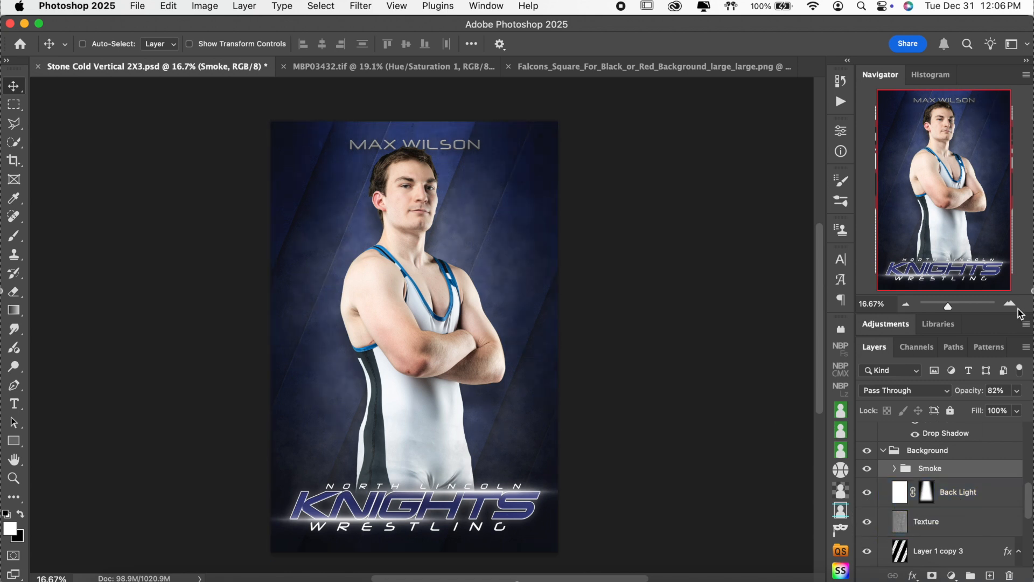
pyautogui.click(1010, 304)
# Step: Zoom to 50% and compare the Texture layer hidden and shown up close
pyautogui.click(1010, 303)
pyautogui.click(1009, 304)
pyautogui.scroll(8, 658, 166)
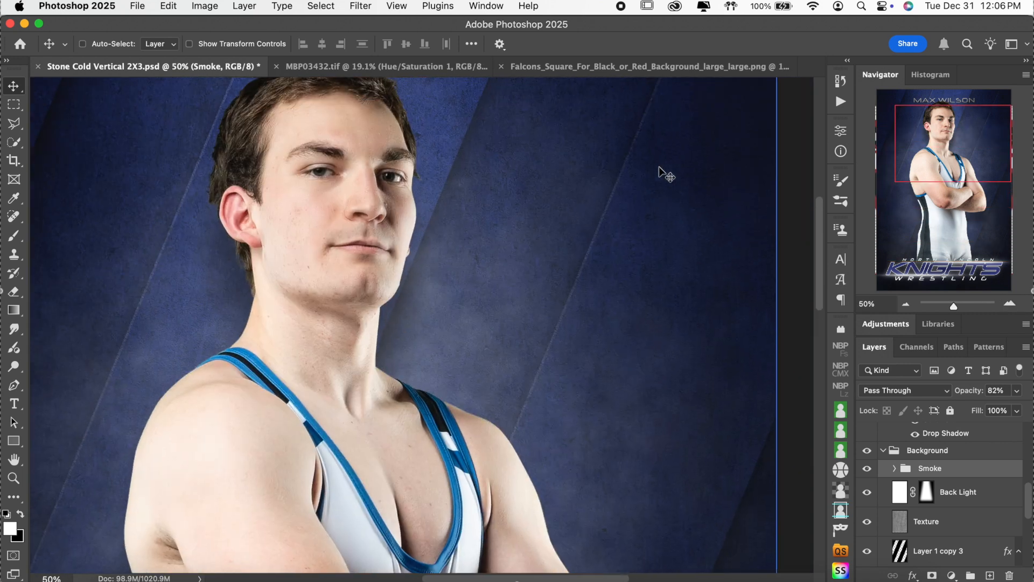
pyautogui.hscroll(-4, 665, 175)
pyautogui.scroll(-1, 666, 175)
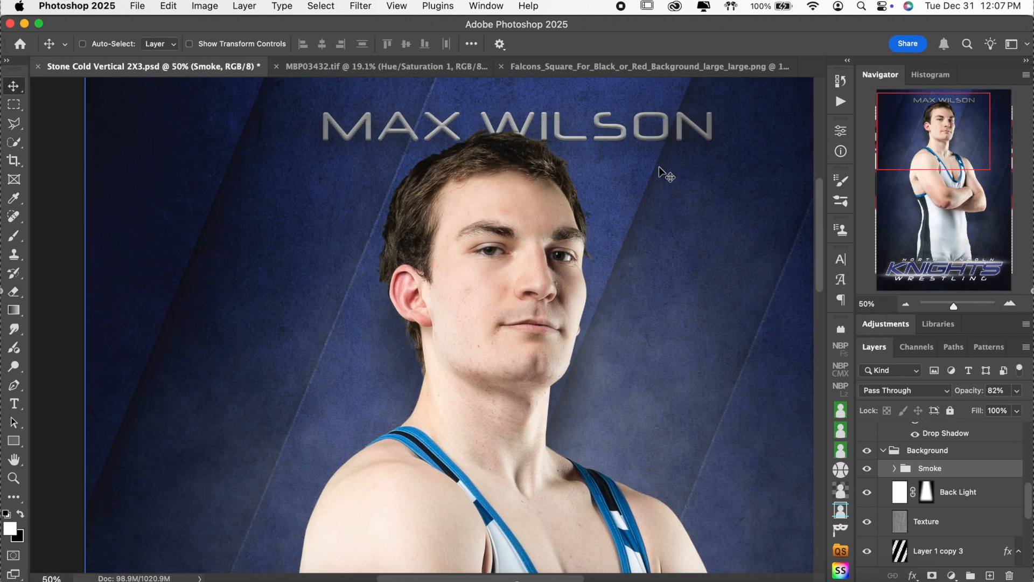
pyautogui.click(921, 526)
pyautogui.click(868, 522)
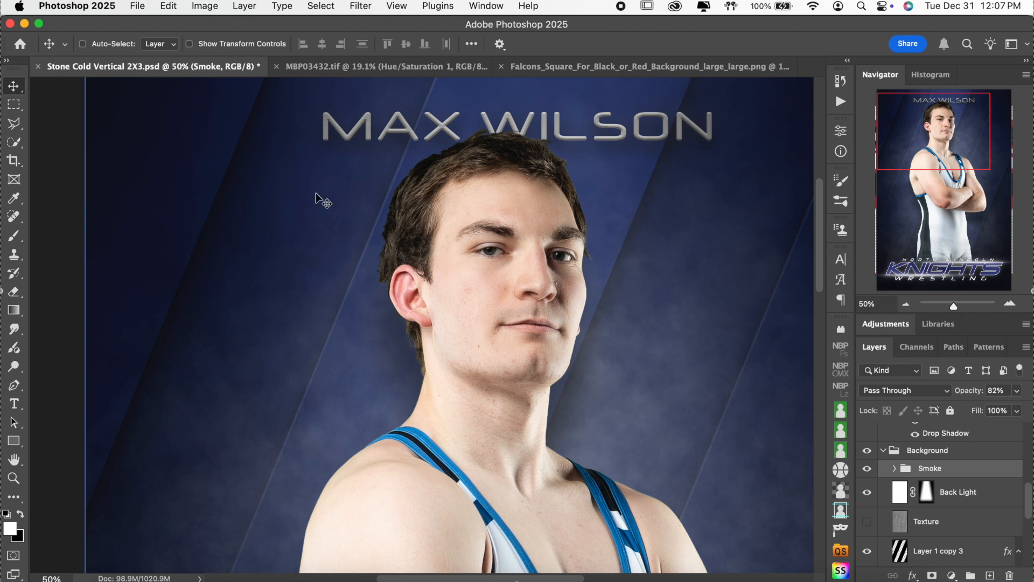
pyautogui.click(866, 521)
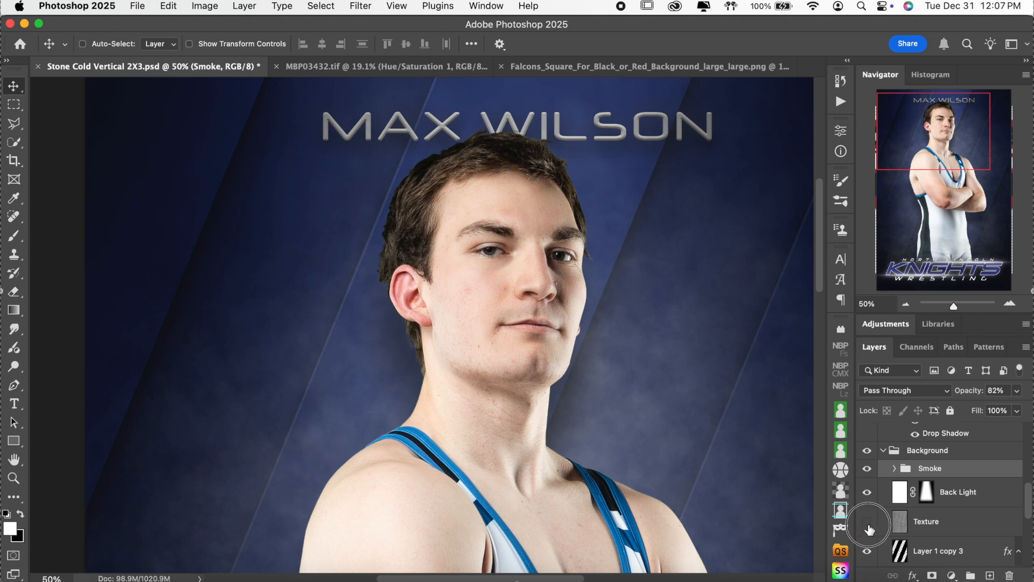
# Step: Back at 25%, compare the Layer 1 copy 3 diagonal stripes hidden and shown
pyautogui.scroll(-1, 703, 415)
pyautogui.scroll(-5, 703, 415)
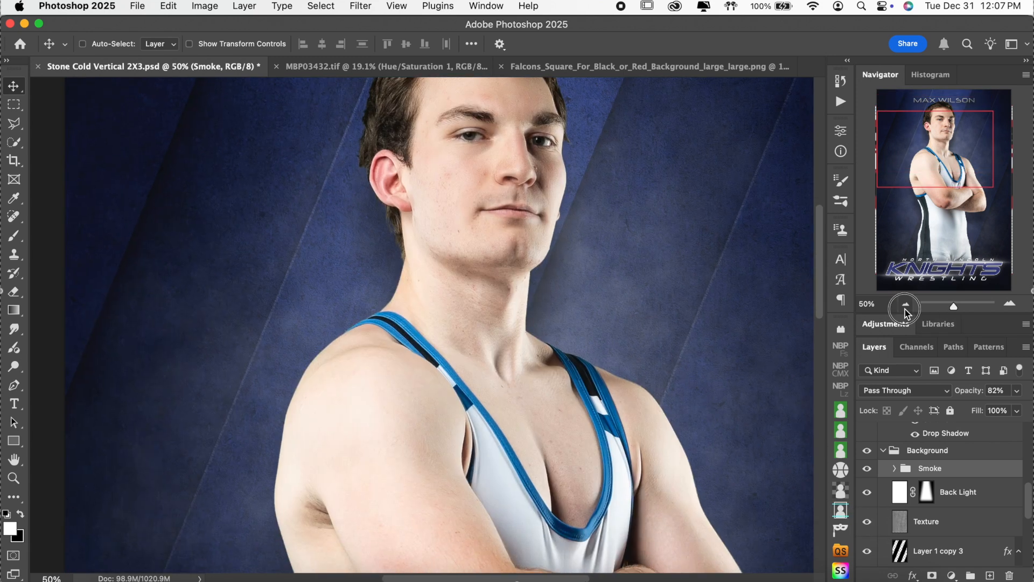
pyautogui.click(905, 304)
pyautogui.click(905, 304)
pyautogui.scroll(-5, 718, 431)
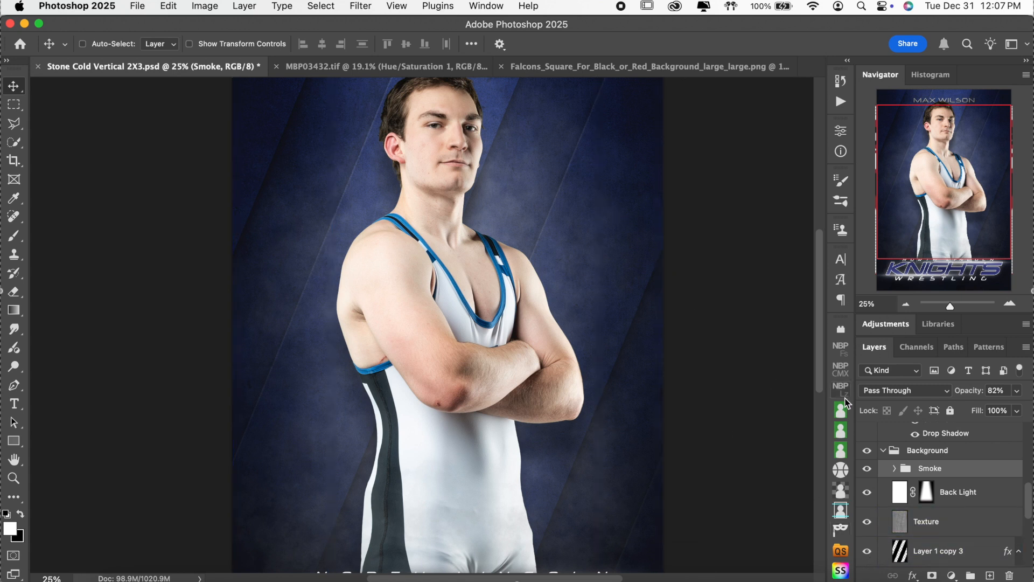
pyautogui.click(966, 514)
pyautogui.scroll(-1, 965, 514)
pyautogui.scroll(-1, 966, 514)
pyautogui.click(966, 515)
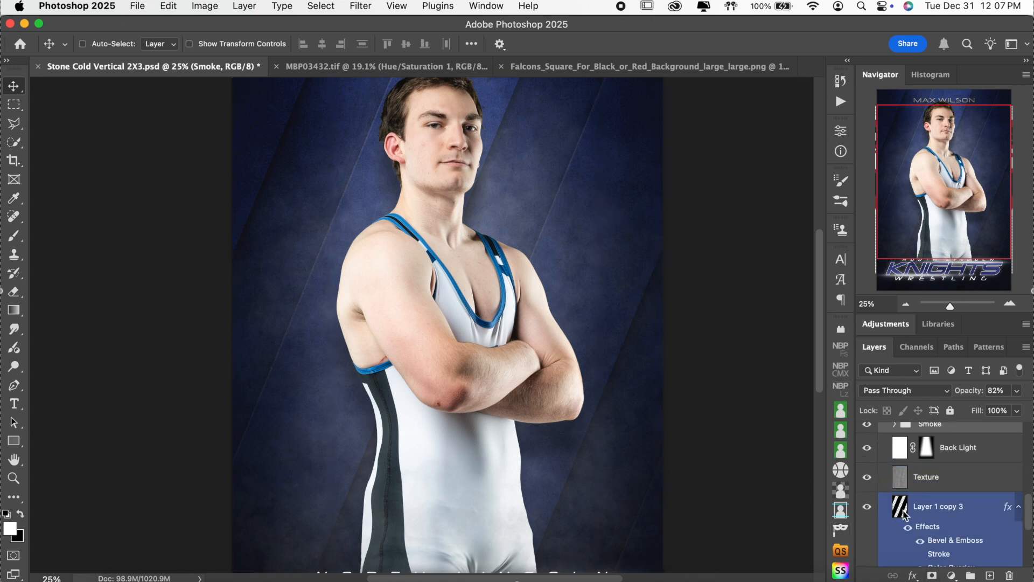
pyautogui.click(871, 510)
pyautogui.click(868, 509)
pyautogui.click(950, 512)
# Step: Hide the diagonal stripes and turn on Logos (Optional) to reveal the embossed crest
pyautogui.scroll(-3, 956, 511)
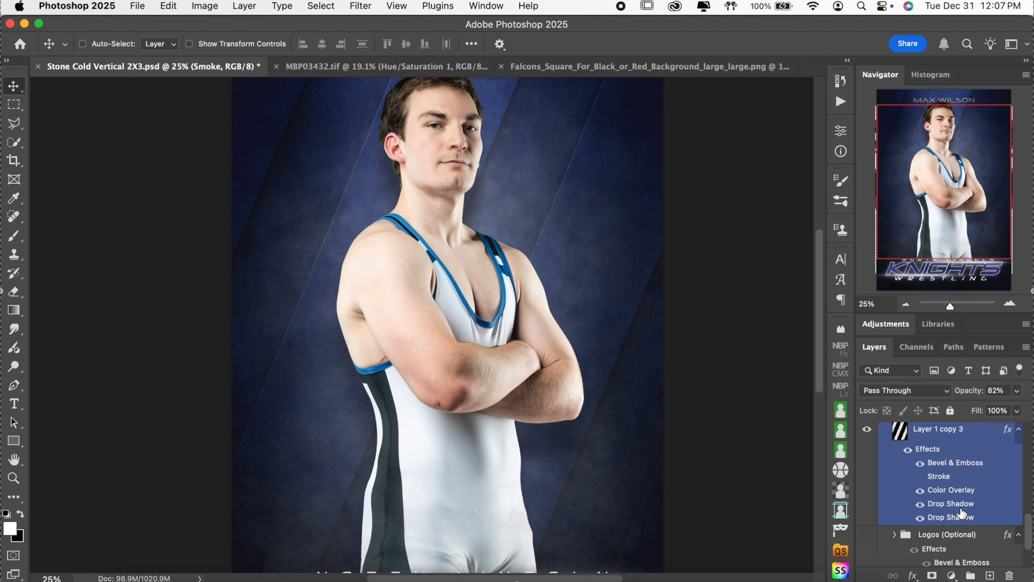
pyautogui.scroll(1, 963, 513)
pyautogui.click(867, 450)
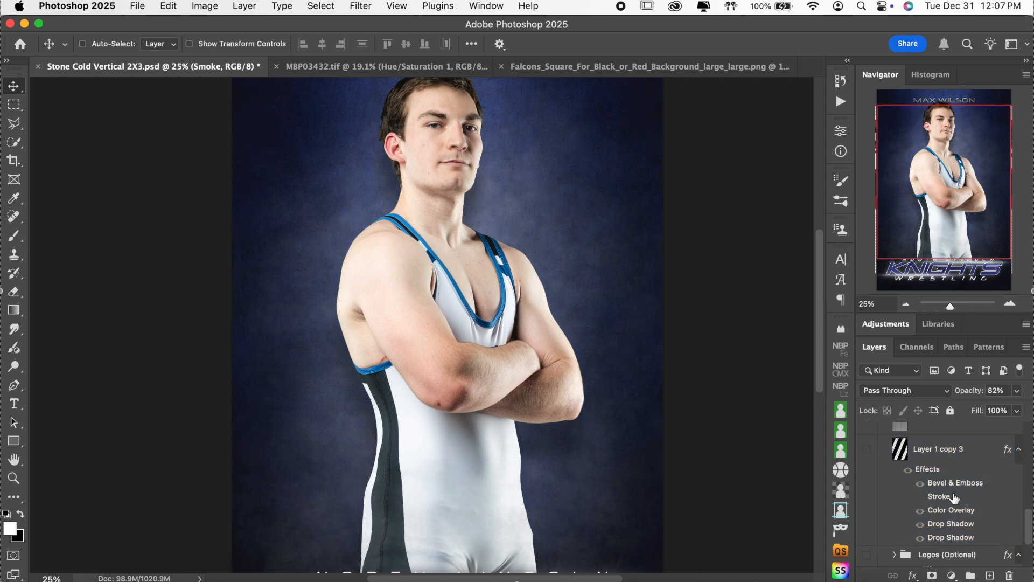
pyautogui.scroll(-3, 923, 483)
pyautogui.click(868, 492)
pyautogui.scroll(2, 658, 312)
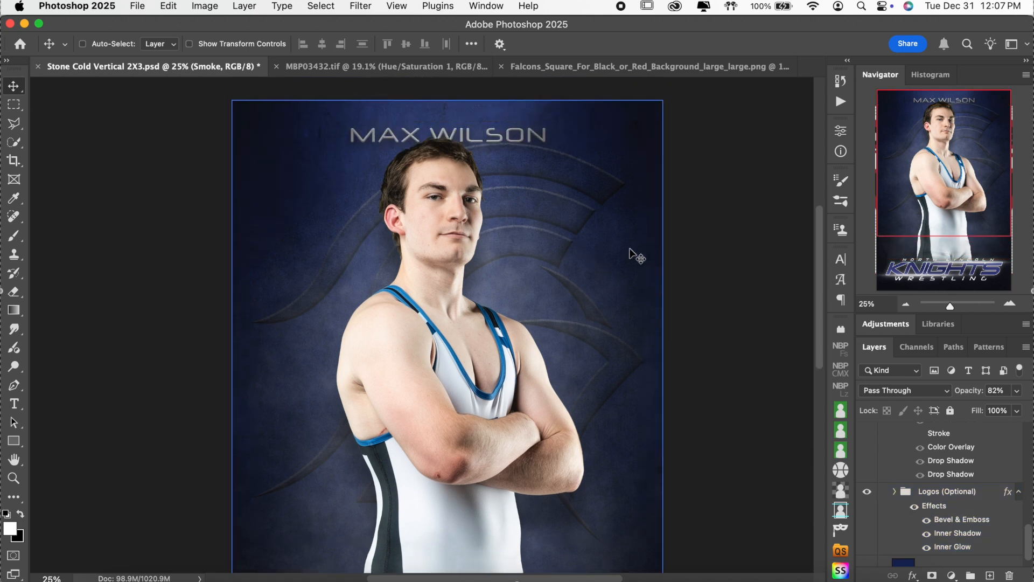
# Step: Zoom to 50% and select the Logos (Optional) group
pyautogui.click(1010, 304)
pyautogui.click(1010, 303)
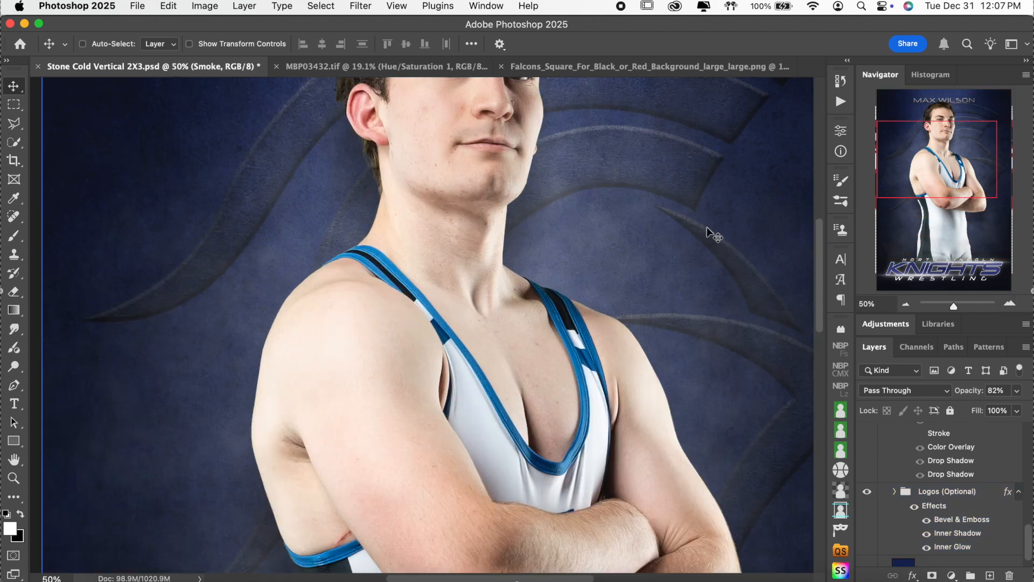
pyautogui.scroll(5, 707, 228)
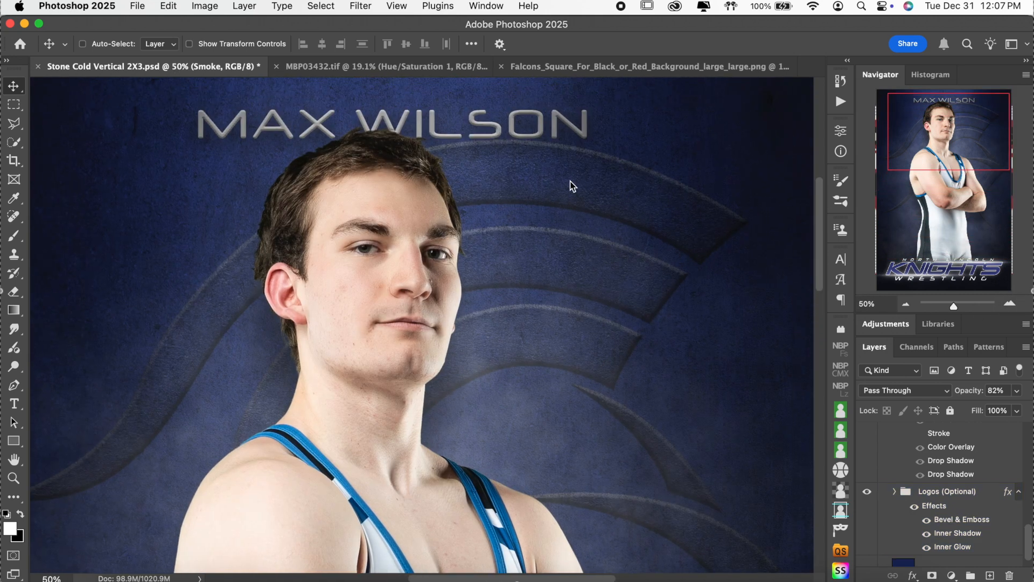
pyautogui.click(918, 492)
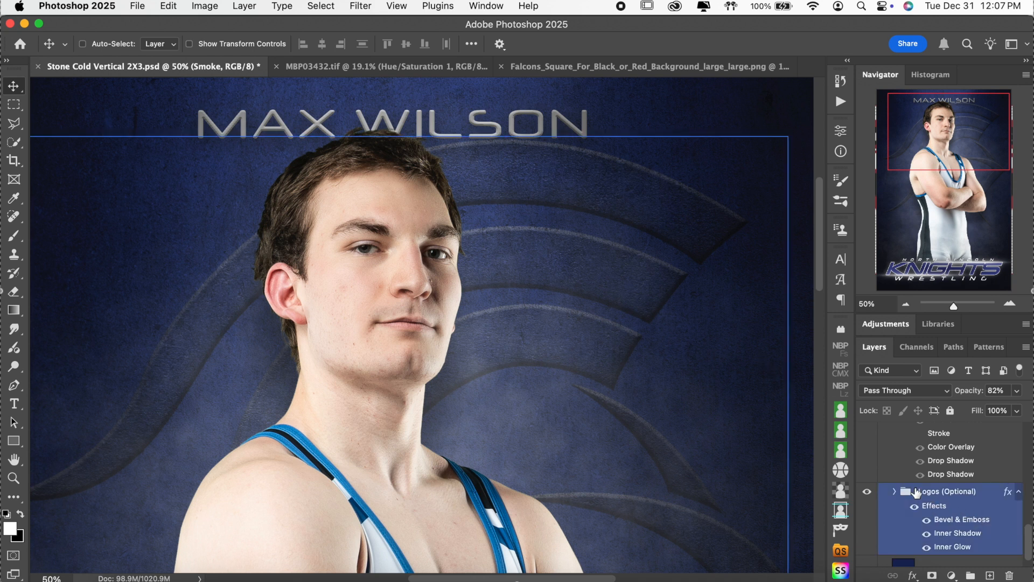
pyautogui.scroll(-1, 955, 507)
# Step: Change the crest's Bevel & Emboss direction to Up
pyautogui.doubleClick(968, 511)
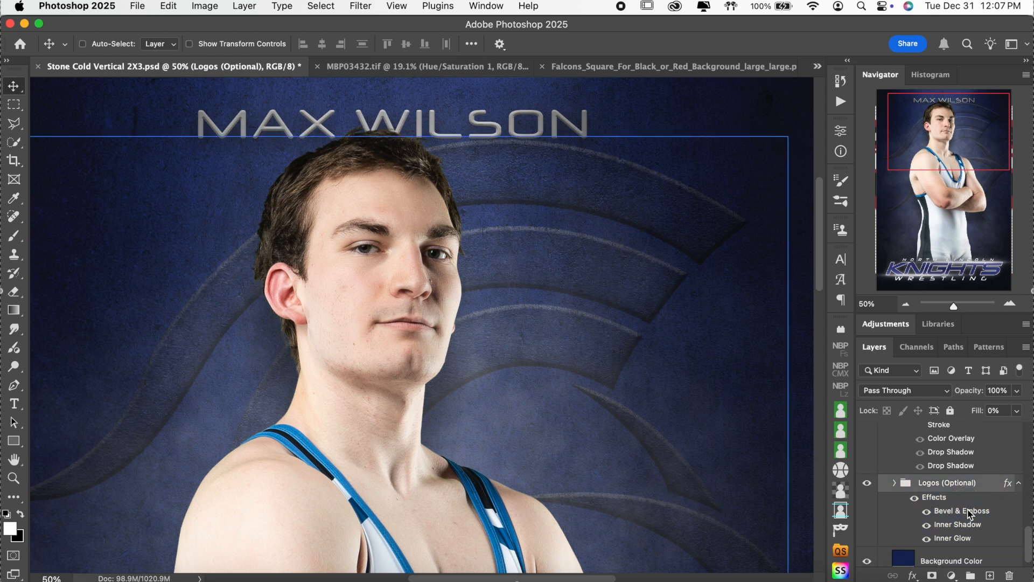
pyautogui.click(730, 189)
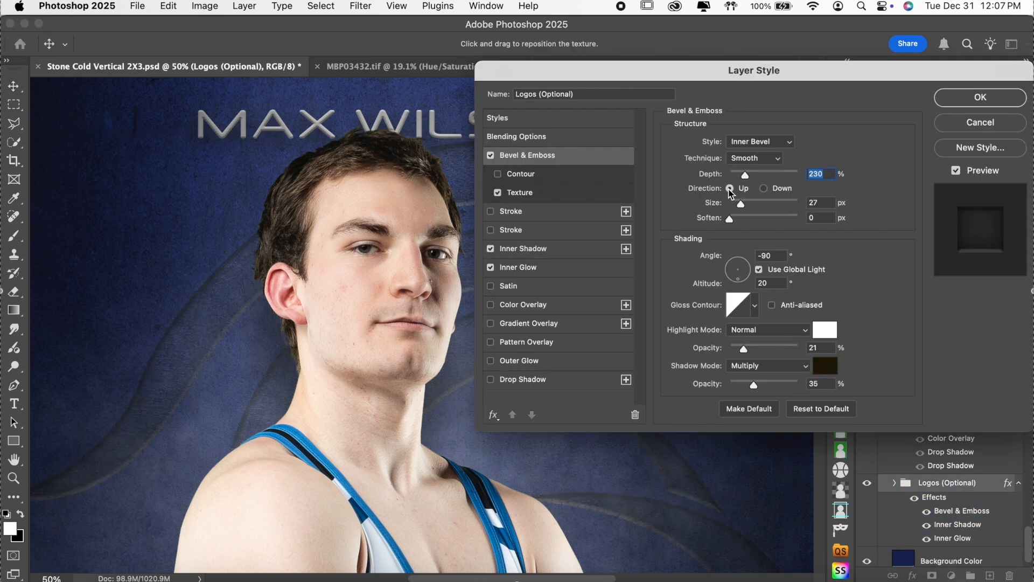
pyautogui.click(996, 98)
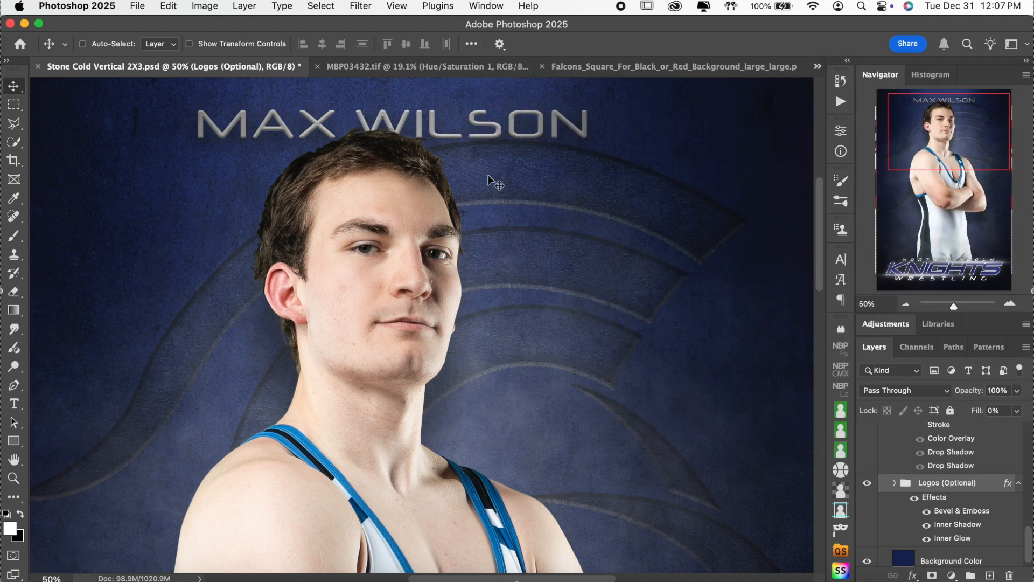
# Step: At 25%, hide the Logos (Optional) crest and bring back the diagonal stripes
pyautogui.click(909, 305)
pyautogui.click(909, 305)
pyautogui.scroll(-2, 658, 331)
pyautogui.click(866, 482)
pyautogui.scroll(3, 934, 494)
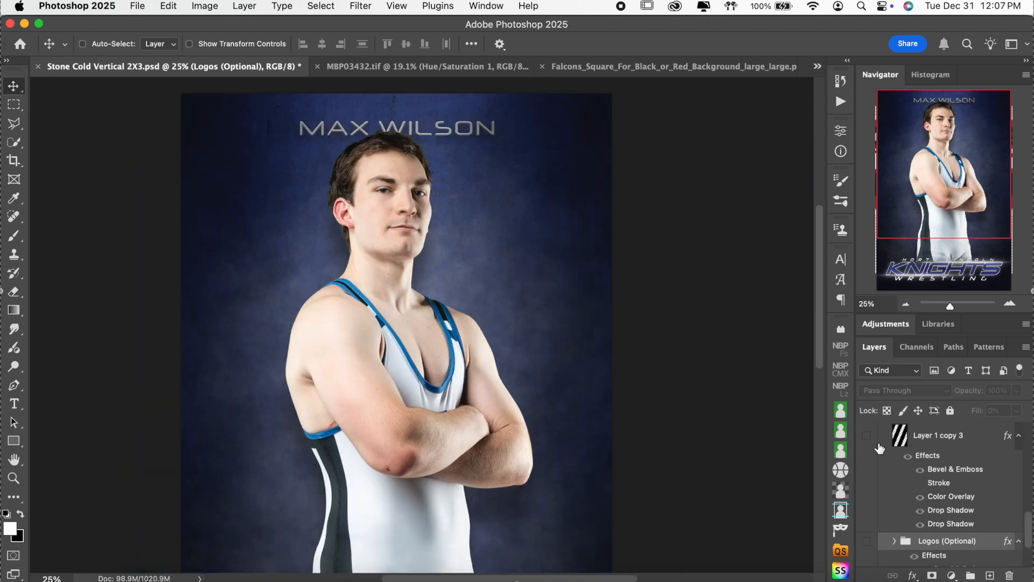
pyautogui.click(868, 436)
pyautogui.click(867, 443)
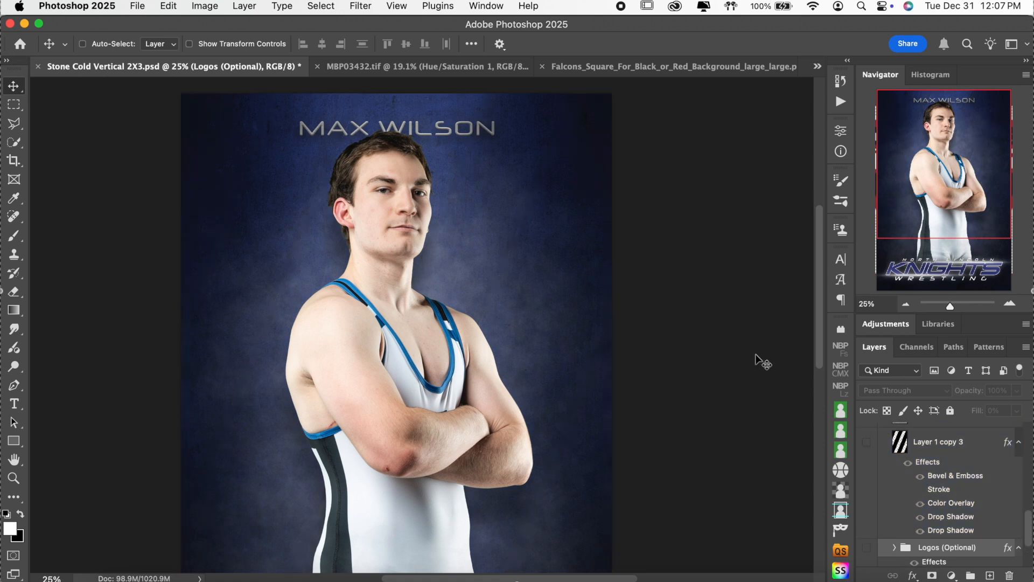
pyautogui.scroll(-4, 756, 354)
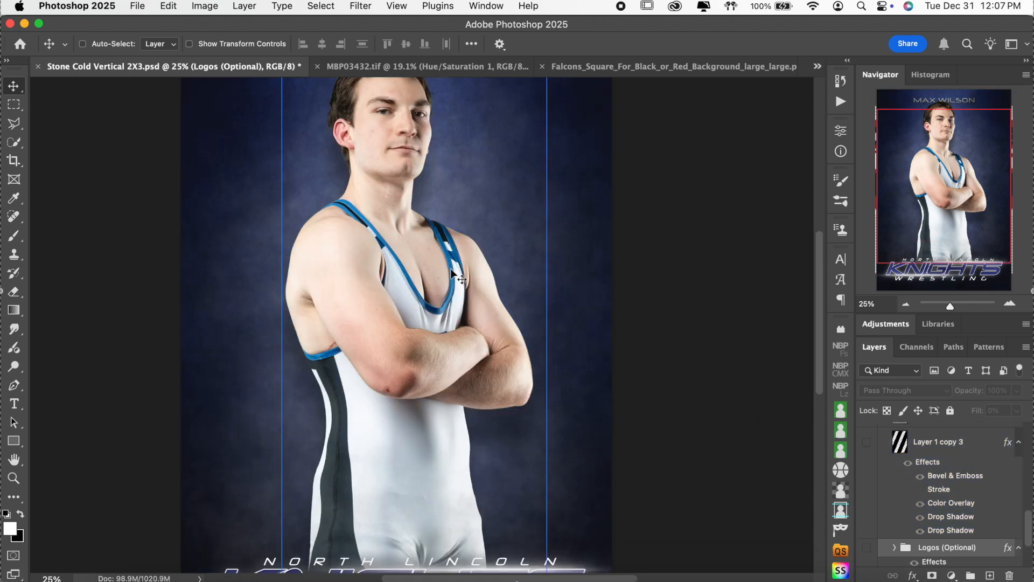
pyautogui.click(867, 443)
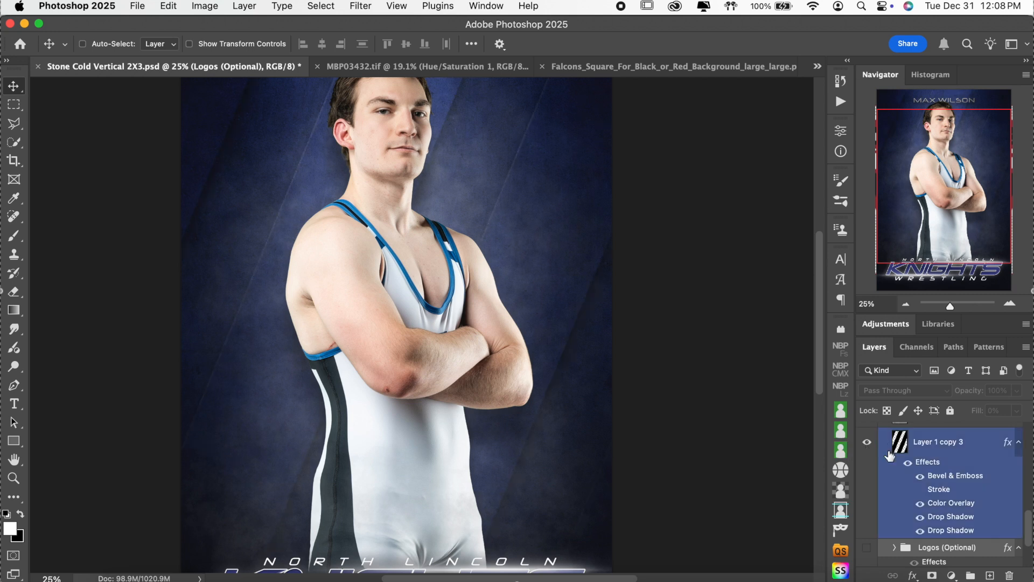
pyautogui.scroll(2, 890, 441)
pyautogui.scroll(-4, 889, 455)
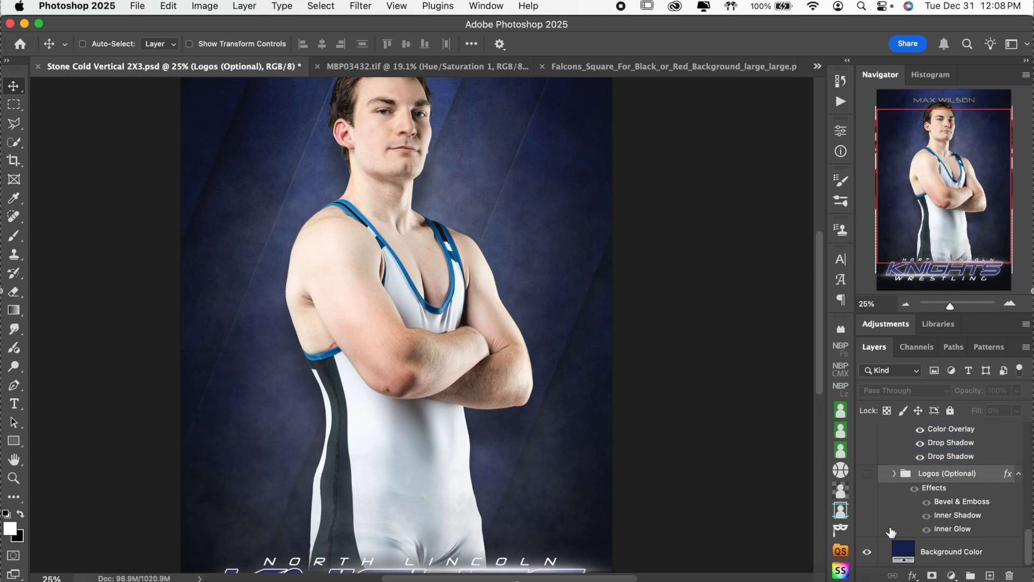
pyautogui.doubleClick(903, 551)
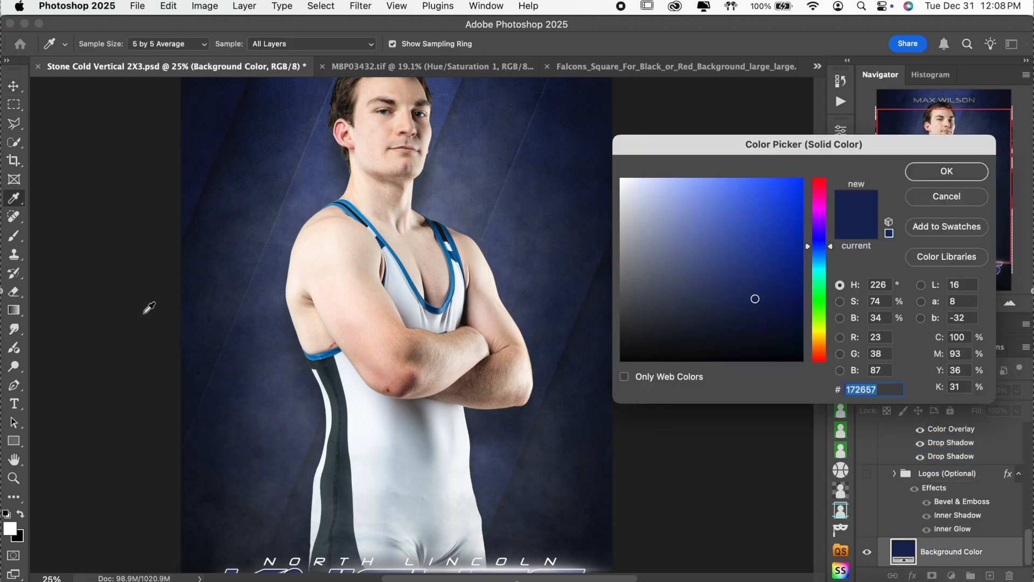
pyautogui.click(949, 199)
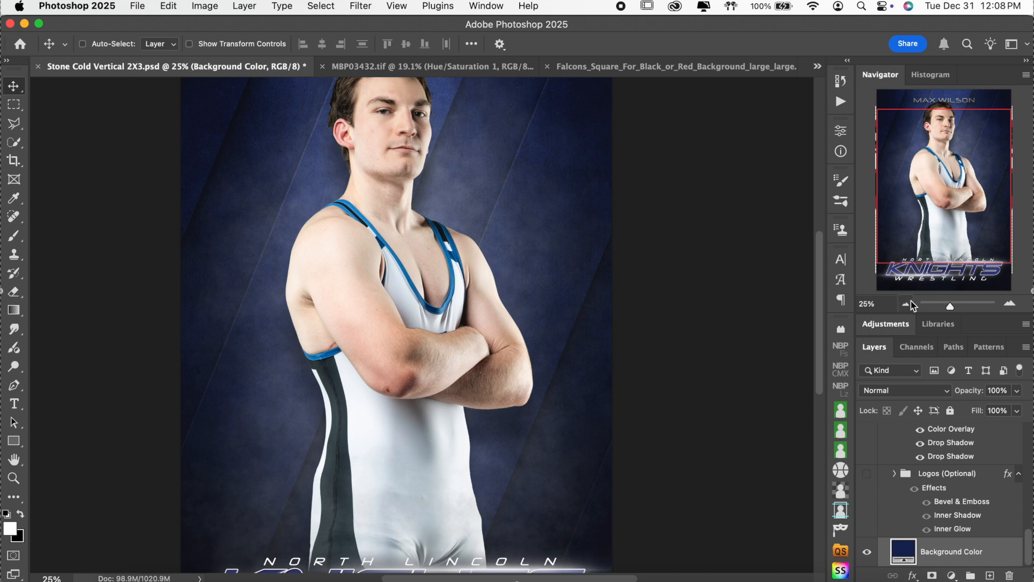
pyautogui.click(906, 304)
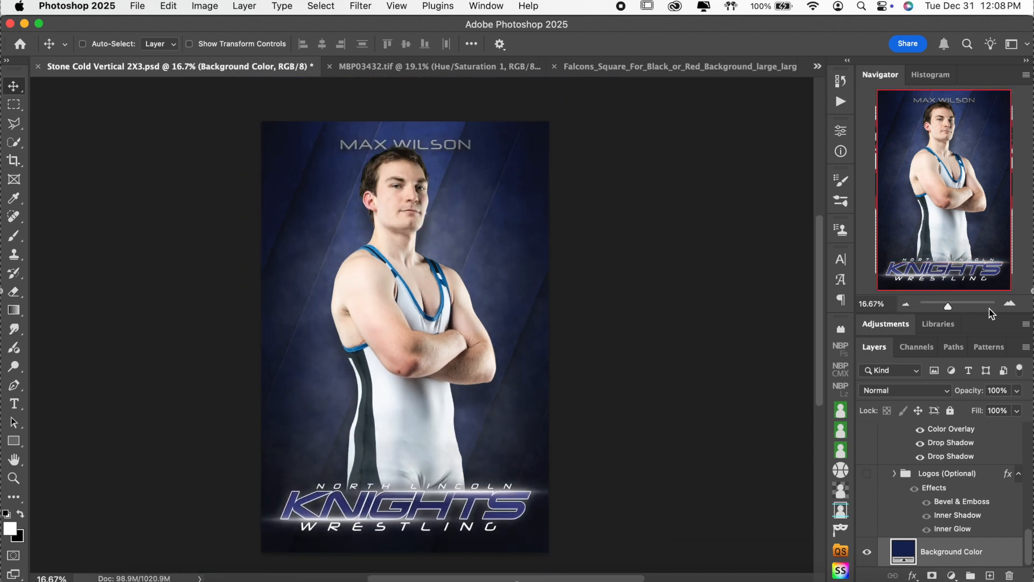
pyautogui.click(1009, 303)
pyautogui.scroll(3, 959, 476)
pyautogui.scroll(3, 925, 452)
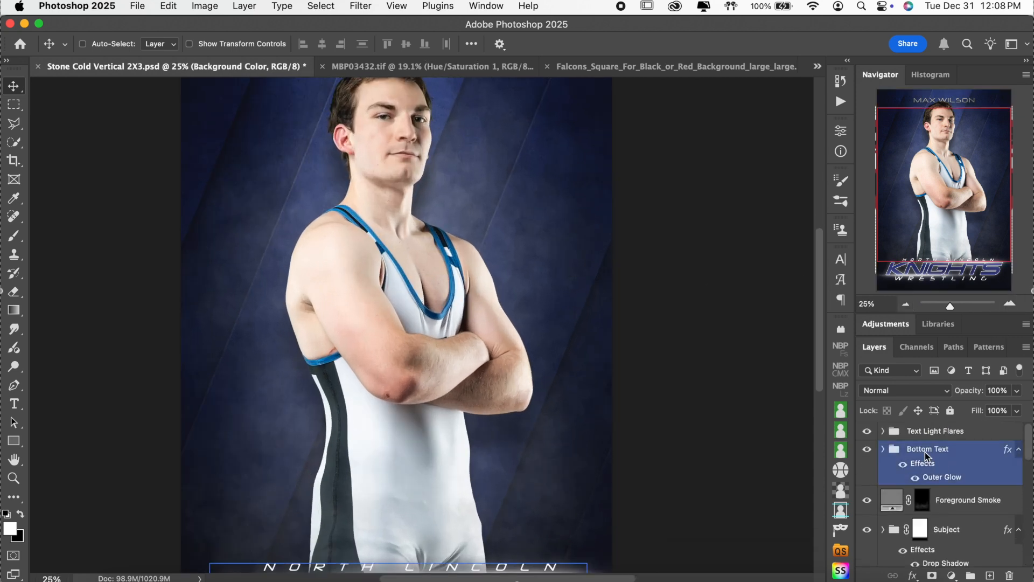
pyautogui.click(936, 430)
pyautogui.click(906, 304)
pyautogui.click(905, 304)
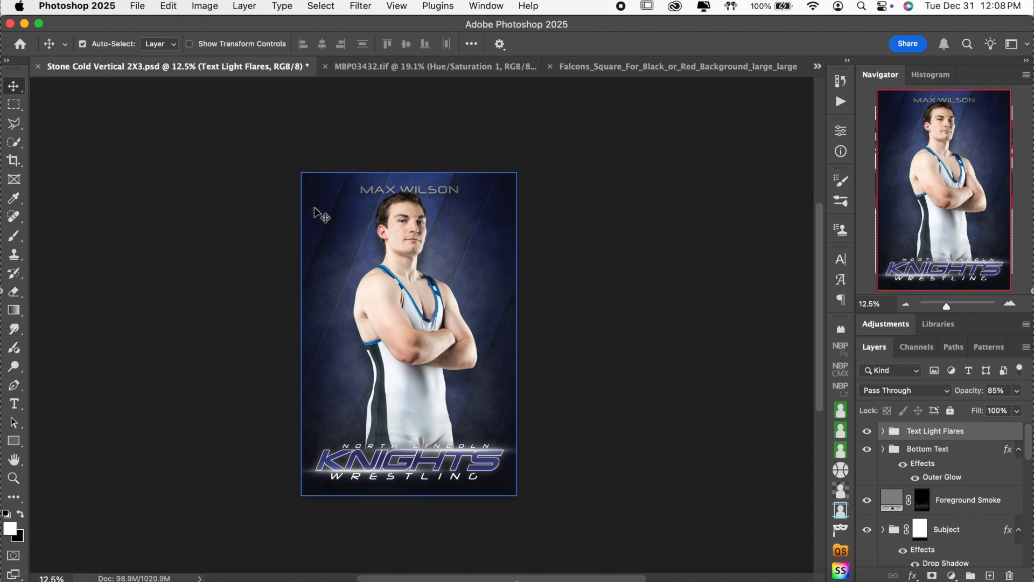
pyautogui.click(404, 300)
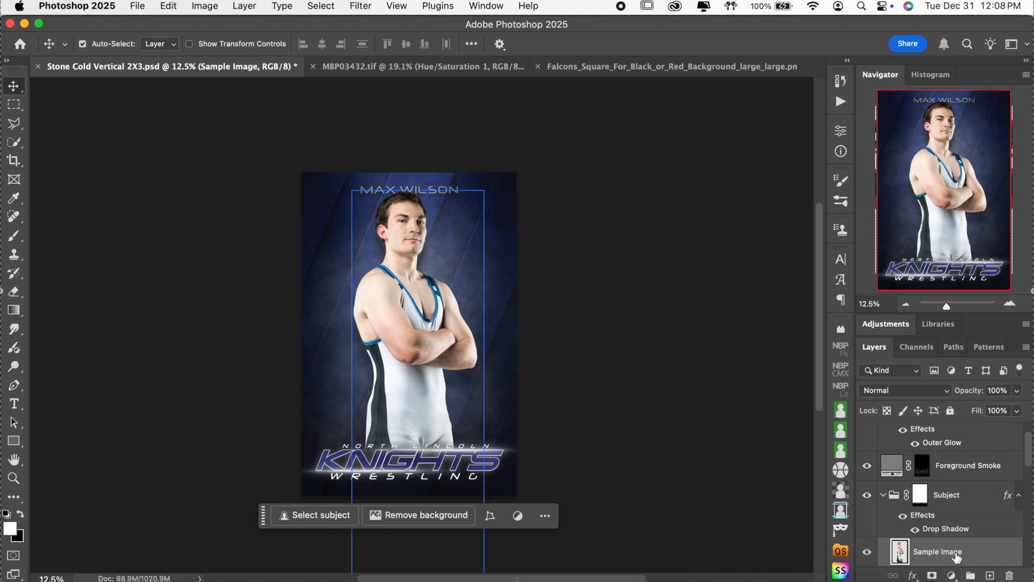
# Step: Visit the MBP03432.tif goalie document, return to the Stone Cold Vertical poster and paste
pyautogui.scroll(-2, 956, 557)
pyautogui.scroll(-1, 957, 557)
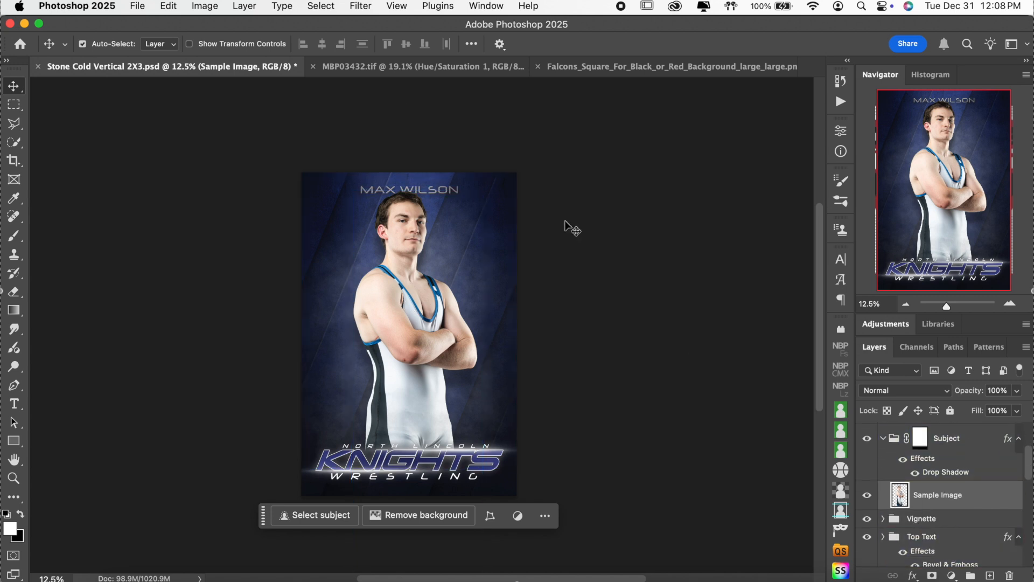
pyautogui.click(392, 68)
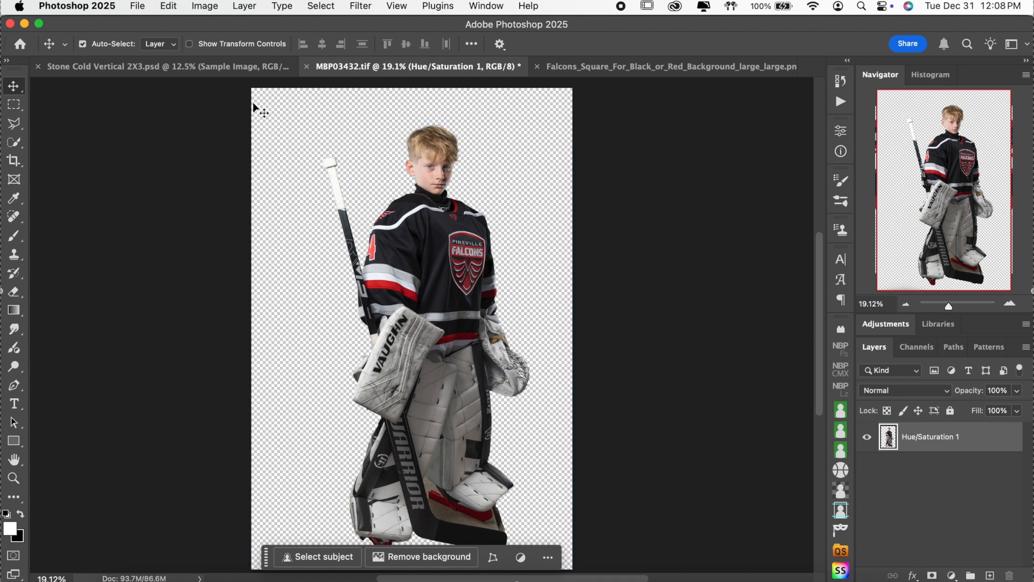
pyautogui.click(233, 70)
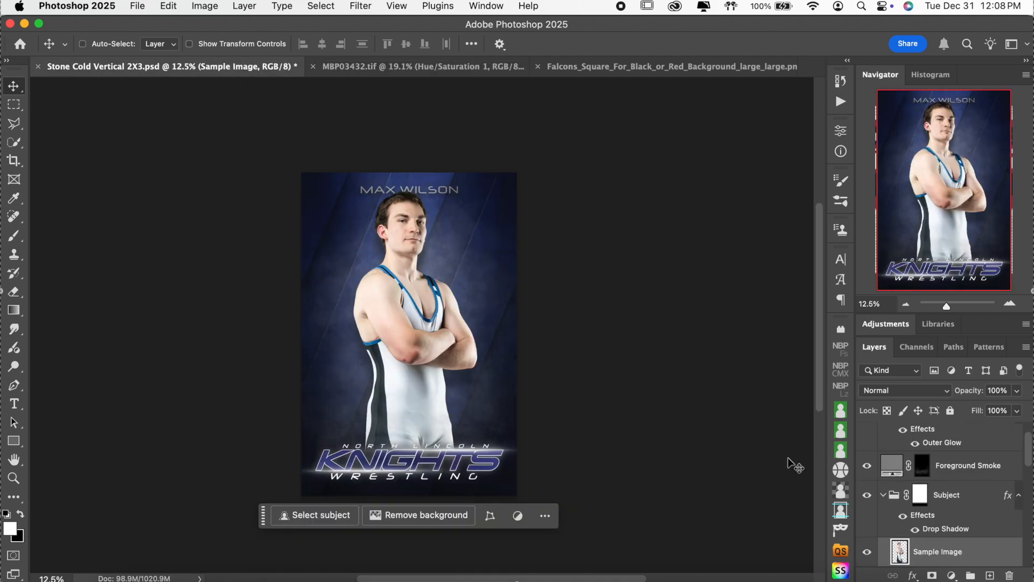
pyautogui.press('super+v')
# Step: Enlarge the pasted goalie to about 143% and zoom in to check the jersey crest
pyautogui.press('super+t')
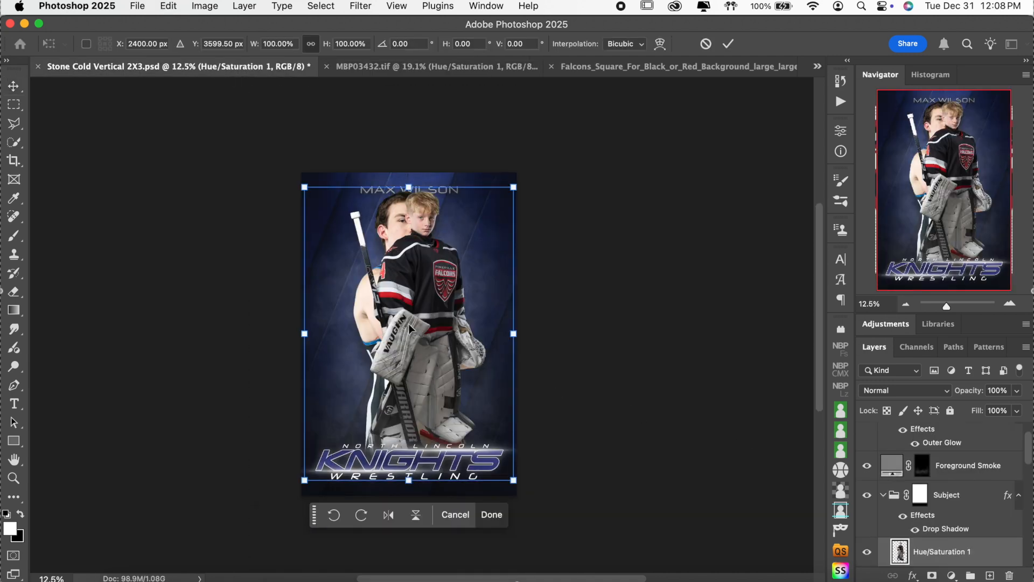
pyautogui.moveTo(513, 333); pyautogui.dragTo(522, 389)
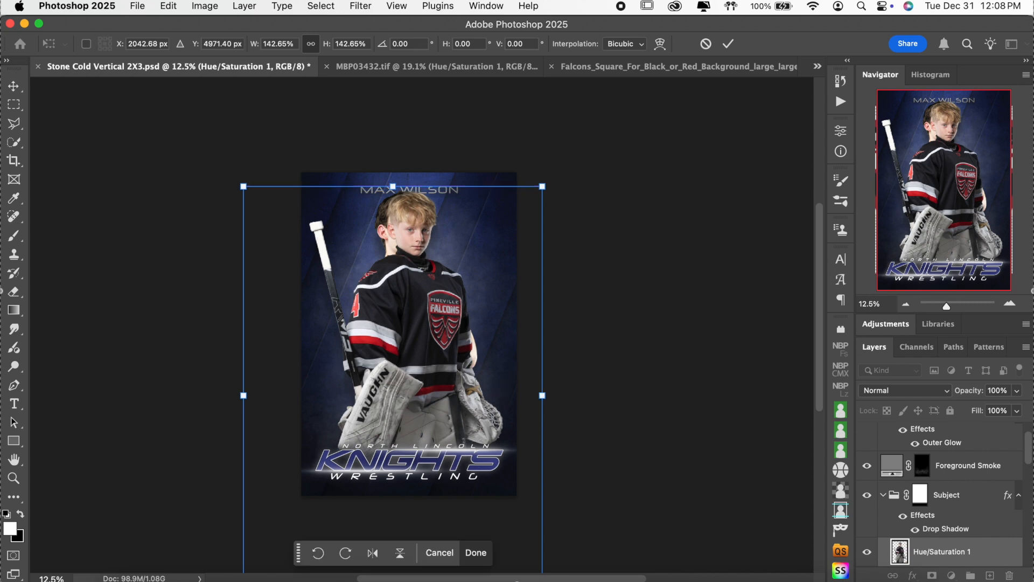
pyautogui.click(1010, 303)
pyautogui.click(1009, 303)
pyautogui.click(1009, 303)
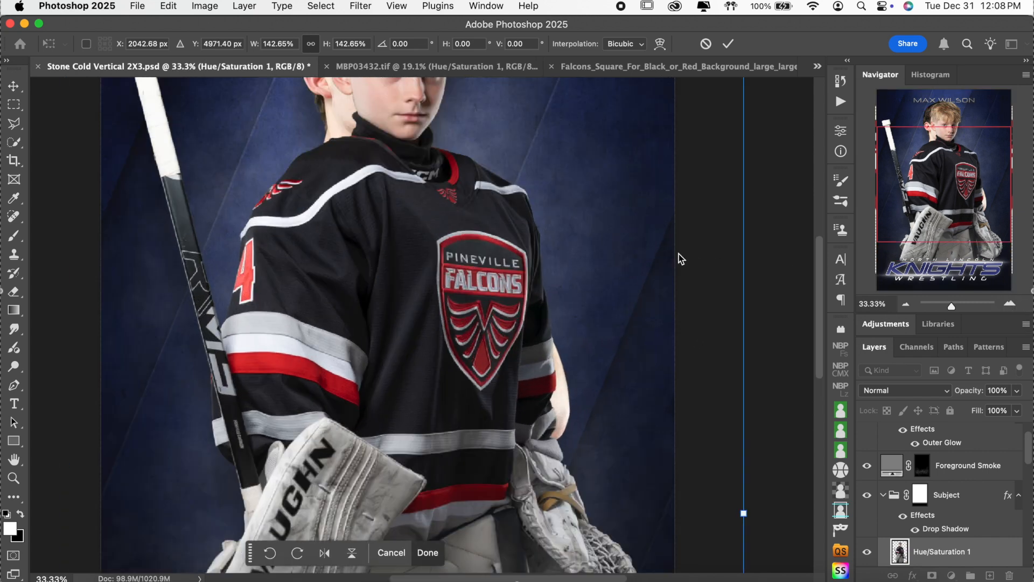
pyautogui.press('super+equal')
pyautogui.press('super+equal')
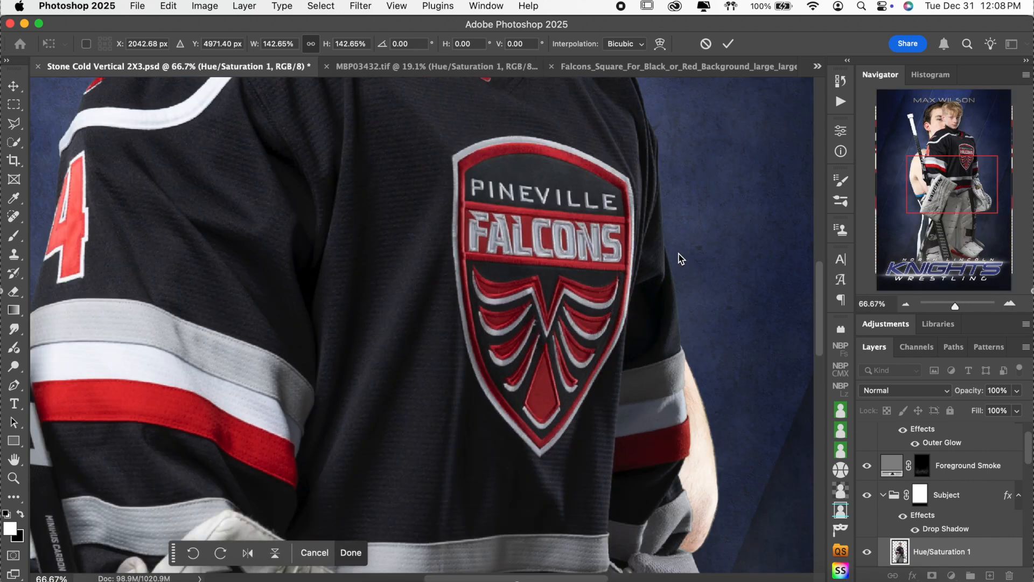
pyautogui.scroll(20, 678, 258)
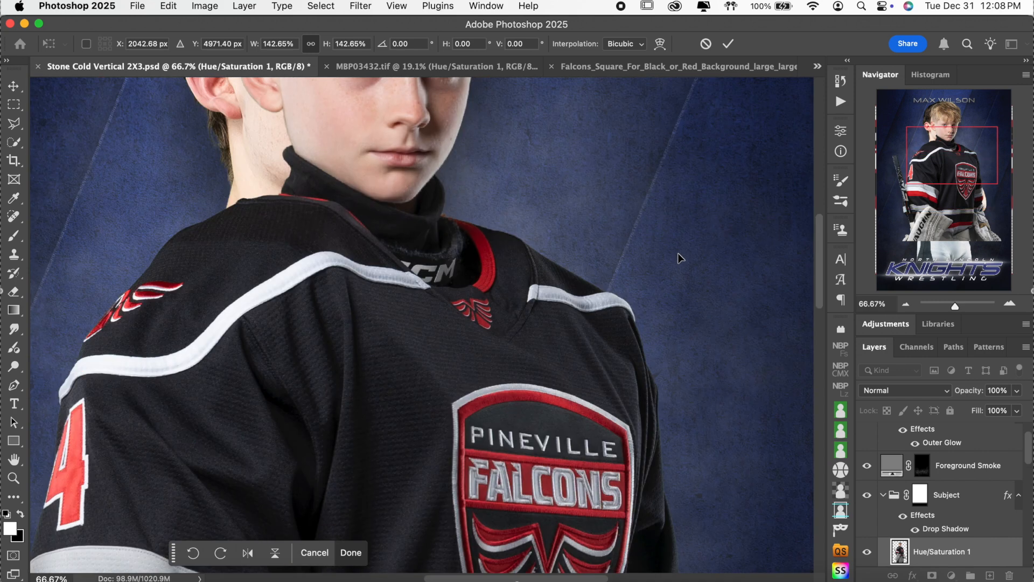
pyautogui.scroll(-3, 680, 258)
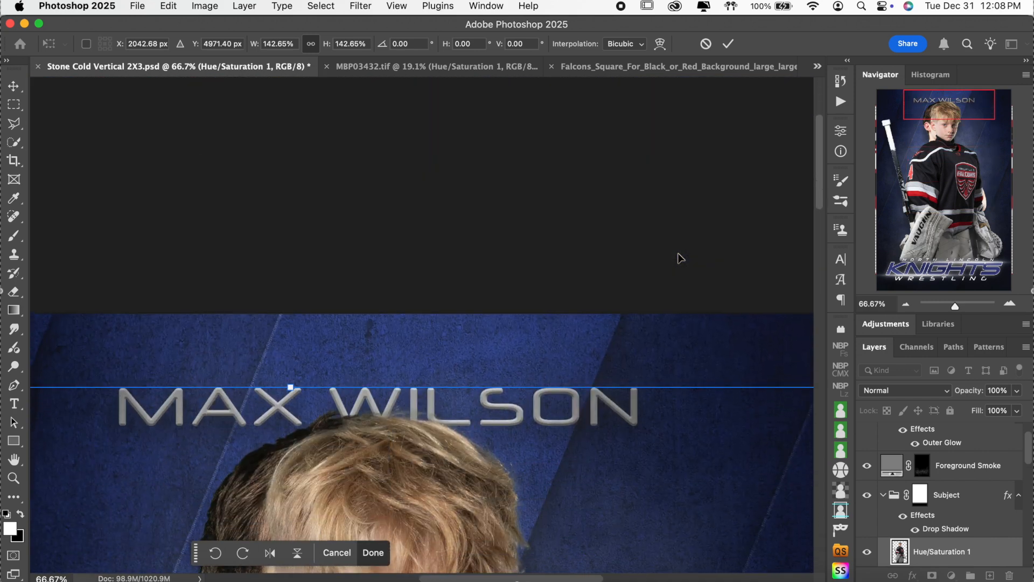
pyautogui.scroll(-5, 678, 258)
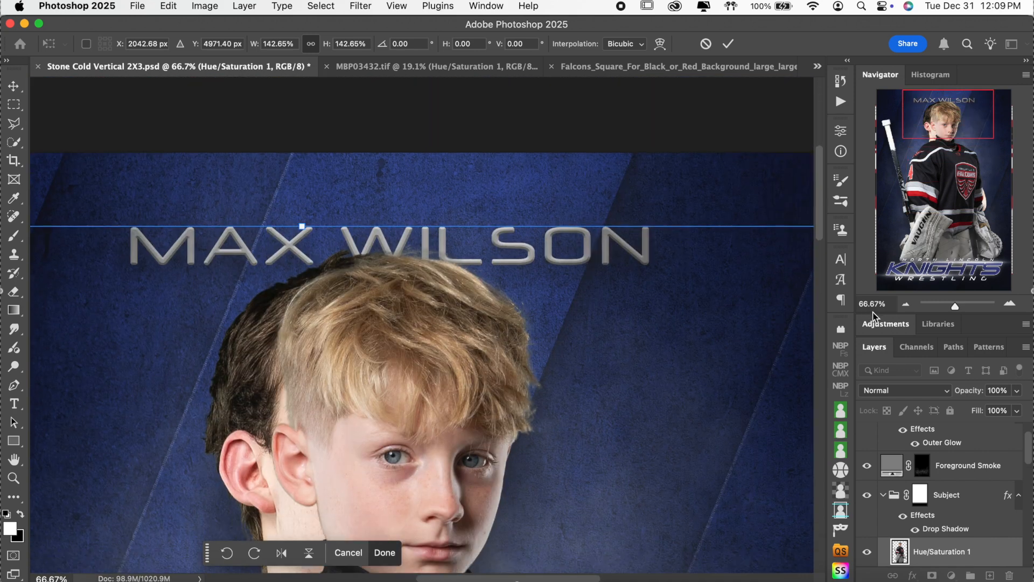
# Step: Enlarge the goalie further to about 152%, nudge it up slightly, and commit the transform
pyautogui.click(905, 304)
pyautogui.click(906, 303)
pyautogui.click(905, 303)
pyautogui.click(906, 303)
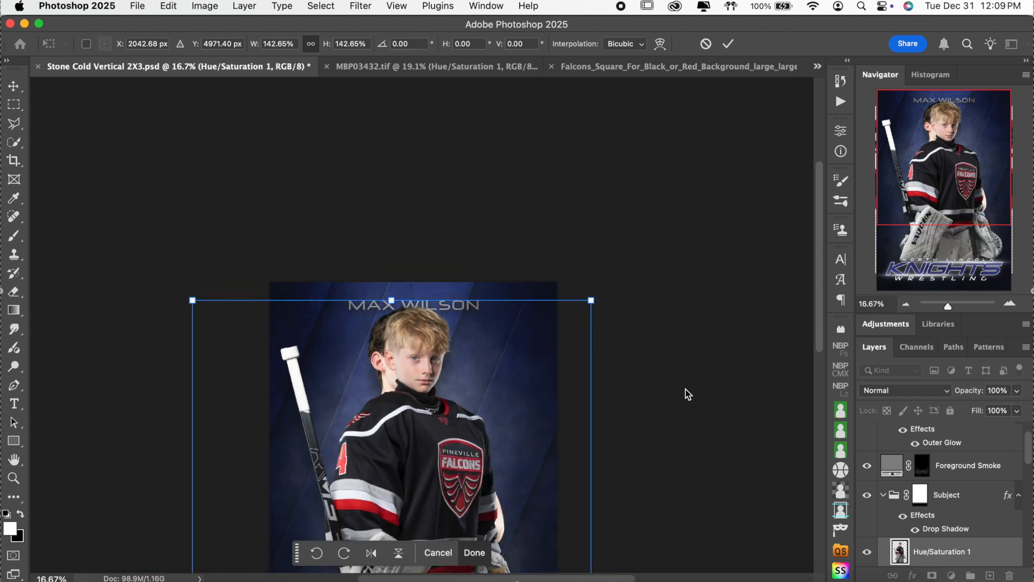
pyautogui.scroll(-9, 688, 394)
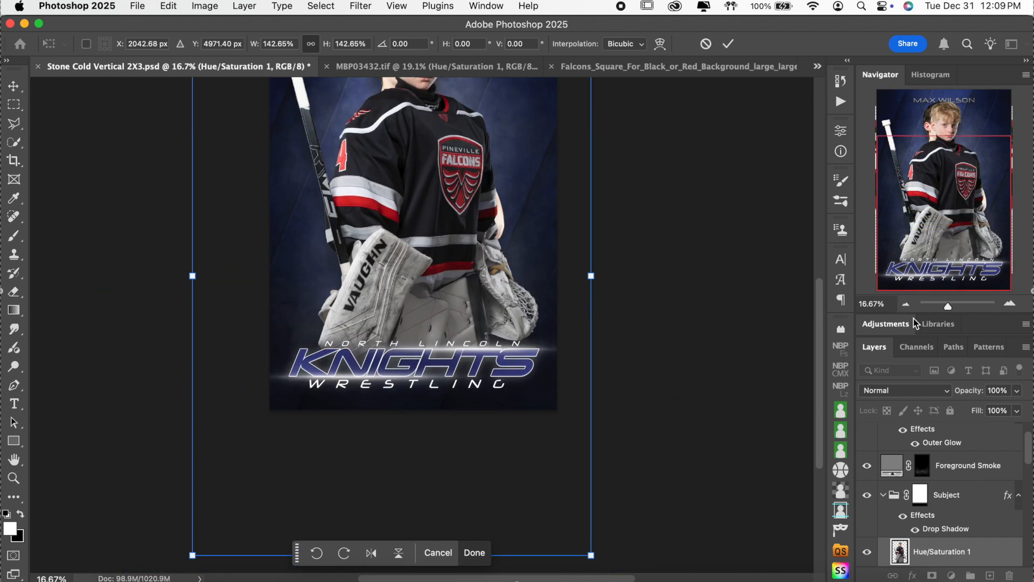
pyautogui.click(906, 305)
pyautogui.moveTo(406, 440); pyautogui.dragTo(409, 462)
pyautogui.press('Up')
pyautogui.press('Up')
pyautogui.press('Up')
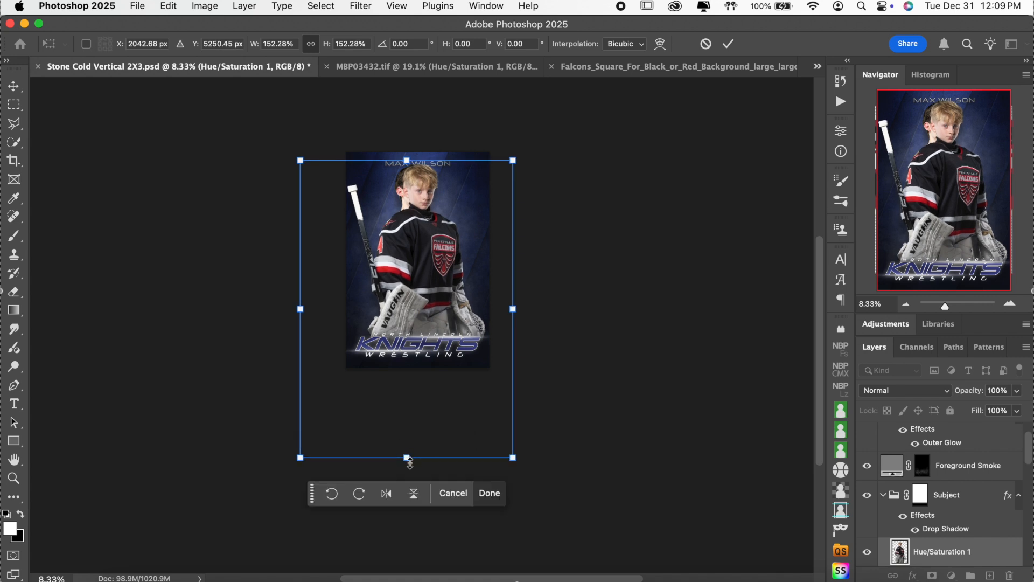
pyautogui.press('Return')
# Step: Hide the wrestler's Sample Image layer and zoom back in on the poster
pyautogui.scroll(-2, 943, 517)
pyautogui.click(898, 516)
pyautogui.click(866, 515)
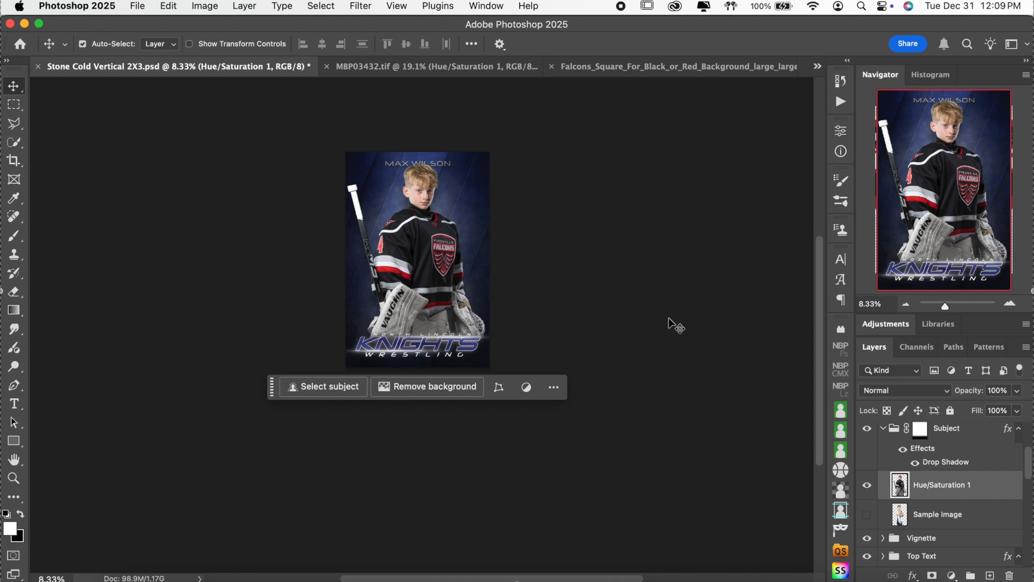
pyautogui.click(1010, 303)
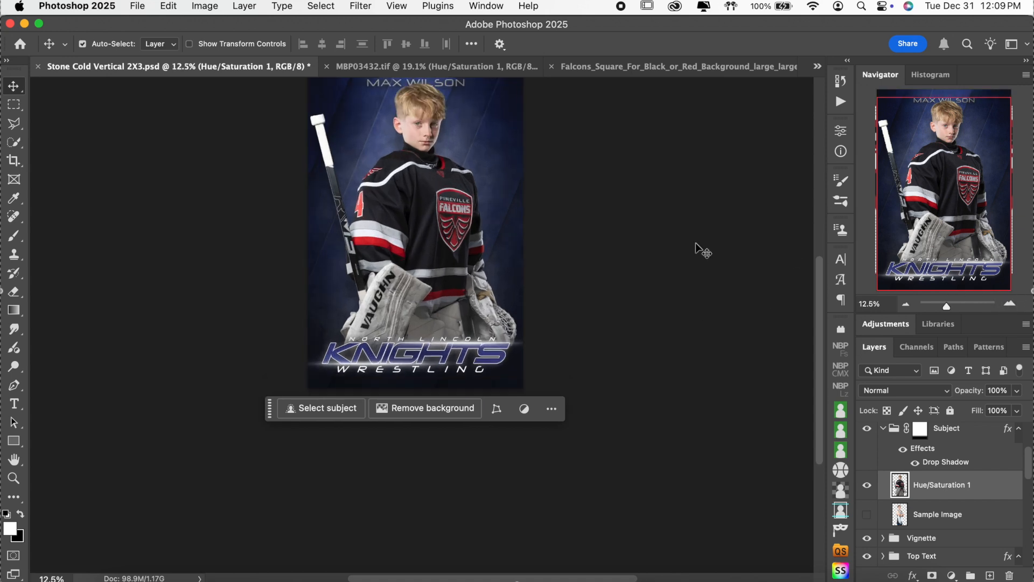
pyautogui.click(1009, 303)
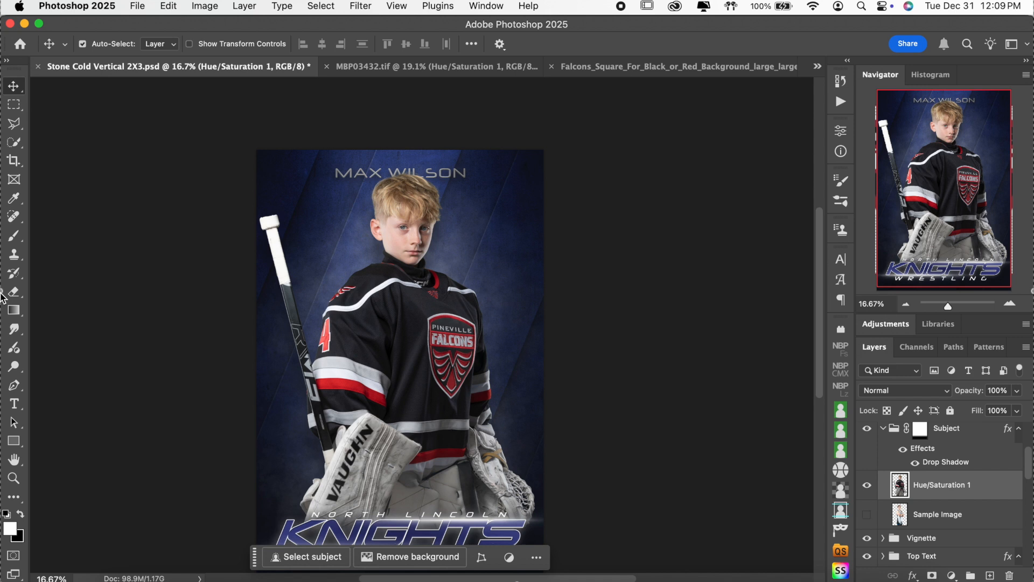
pyautogui.click(14, 403)
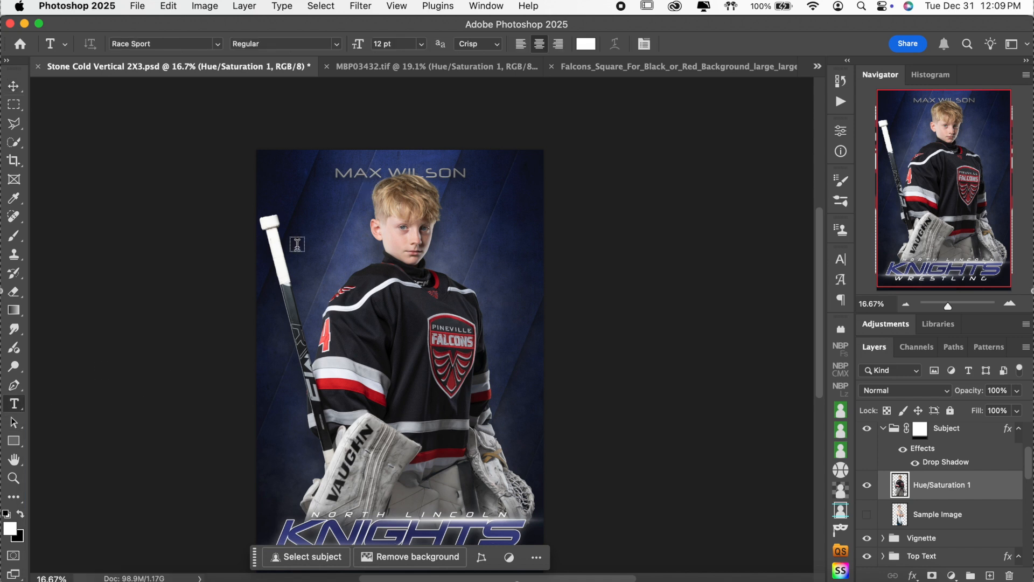
# Step: Replace the top headline name with the goalie's full name, correct its spelling, and commit
pyautogui.click(370, 173)
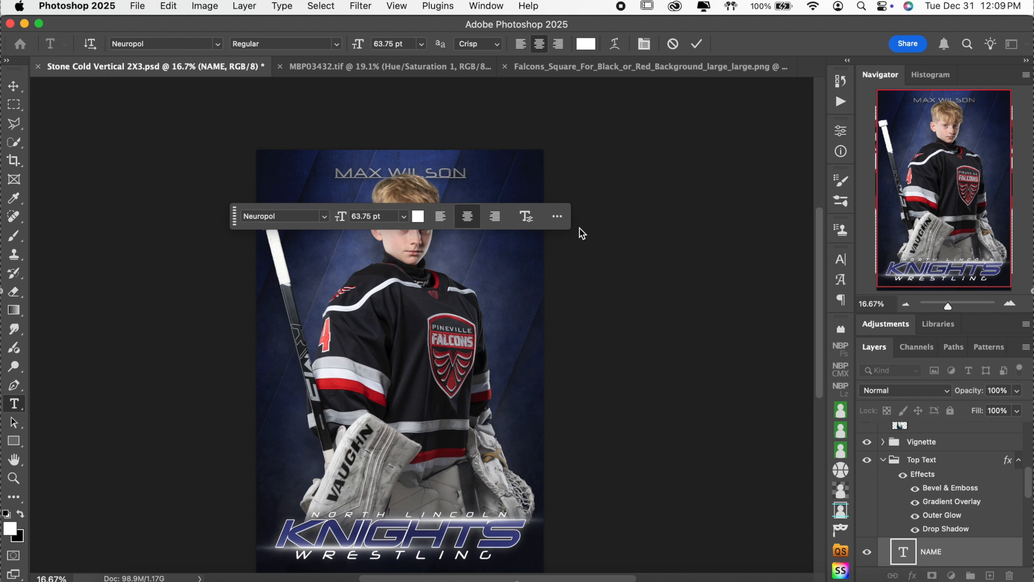
pyautogui.press('super')
pyautogui.press('super')
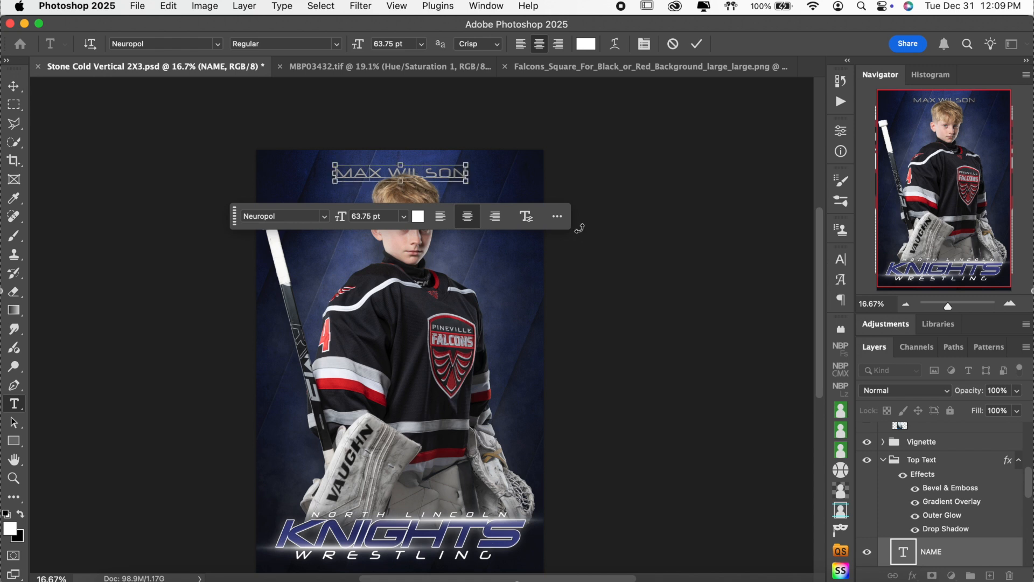
pyautogui.press('super+a')
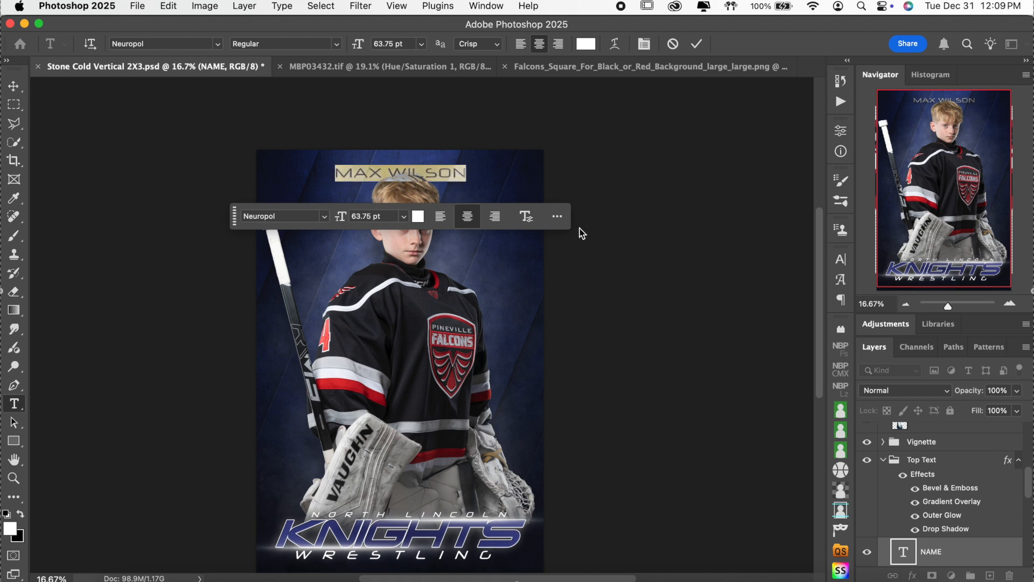
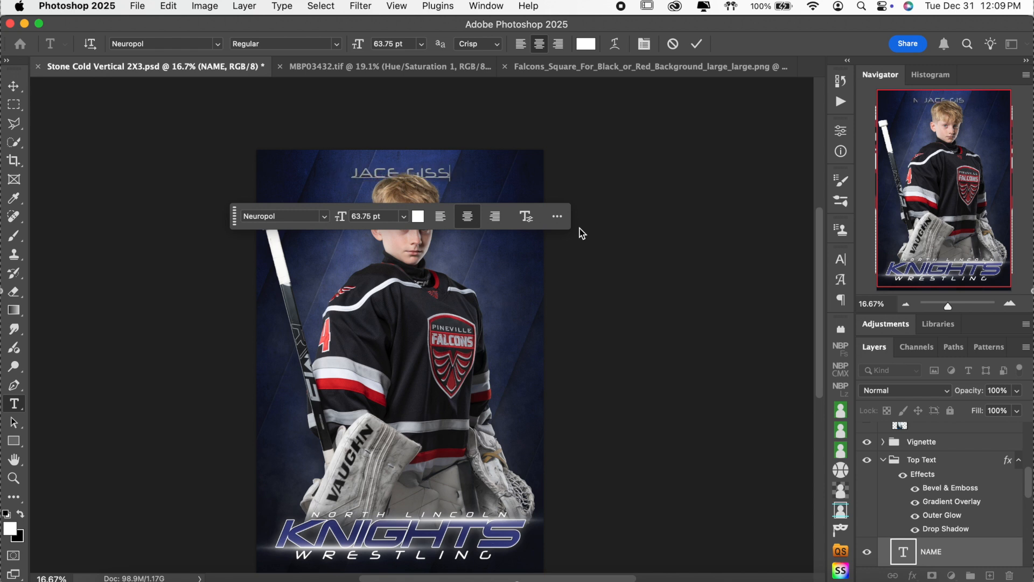
pyautogui.write('Y')
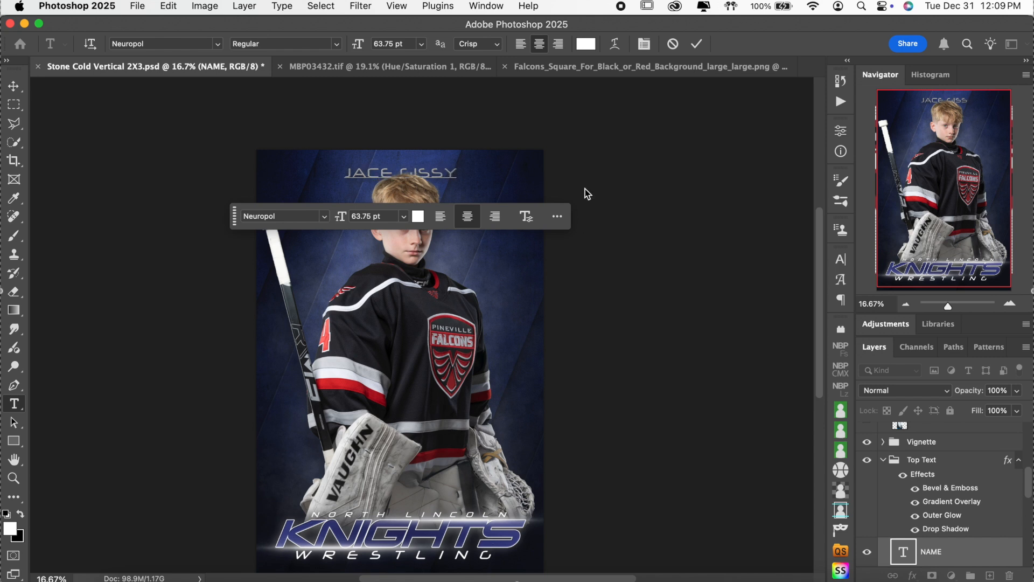
pyautogui.click(696, 43)
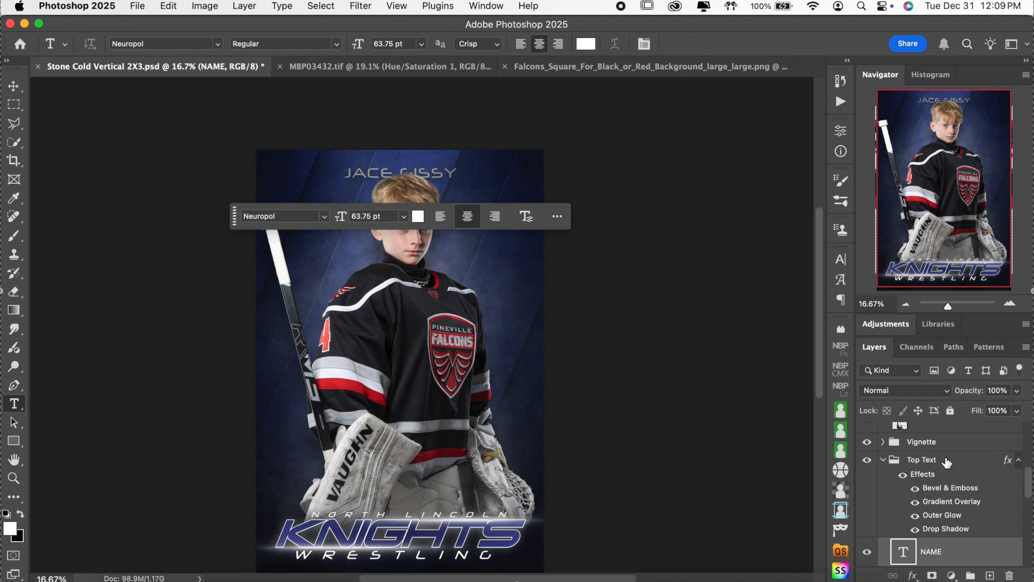
pyautogui.click(883, 459)
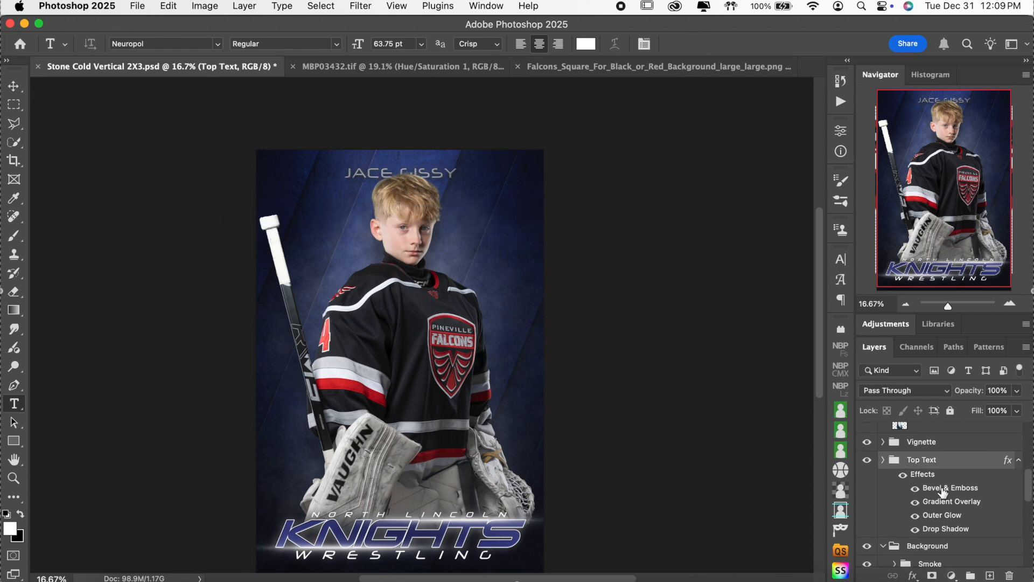
# Step: Replace the NORTH LINCOLN line with PINEVILLE and select all of the new text
pyautogui.scroll(-3, 649, 467)
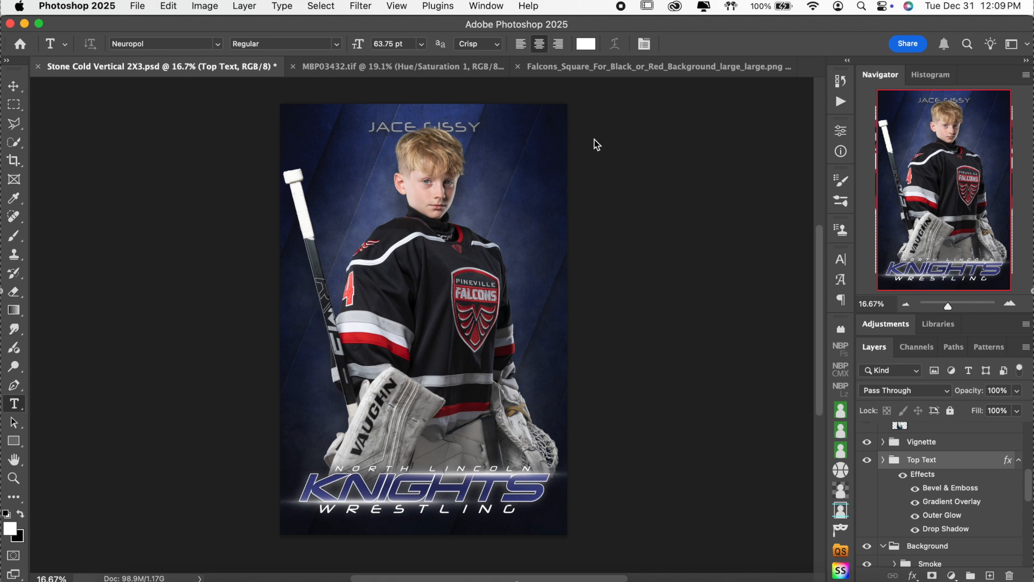
pyautogui.click(1009, 303)
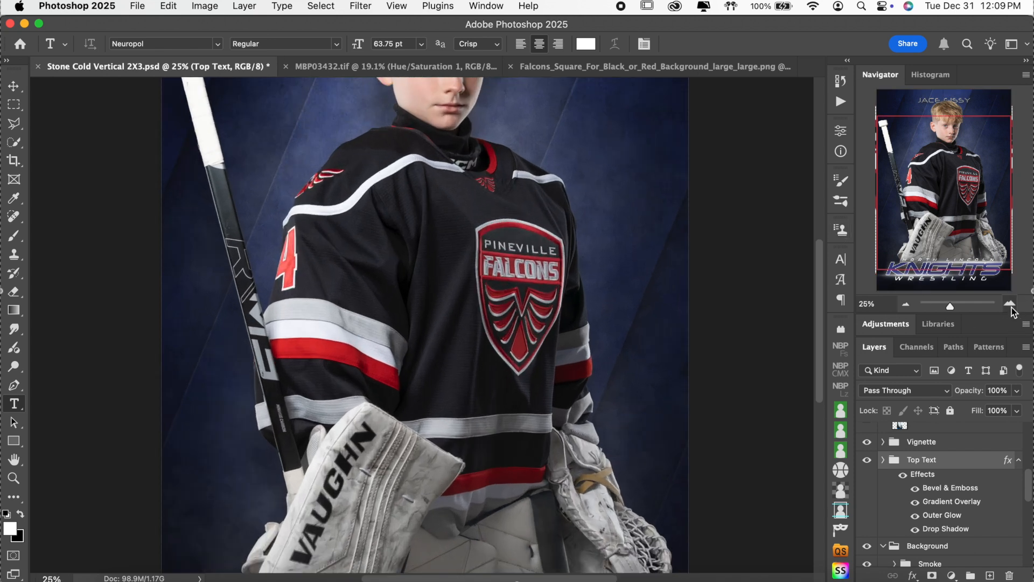
pyautogui.scroll(-2, 741, 300)
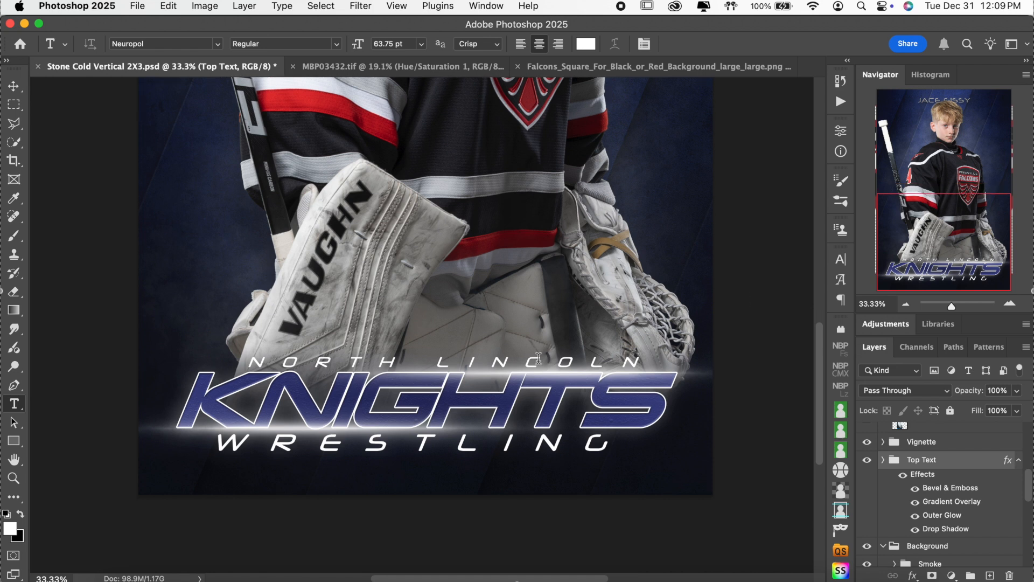
pyautogui.click(538, 357)
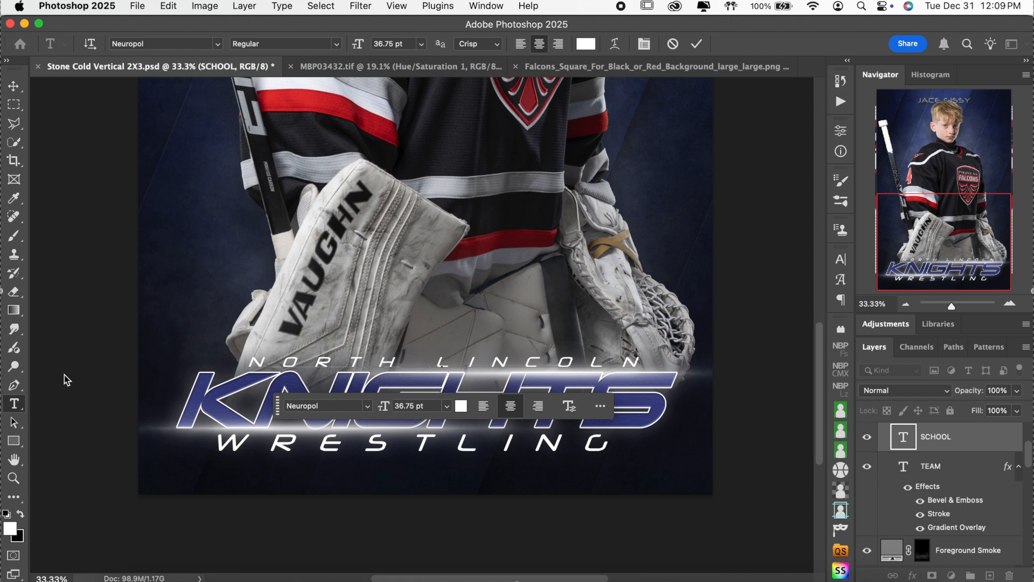
pyautogui.tripleClick(386, 366)
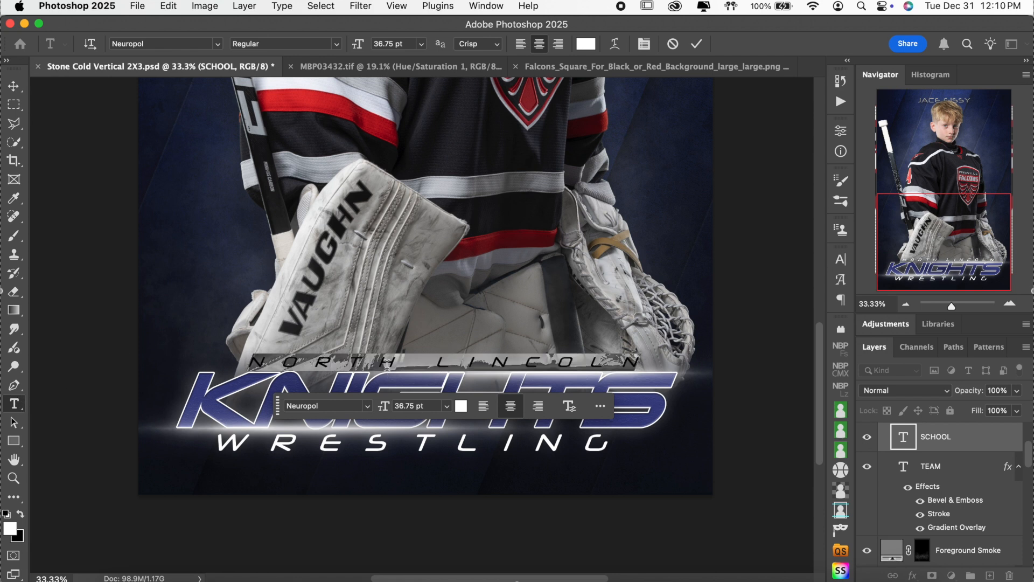
pyautogui.write('PINE')
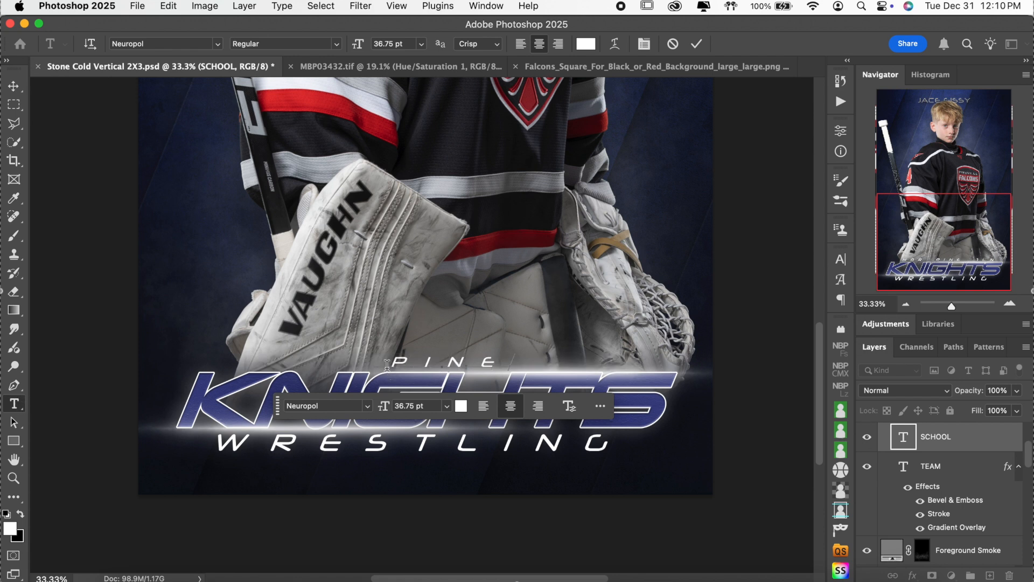
pyautogui.write('VILLE')
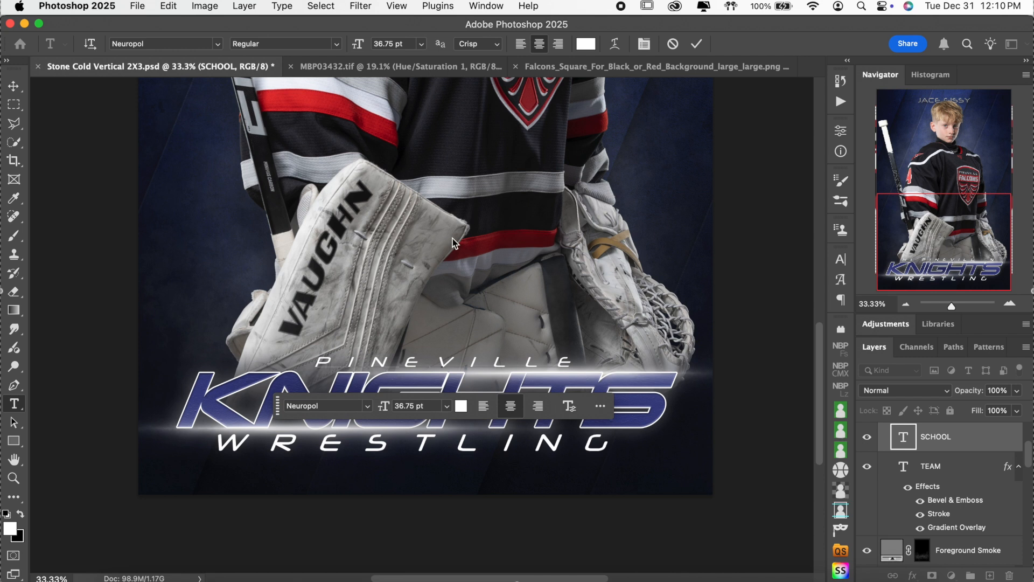
pyautogui.press('super')
pyautogui.press('super+a')
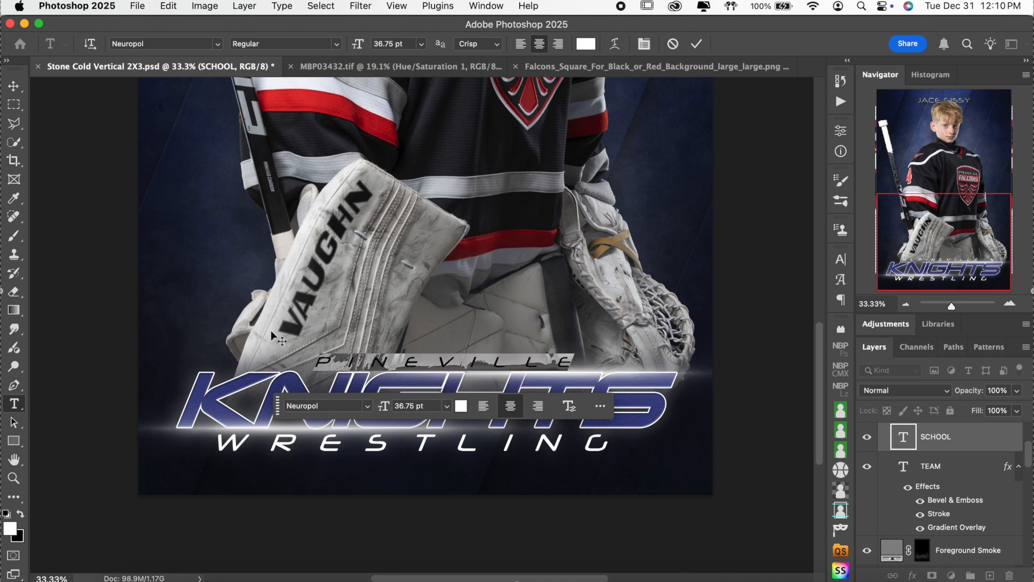
# Step: Raise PINEVILLE's tracking from 1160 to 1780, commit, and select the WRESTLING text
pyautogui.click(843, 261)
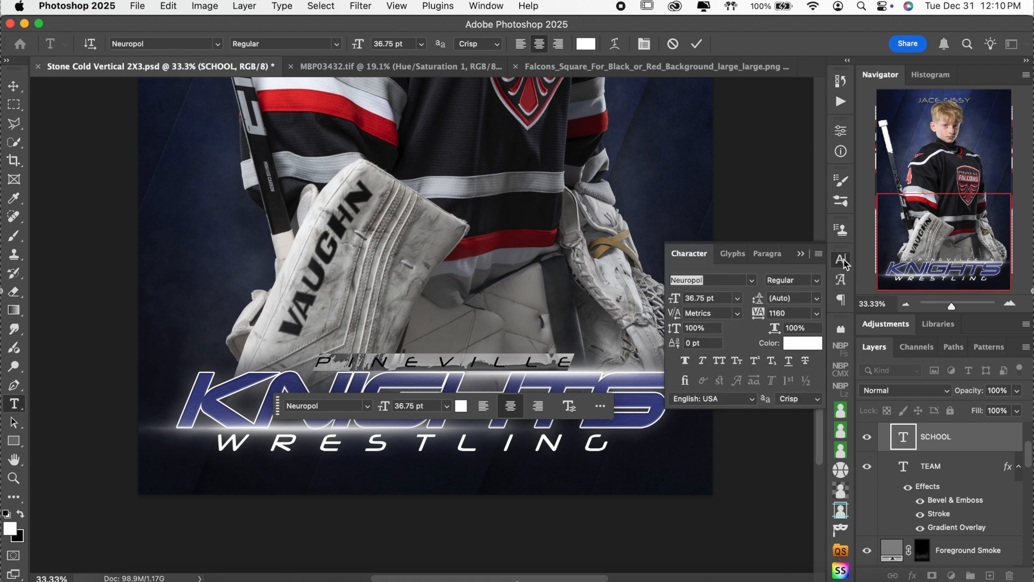
pyautogui.click(486, 6)
pyautogui.click(493, 157)
pyautogui.click(787, 314)
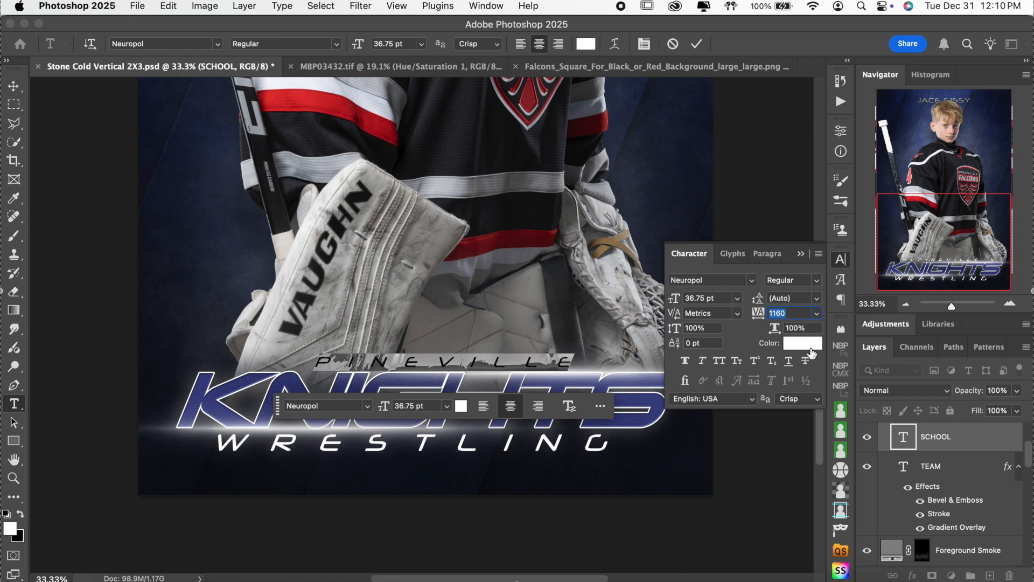
pyautogui.hotkey('shift', 'Up')
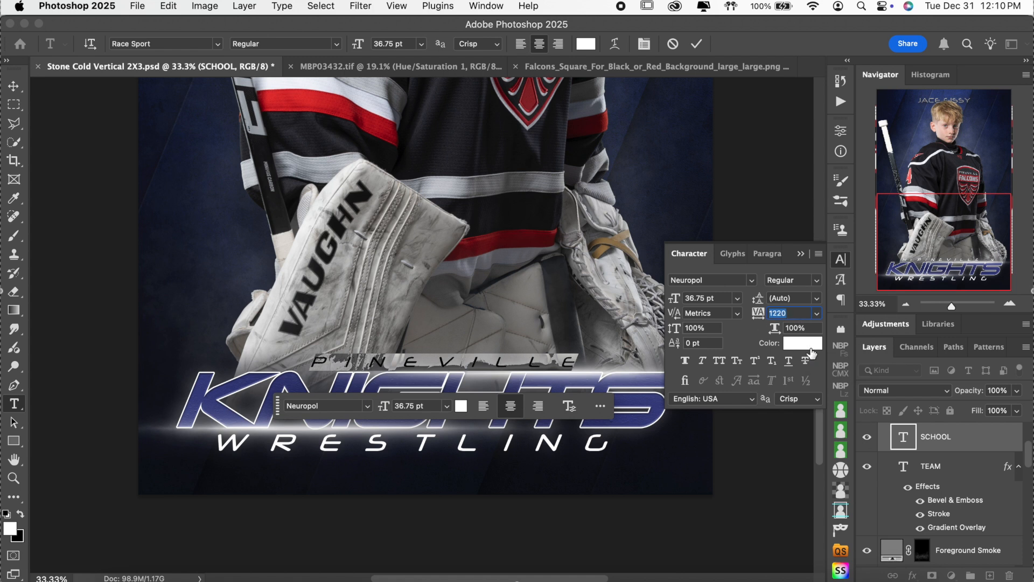
pyautogui.hotkey('shift', 'Up')
pyautogui.hotkey('shift', 'Up')
pyautogui.hotkey('shift', 'Up')
pyautogui.hotkey('shift', 'Up')
pyautogui.hotkey('shift', 'Up')
pyautogui.hotkey('shift', 'Up')
pyautogui.hotkey('shift', 'Up')
pyautogui.hotkey('shift', 'Up')
pyautogui.hotkey('shift', 'Up')
pyautogui.hotkey('shift', 'Up')
pyautogui.hotkey('shift', 'Up')
pyautogui.hotkey('shift', 'Up')
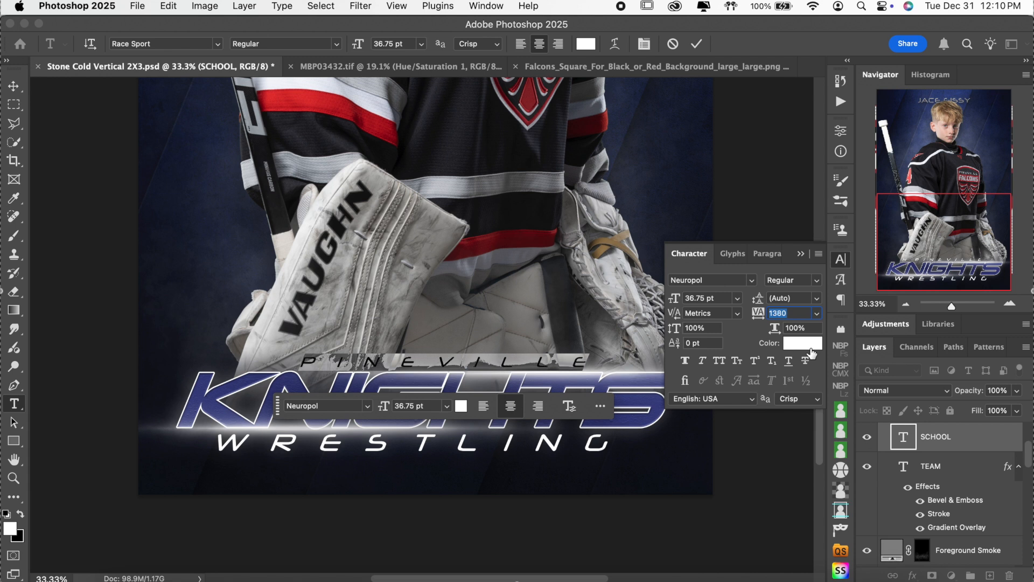
pyautogui.hotkey('shift', 'Up')
pyautogui.hotkey('shift', 'Up')
pyautogui.hotkey('shift', 'Up')
pyautogui.hotkey('shift', 'Up')
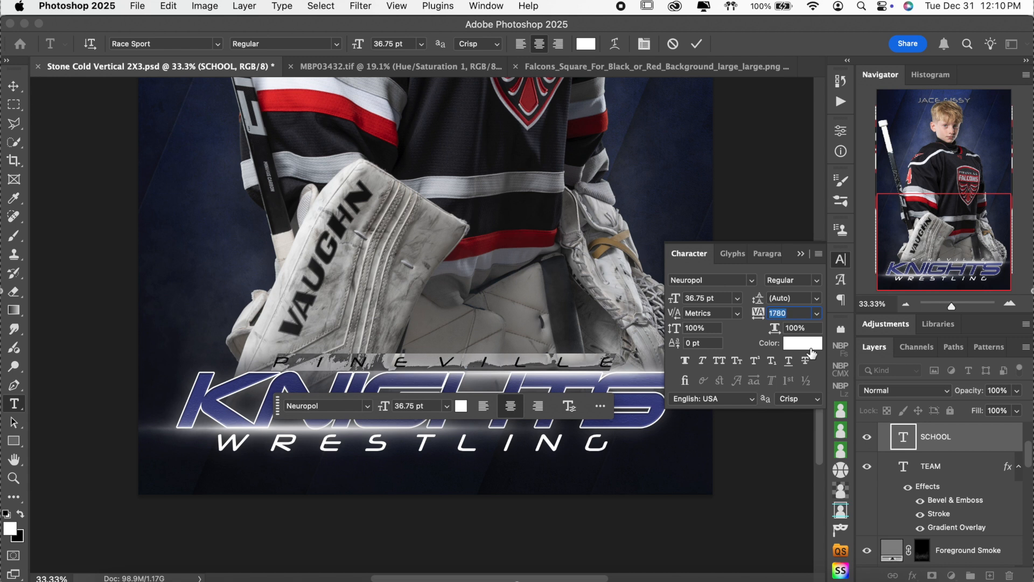
pyautogui.click(840, 259)
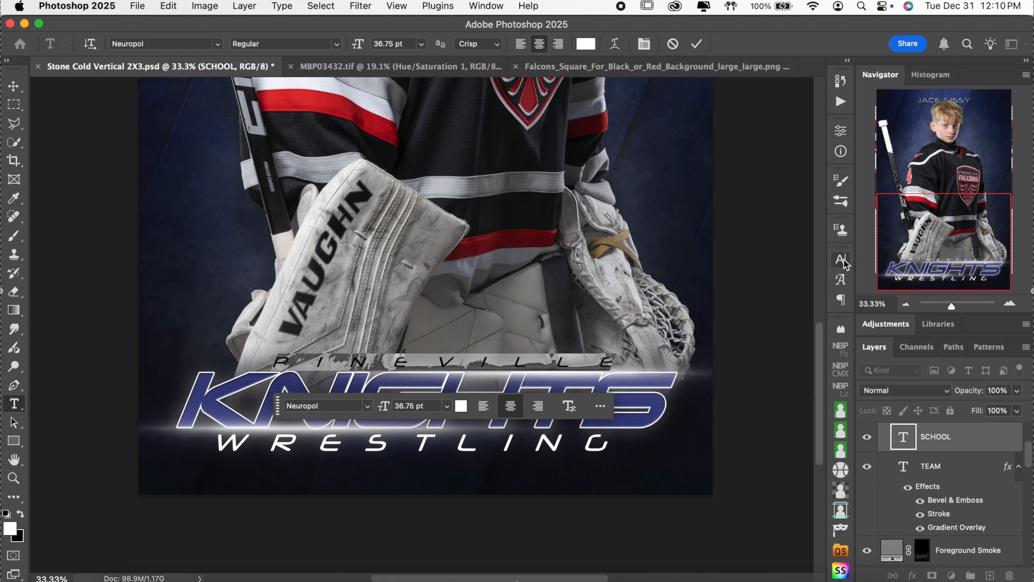
pyautogui.click(700, 46)
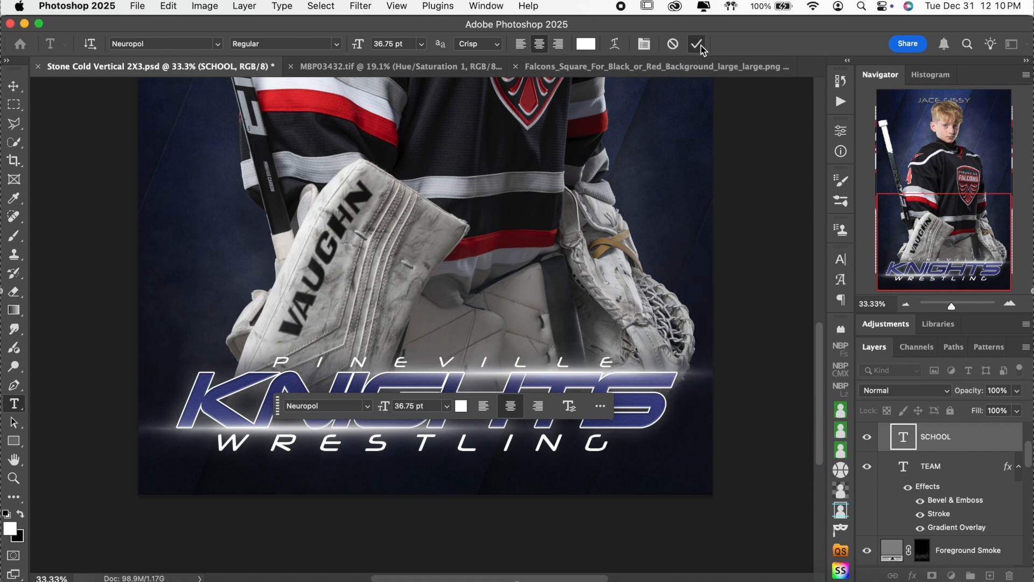
pyautogui.click(454, 447)
pyautogui.press('super+a')
# Step: Replace WRESTLING with HOCKEY, commit, and reselect the word HOCKEY
pyautogui.write('HOCKEY')
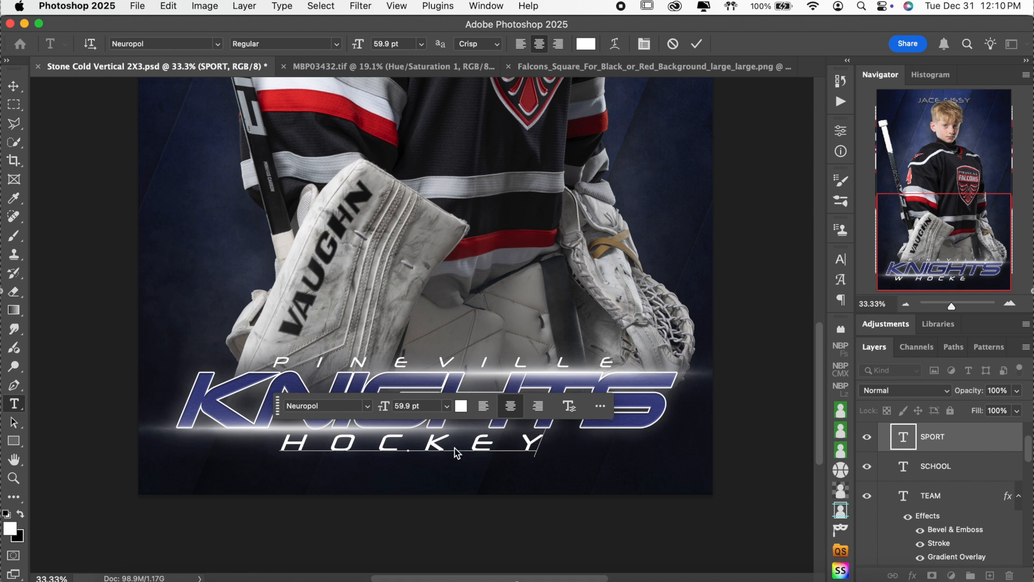
pyautogui.click(696, 43)
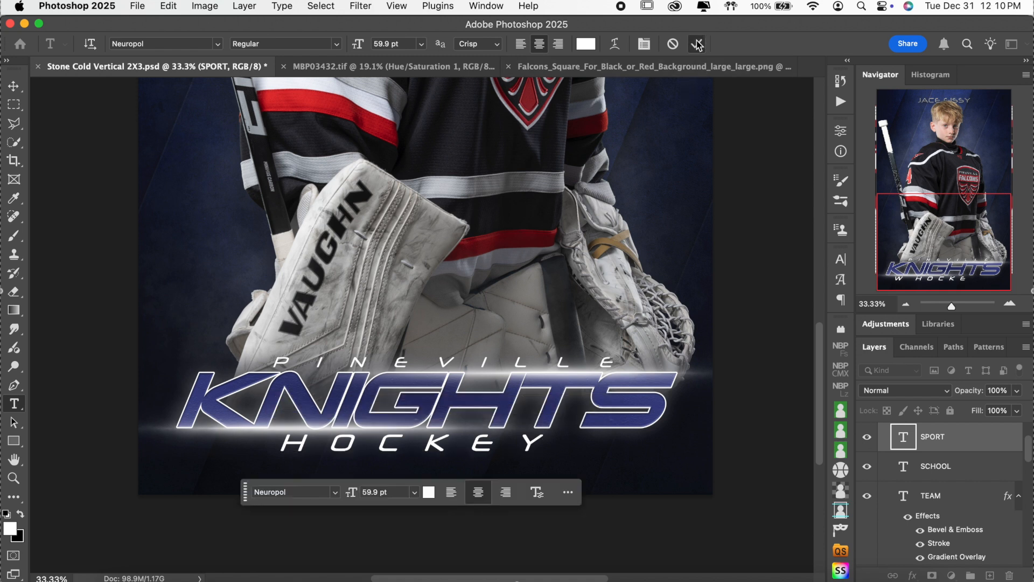
pyautogui.click(477, 442)
pyautogui.doubleClick(469, 451)
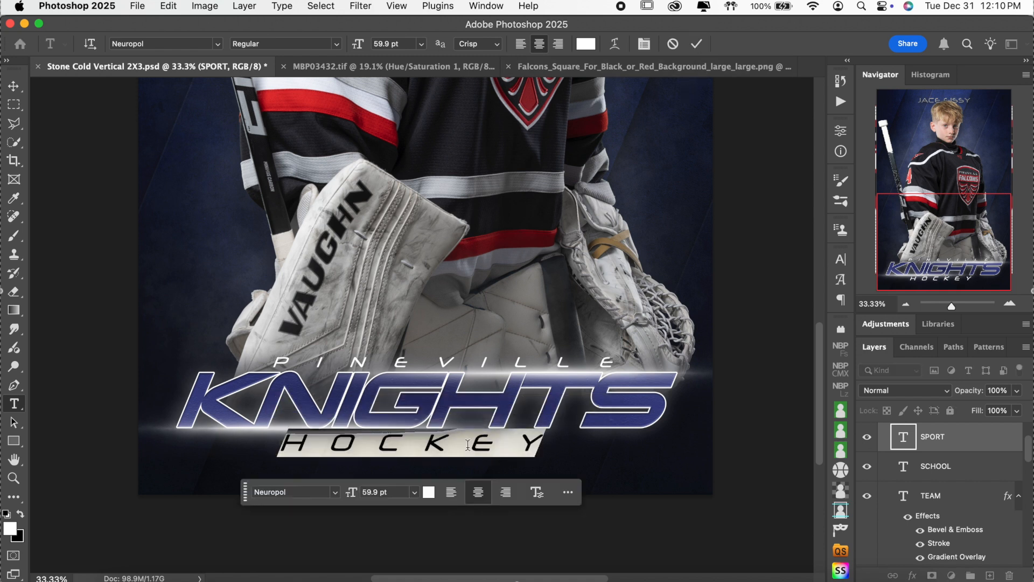
# Step: Raise HOCKEY's tracking from 960 to 1360 in the Character panel and commit
pyautogui.click(841, 259)
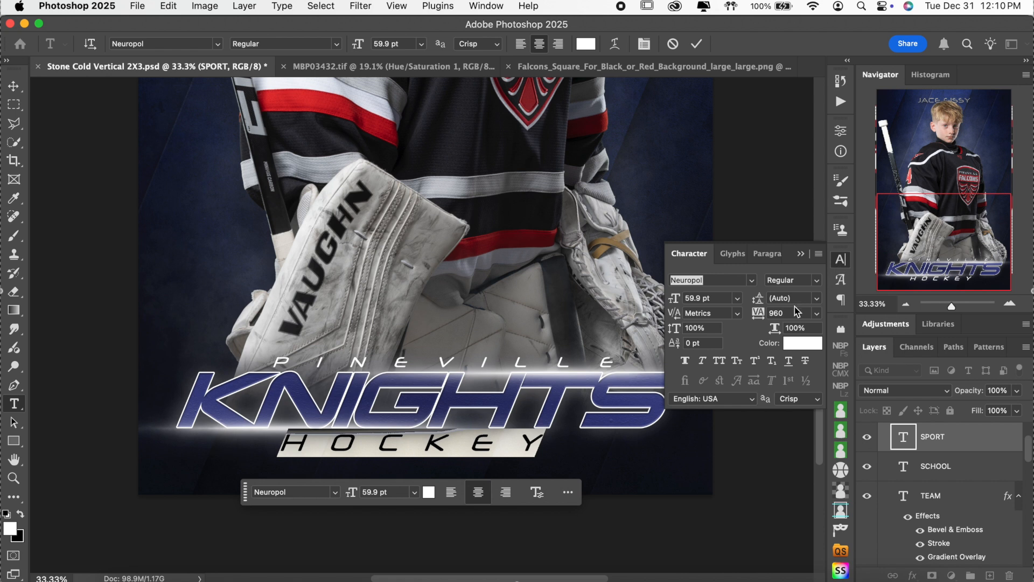
pyautogui.click(791, 313)
pyautogui.hotkey('shift', 'Up')
pyautogui.hotkey('shift', 'Up')
pyautogui.hotkey('shift', 'Up')
pyautogui.hotkey('shift', 'Up')
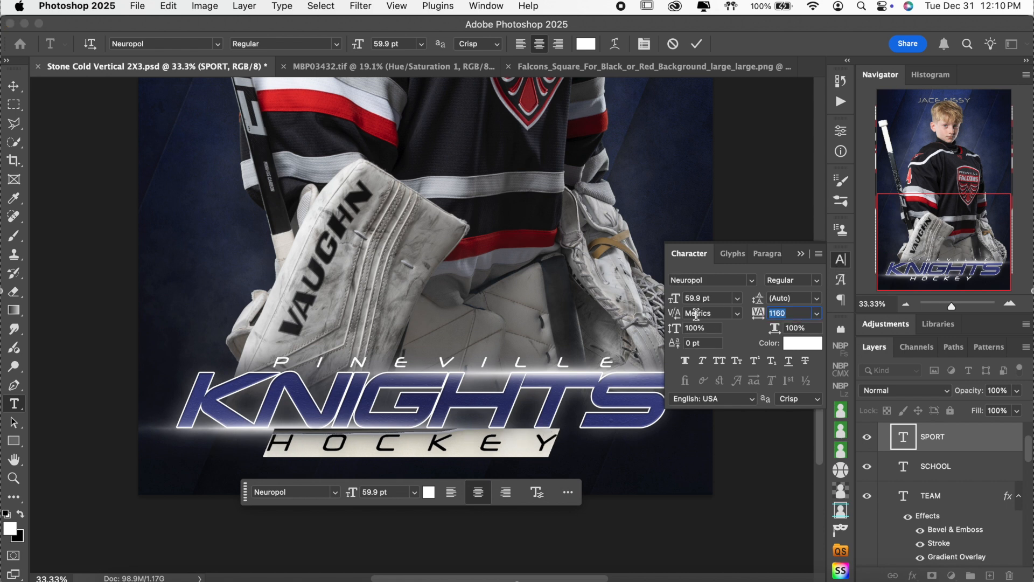
pyautogui.click(696, 44)
pyautogui.click(517, 401)
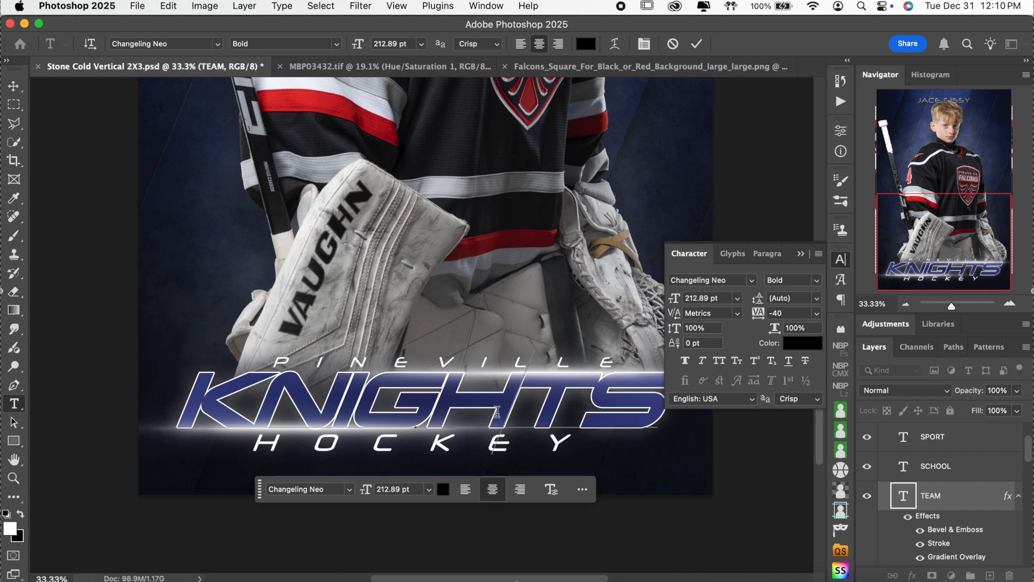
# Step: Replace KNIGHTS with FALCONS, commit the text, and close the Character panel
pyautogui.doubleClick(522, 418)
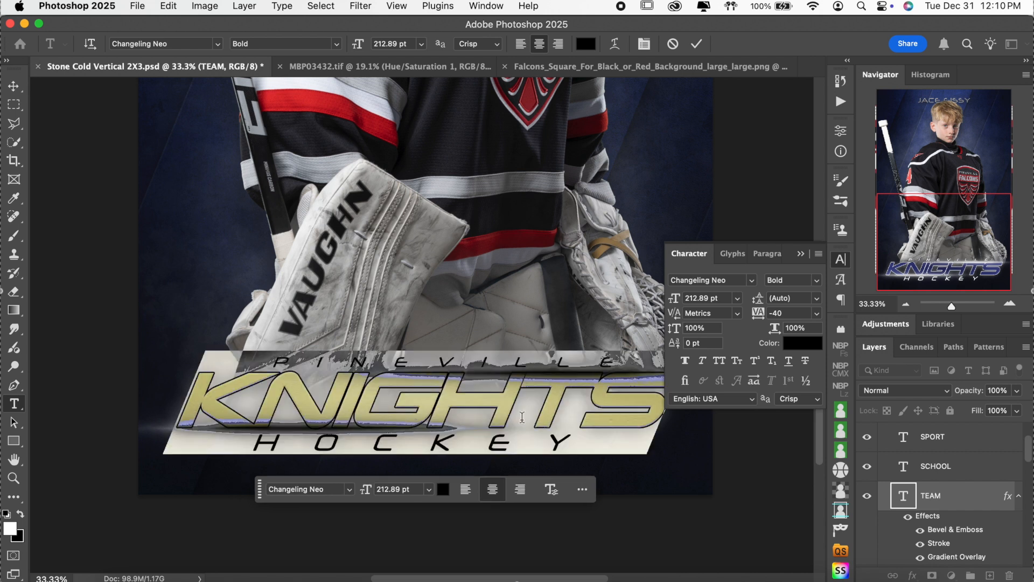
pyautogui.write('FALCO')
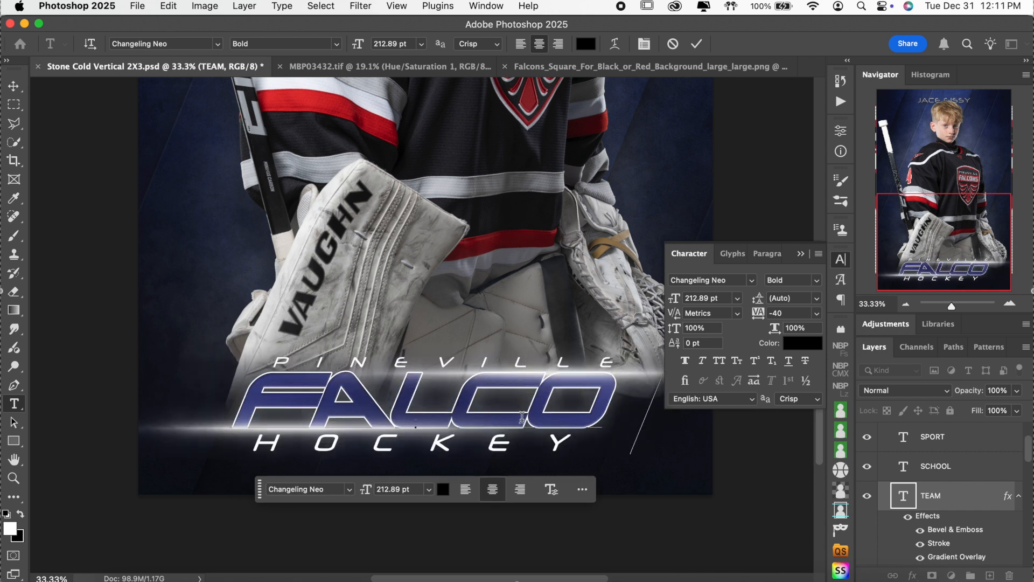
pyautogui.write('NS')
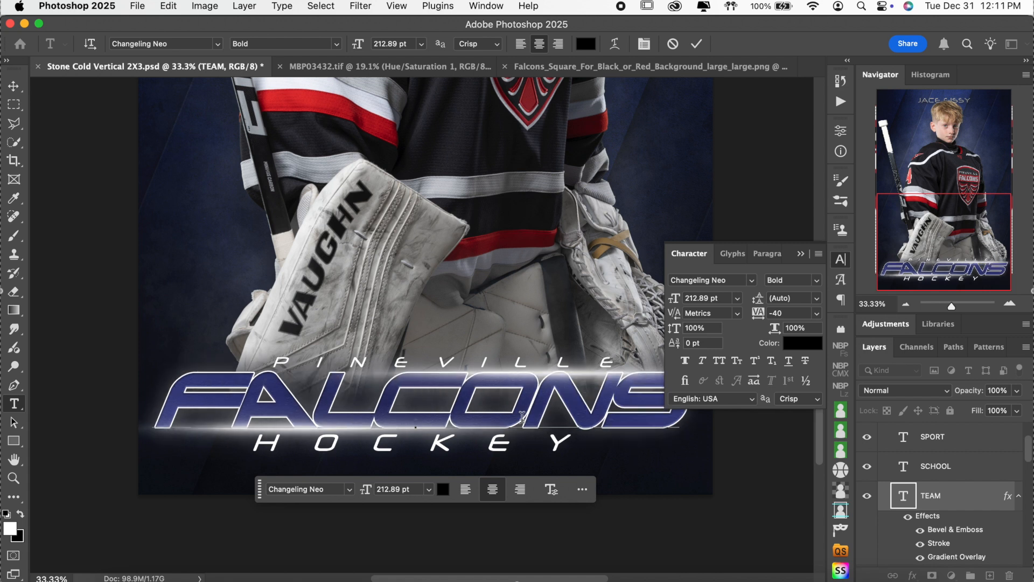
pyautogui.click(696, 43)
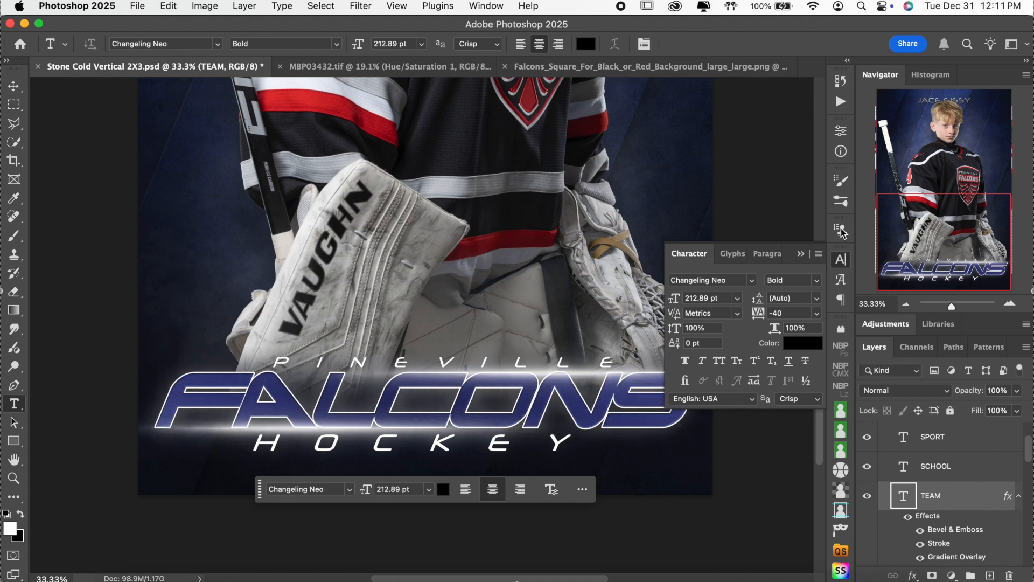
pyautogui.click(840, 259)
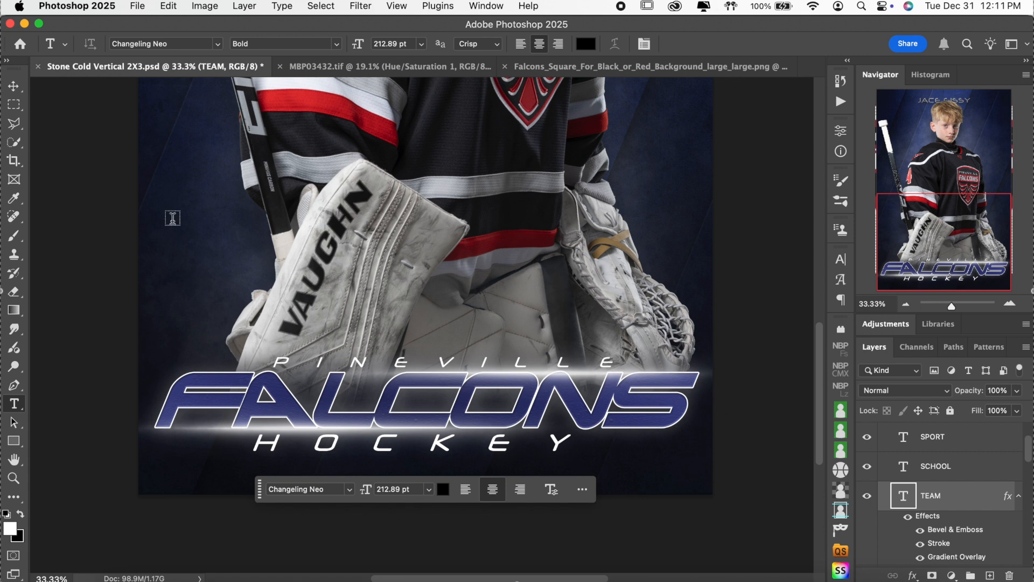
pyautogui.click(16, 90)
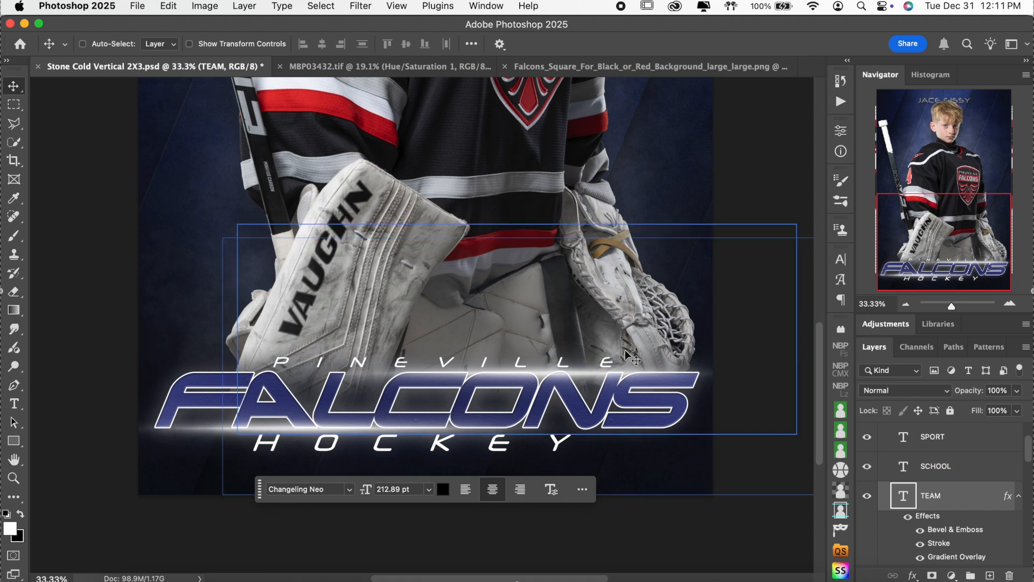
pyautogui.press('super+t')
pyautogui.moveTo(424, 351); pyautogui.dragTo(426, 351)
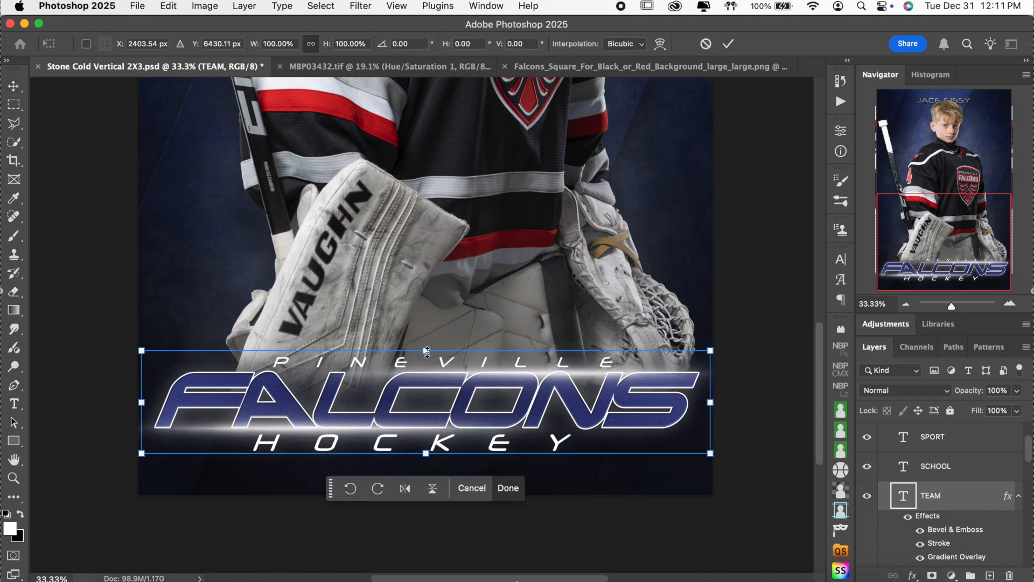
pyautogui.click(709, 46)
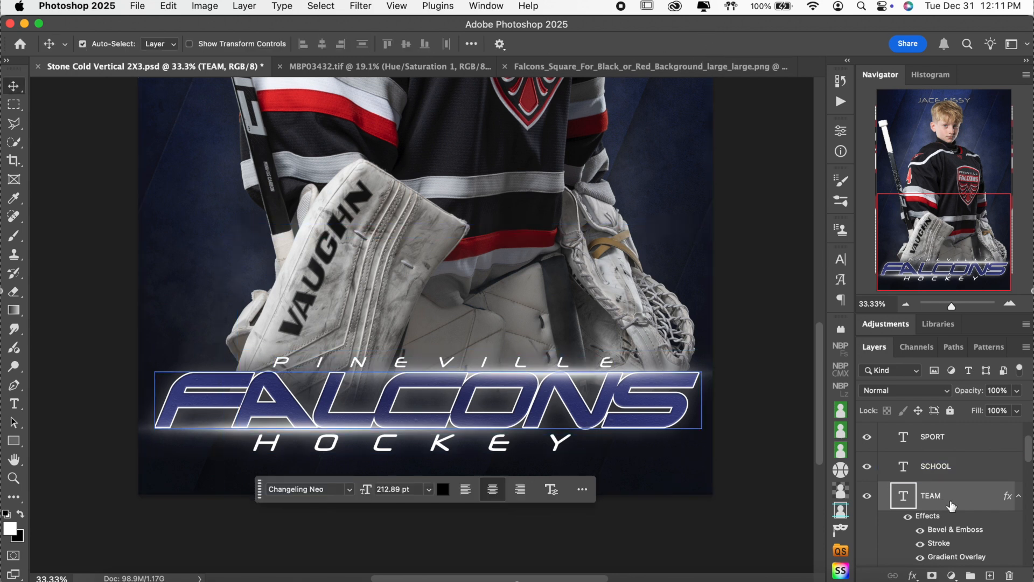
pyautogui.scroll(5, 951, 505)
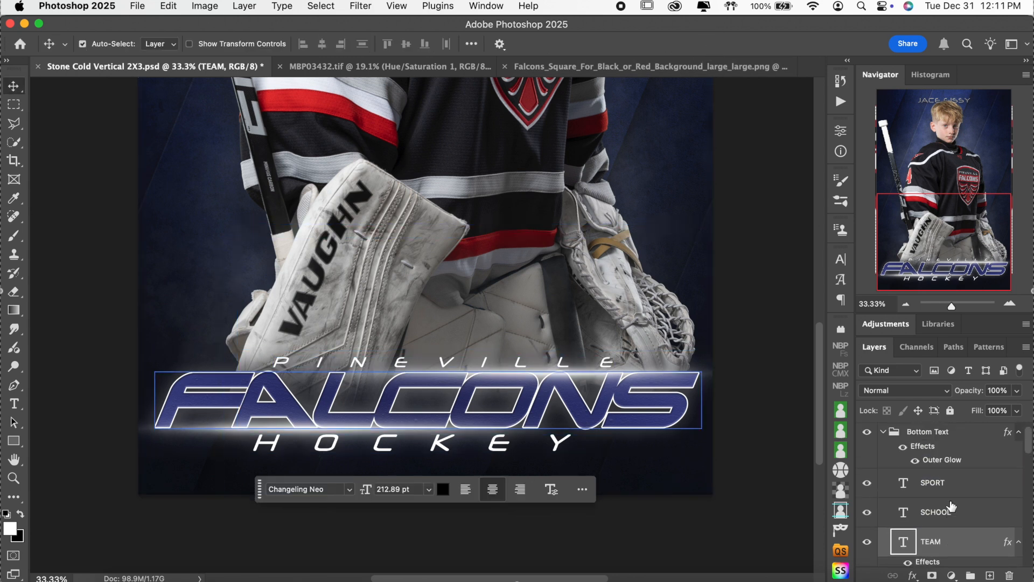
pyautogui.click(951, 503)
pyautogui.click(955, 484)
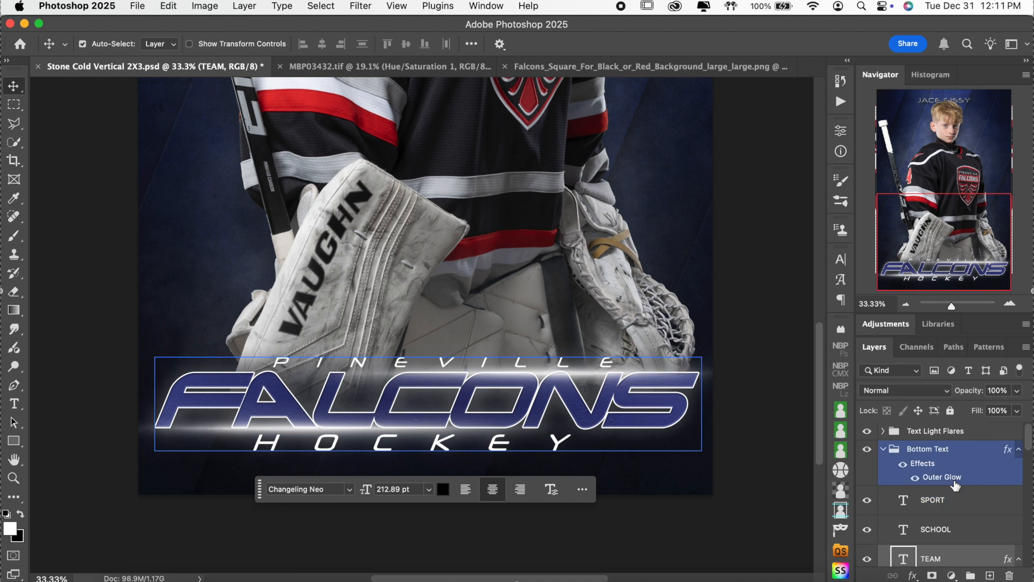
pyautogui.keyDown('super'); pyautogui.click(955, 485); pyautogui.keyUp('super')
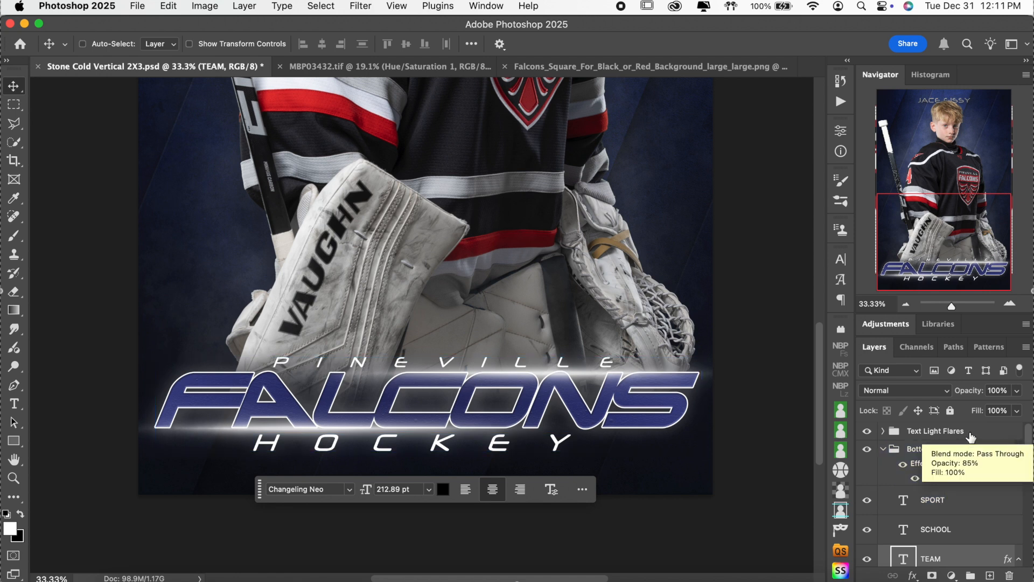
pyautogui.click(971, 436)
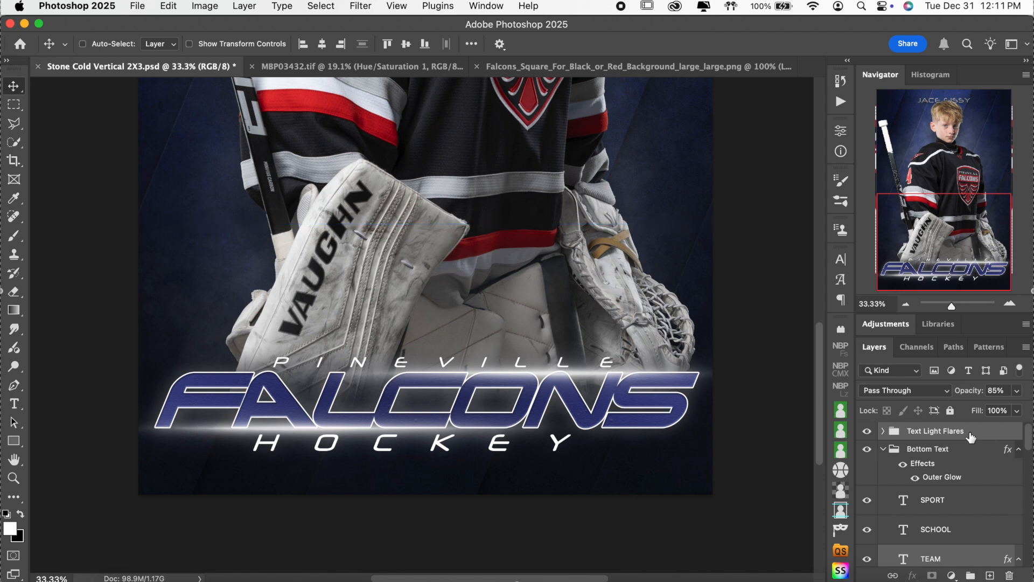
# Step: Shrink the title graphics slightly from the top, apply it, then undo that resize
pyautogui.press('super+t')
pyautogui.scroll(-3, 598, 345)
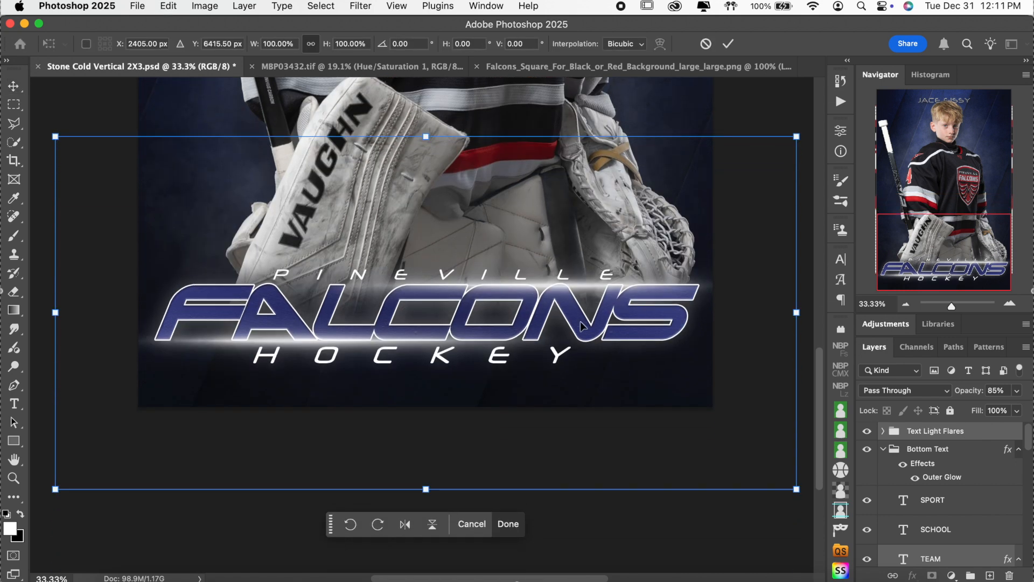
pyautogui.moveTo(425, 137); pyautogui.dragTo(426, 159)
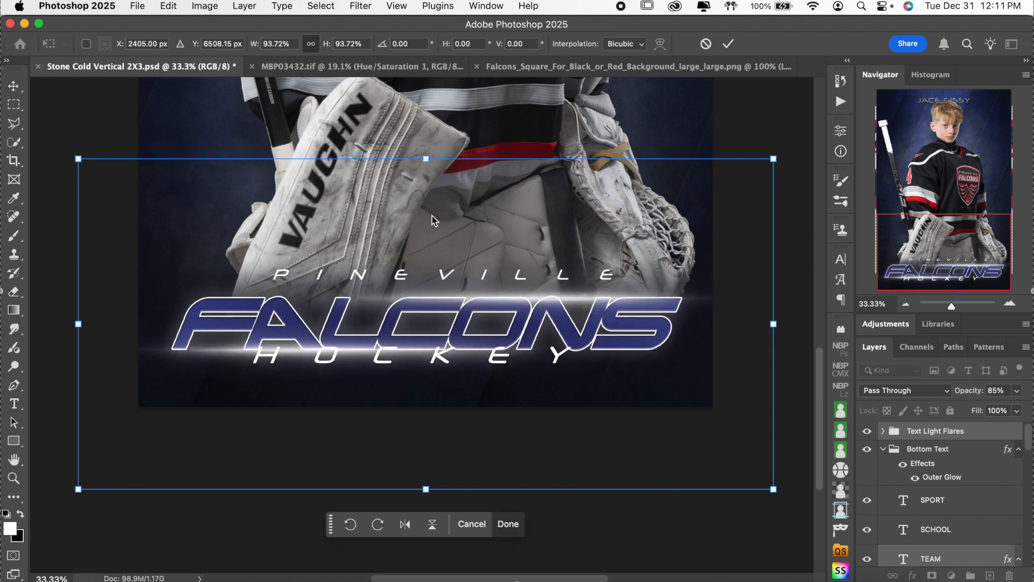
pyautogui.moveTo(456, 299); pyautogui.dragTo(457, 292)
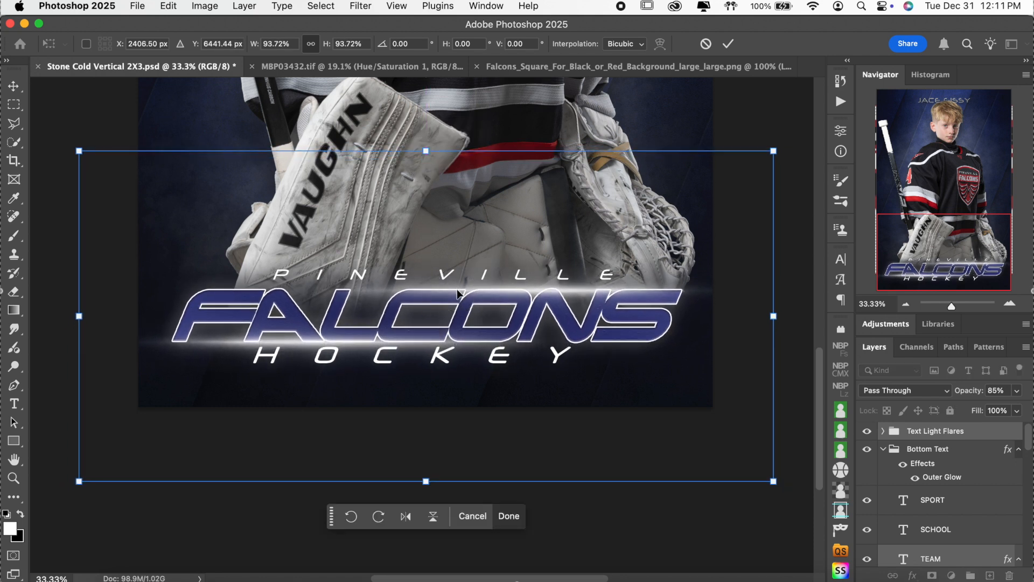
pyautogui.click(726, 44)
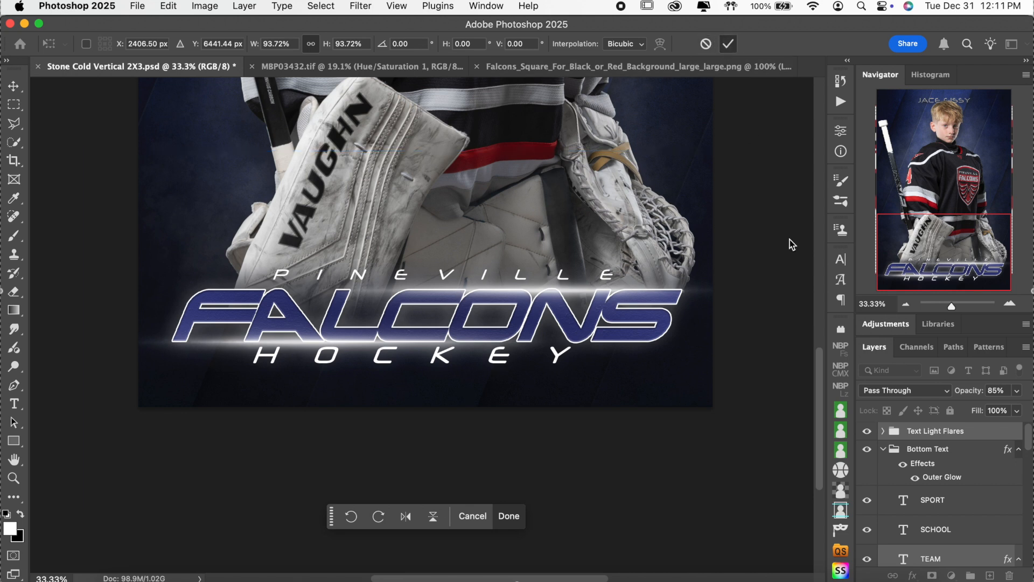
pyautogui.press('super+z')
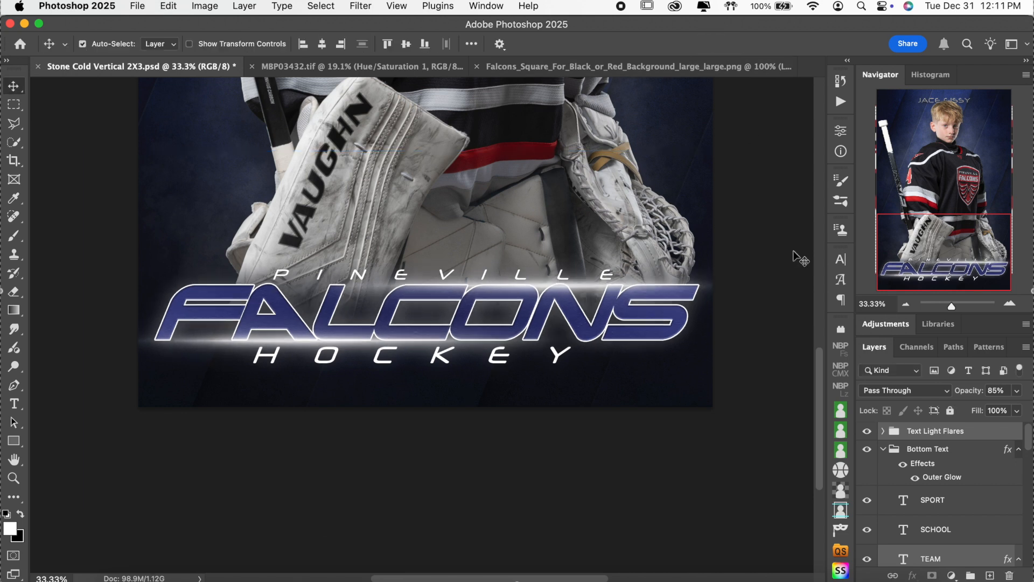
# Step: Scale the FALCONS TEAM text down slightly and apply the new size
pyautogui.click(964, 531)
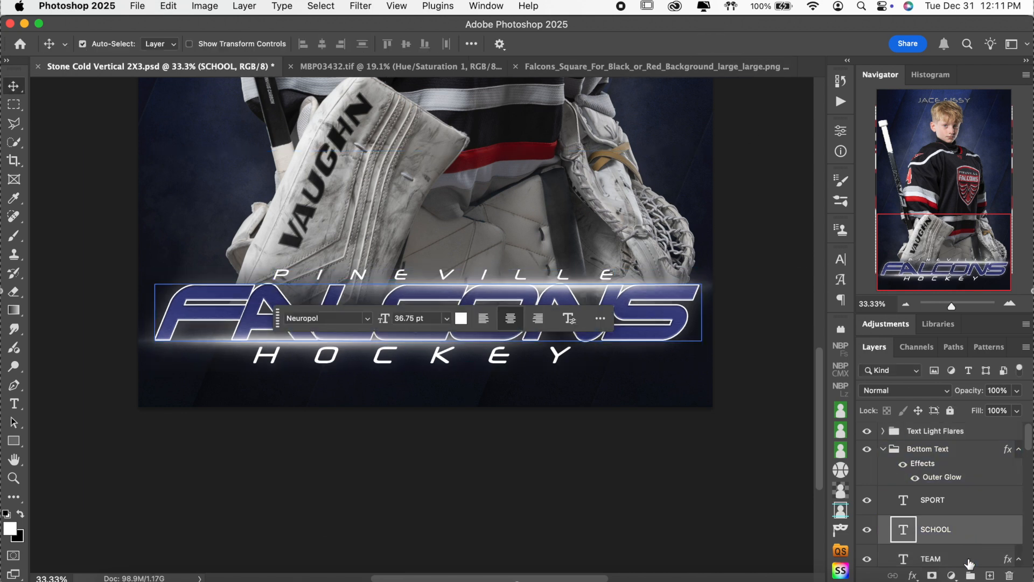
pyautogui.click(969, 562)
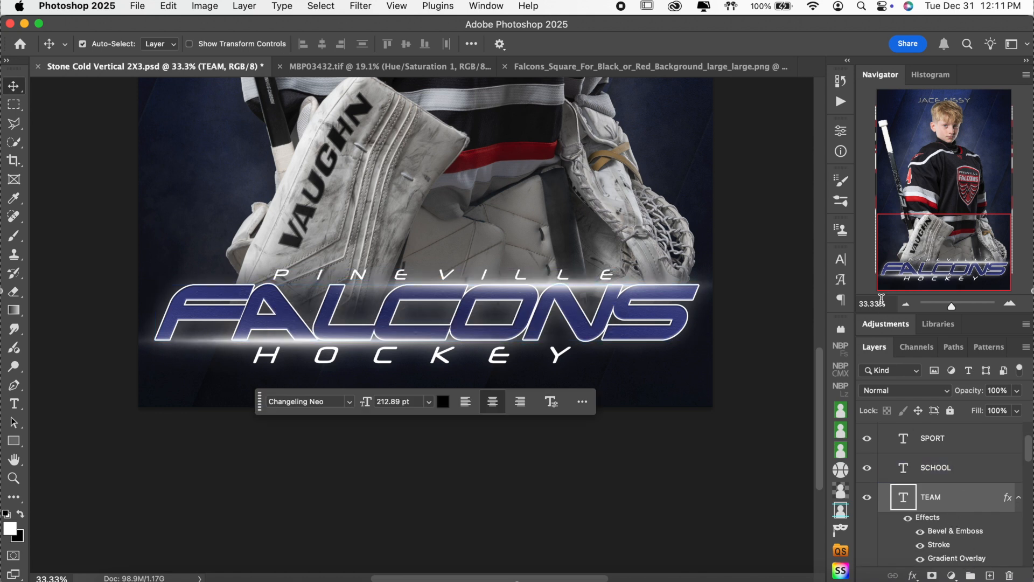
pyautogui.press('super+t')
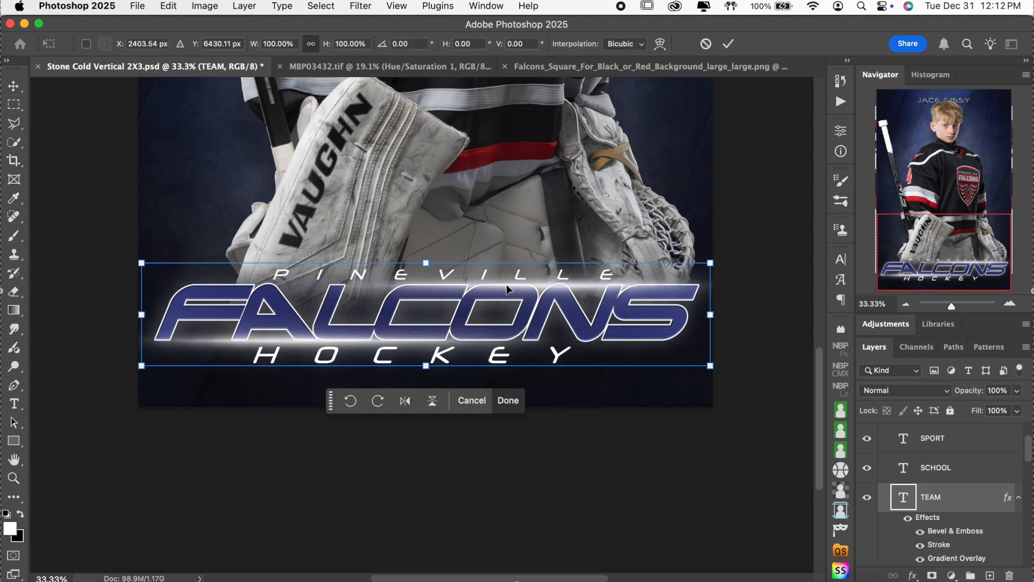
pyautogui.moveTo(428, 264); pyautogui.dragTo(428, 276)
pyautogui.press('Return')
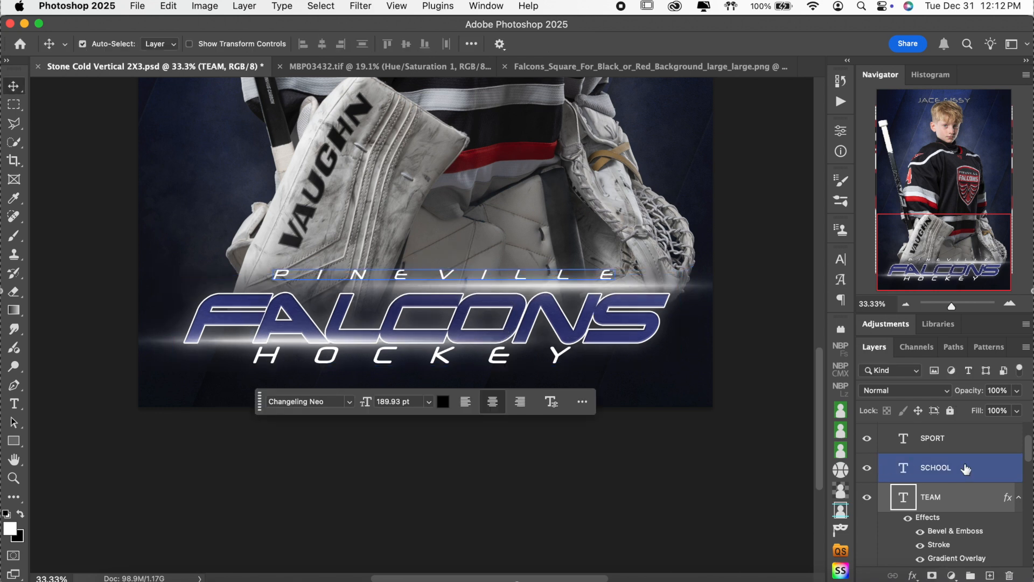
# Step: Nudge Light Flare Top down one step and Light Flare Bottom down two steps
pyautogui.scroll(3, 916, 463)
pyautogui.click(884, 449)
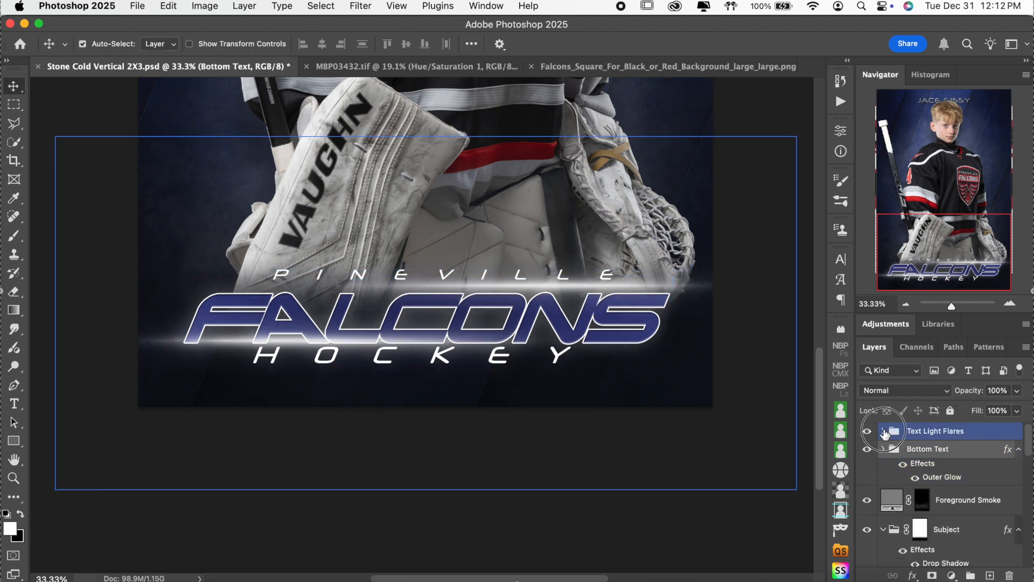
pyautogui.click(883, 430)
pyautogui.click(931, 454)
pyautogui.click(898, 457)
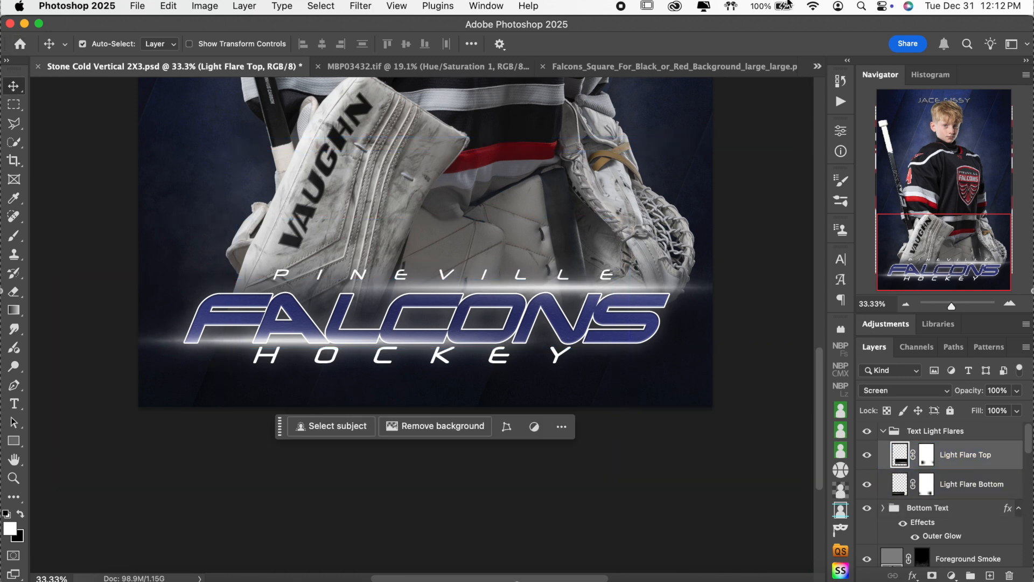
pyautogui.press('Down')
pyautogui.press('Down')
pyautogui.press('Down')
pyautogui.press('Down')
pyautogui.press('Down')
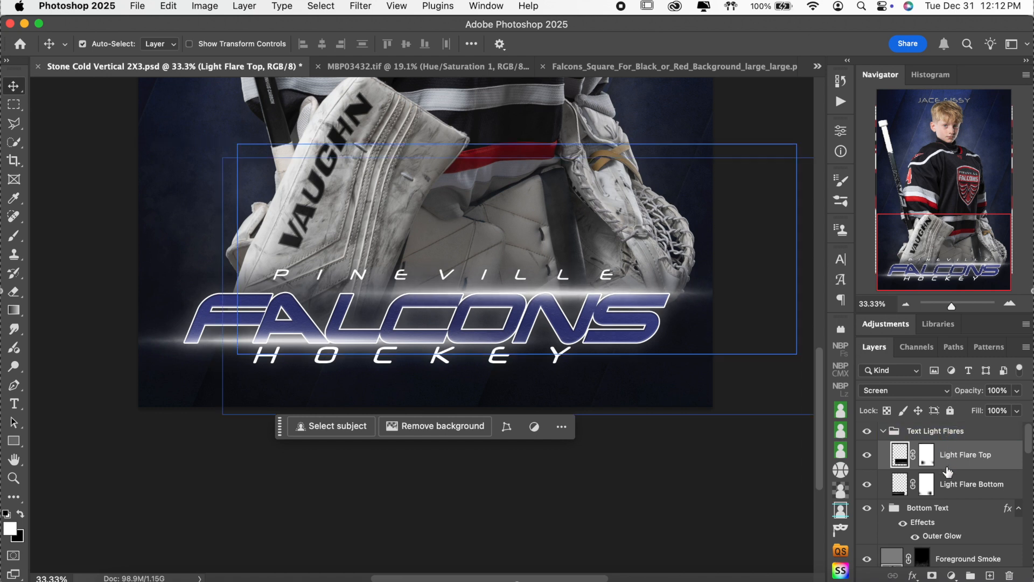
pyautogui.click(955, 487)
pyautogui.press('Down')
pyautogui.press('Down')
pyautogui.press('Down')
pyautogui.press('Down')
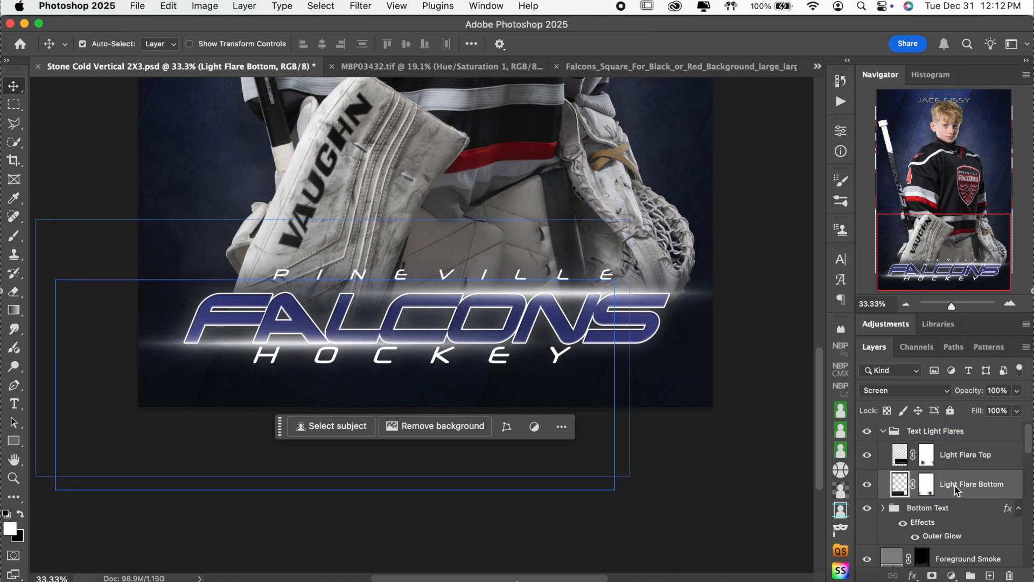
pyautogui.press('Down')
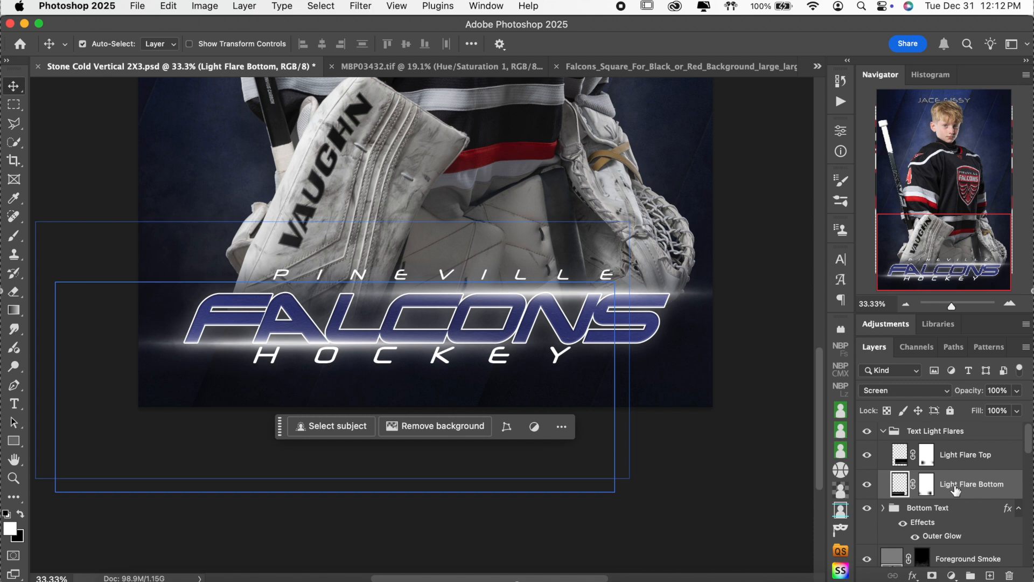
# Step: Nudge PINEVILLE down two steps toward FALCONS and HOCKEY down one step
pyautogui.click(924, 519)
pyautogui.click(894, 430)
pyautogui.click(883, 430)
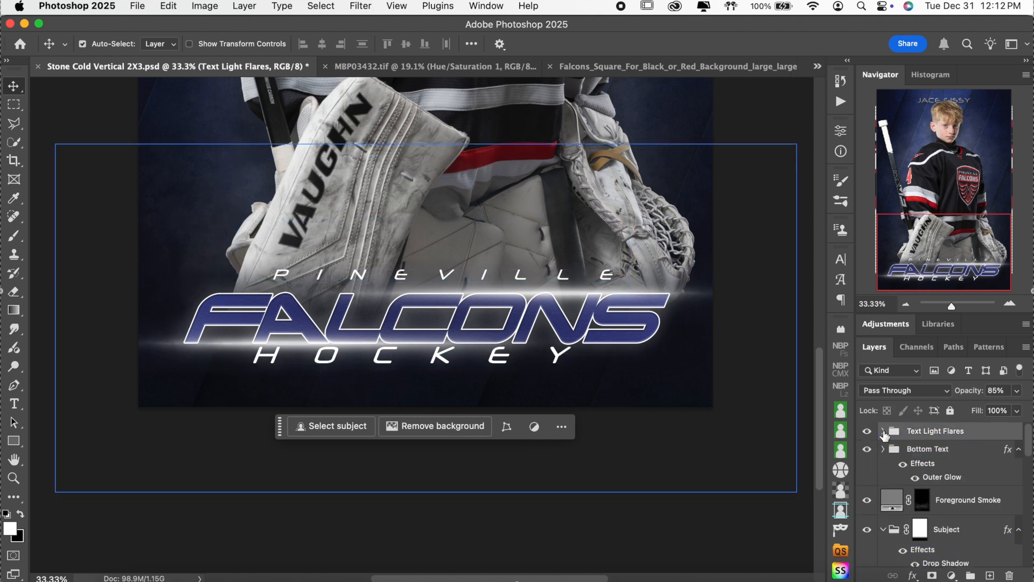
pyautogui.click(891, 448)
pyautogui.click(883, 449)
pyautogui.click(957, 499)
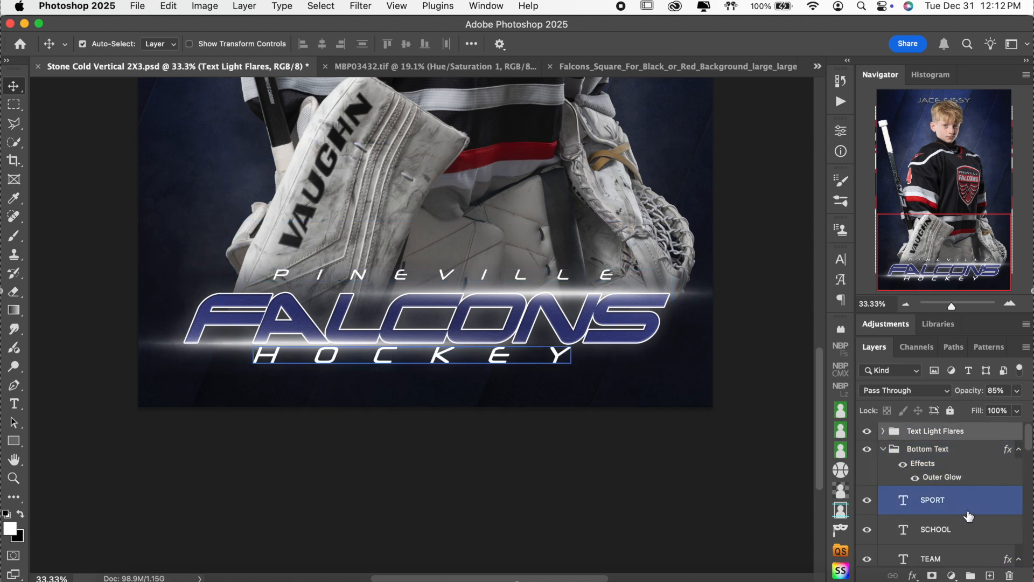
pyautogui.click(966, 521)
pyautogui.click(968, 509)
pyautogui.click(969, 560)
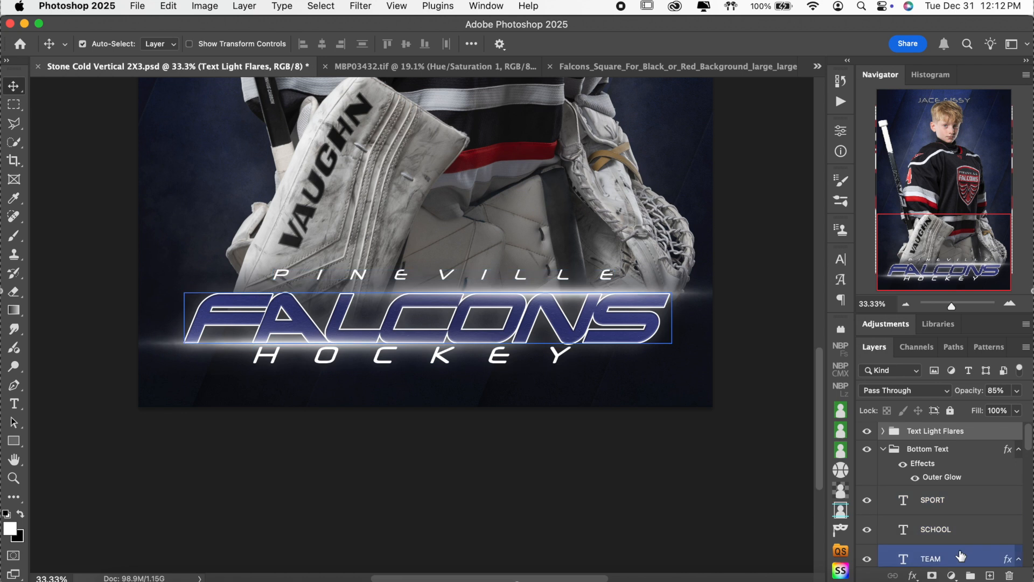
pyautogui.click(964, 532)
pyautogui.press('Down')
pyautogui.press('Down')
pyautogui.press('Down')
pyautogui.press('Down')
pyautogui.press('Down')
pyautogui.press('Down')
pyautogui.press('Down')
pyautogui.press('Down')
pyautogui.press('Down')
pyautogui.press('Down')
pyautogui.press('Down')
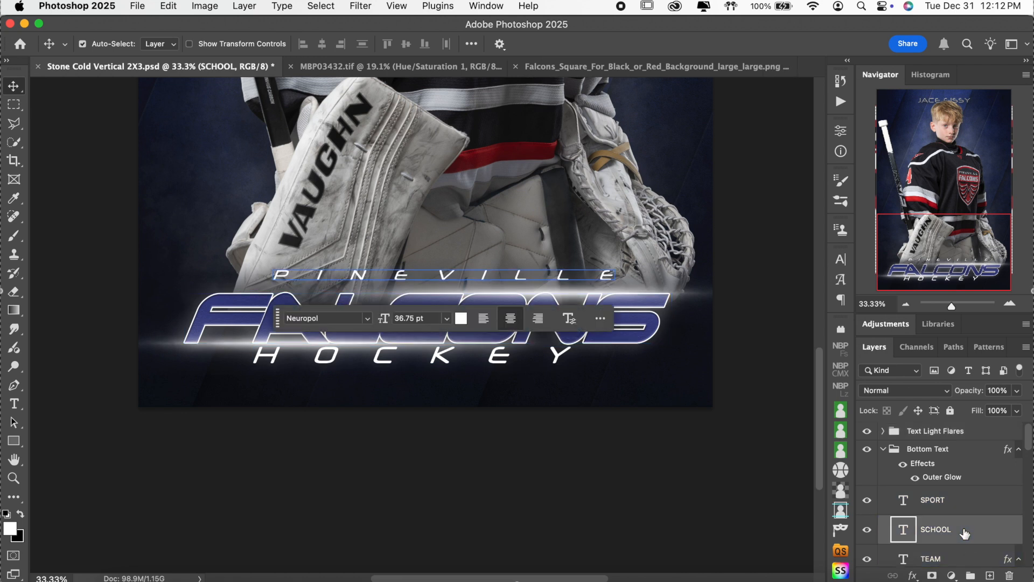
pyautogui.press('Down')
pyautogui.press('Down')
pyautogui.press('Down')
pyautogui.press('Down')
pyautogui.press('Down')
pyautogui.press('Down')
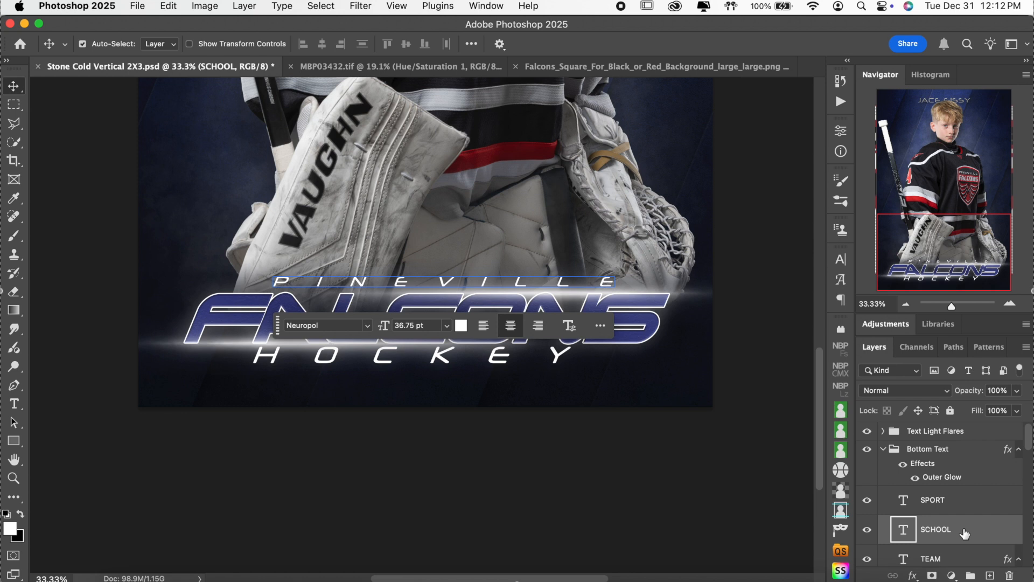
pyautogui.click(960, 506)
pyautogui.press('Down')
pyautogui.press('Down')
pyautogui.press('Down')
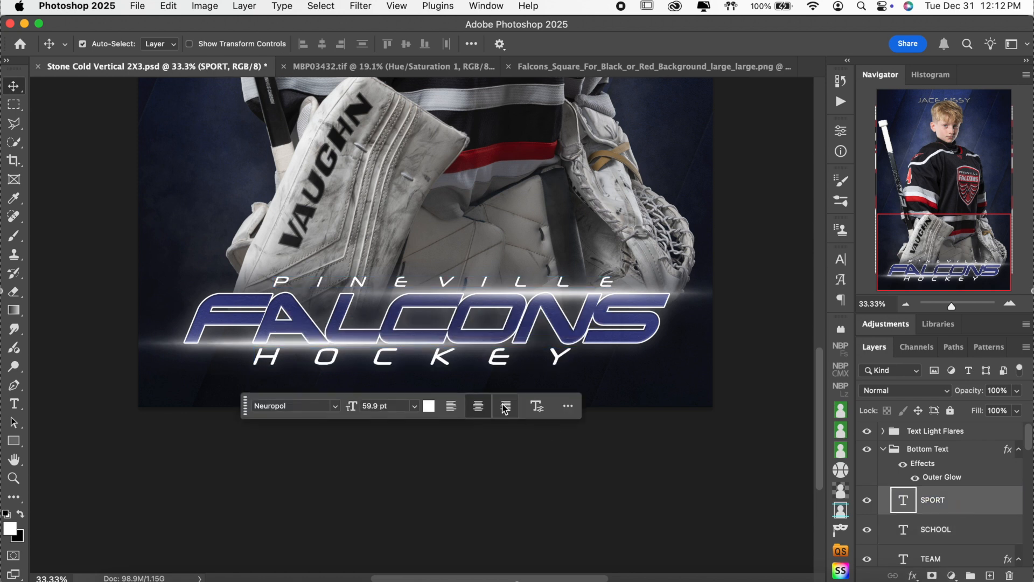
# Step: Select the SPORT, SCHOOL and TEAM layers and align their horizontal centers
pyautogui.scroll(-2, 983, 508)
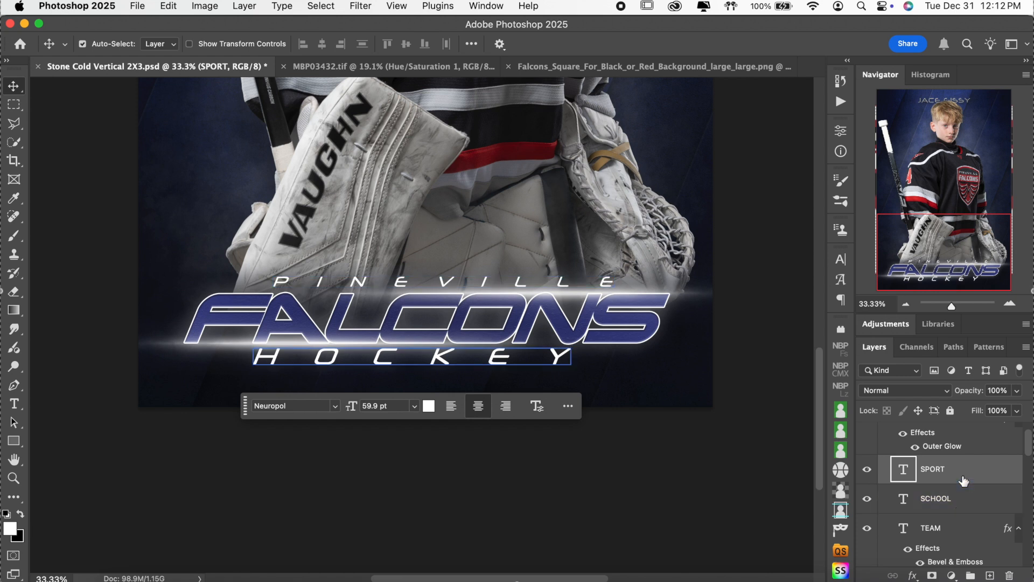
pyautogui.keyDown('super'); pyautogui.click(968, 508); pyautogui.keyUp('super')
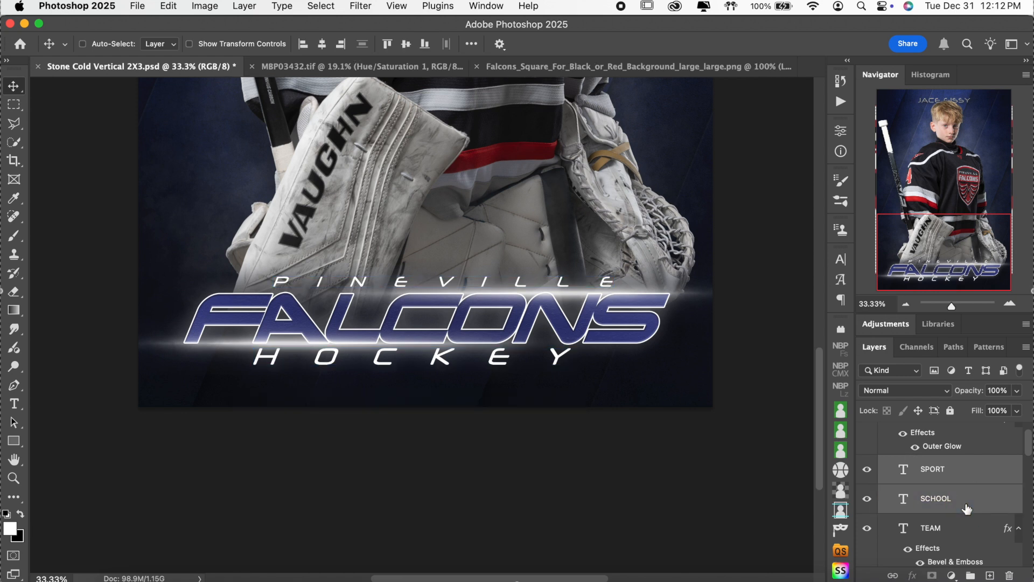
pyautogui.keyDown('super'); pyautogui.click(959, 533); pyautogui.keyUp('super')
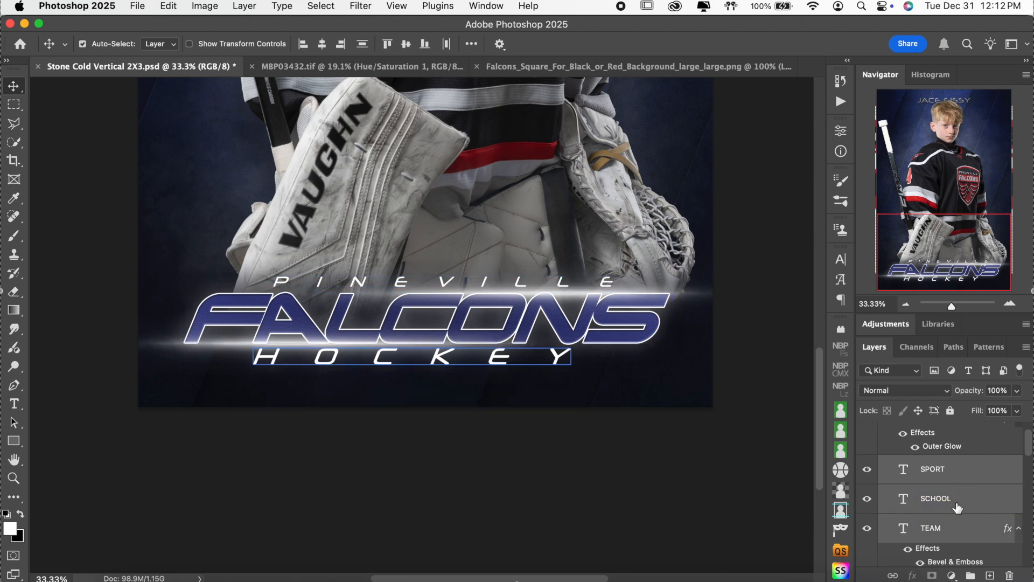
pyautogui.click(322, 45)
# Step: Zoom out to view more of the poster and select the TEAM layer
pyautogui.click(964, 452)
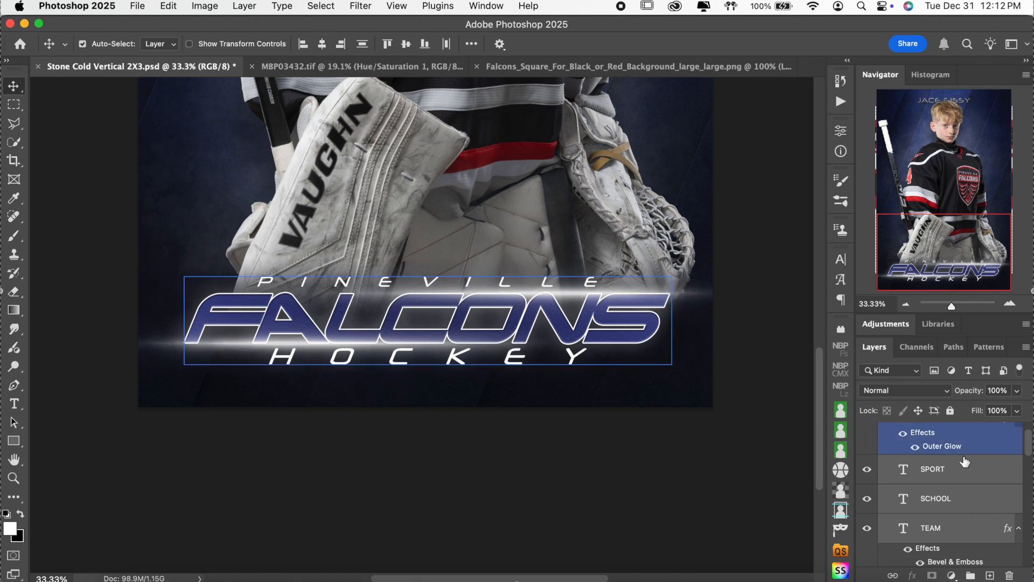
pyautogui.click(959, 468)
pyautogui.click(970, 506)
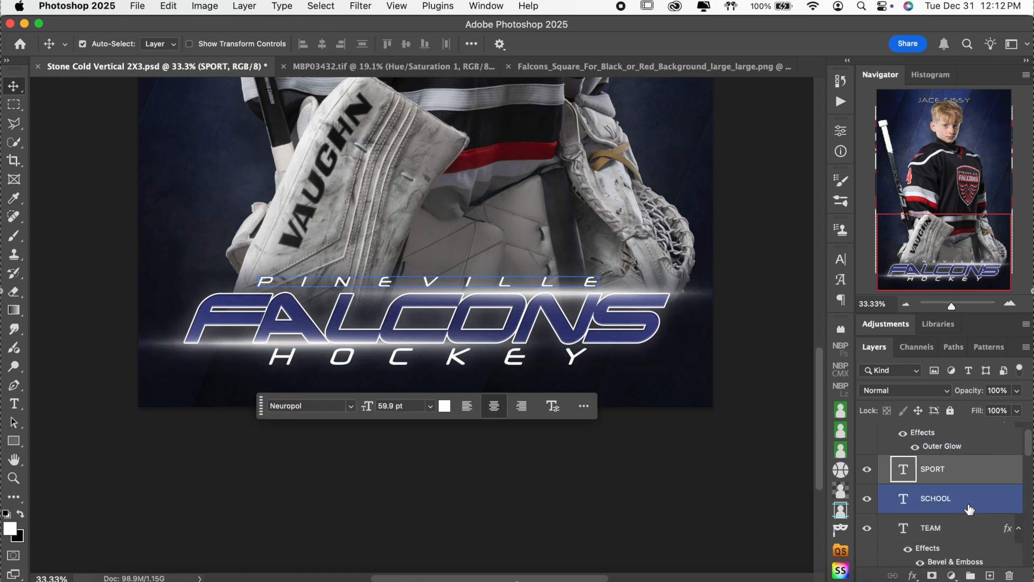
pyautogui.click(907, 305)
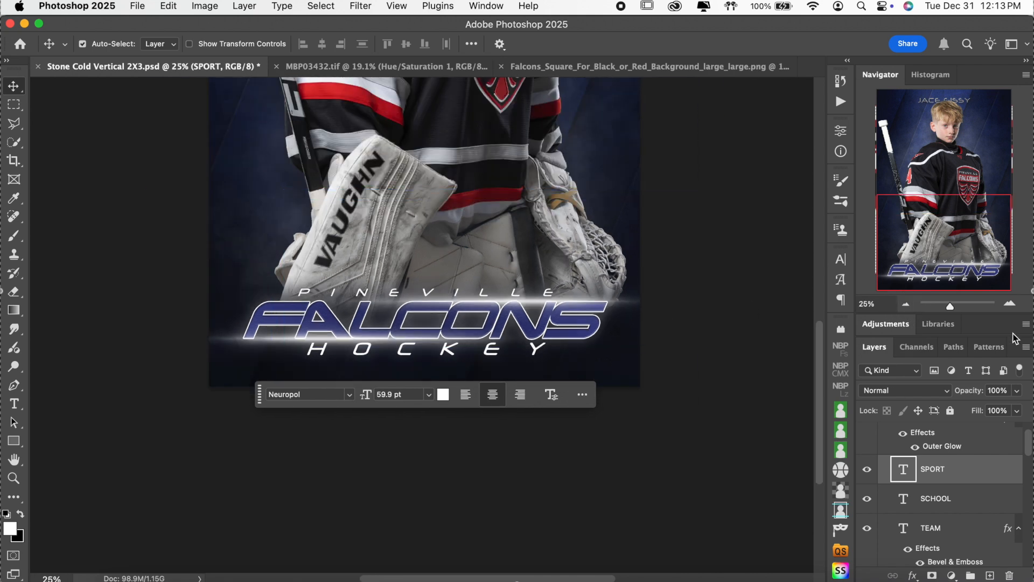
pyautogui.scroll(2, 960, 468)
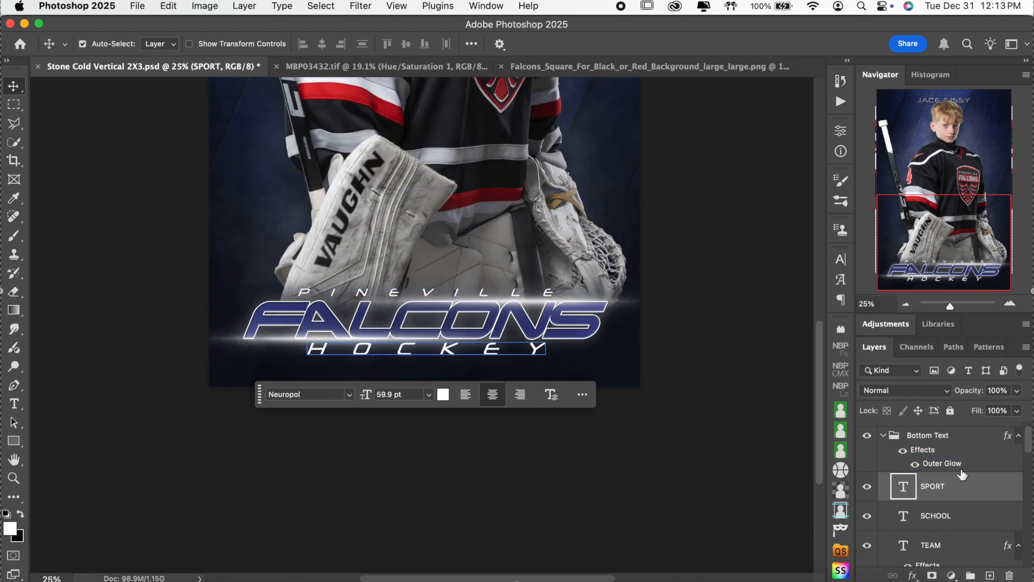
pyautogui.scroll(-3, 962, 474)
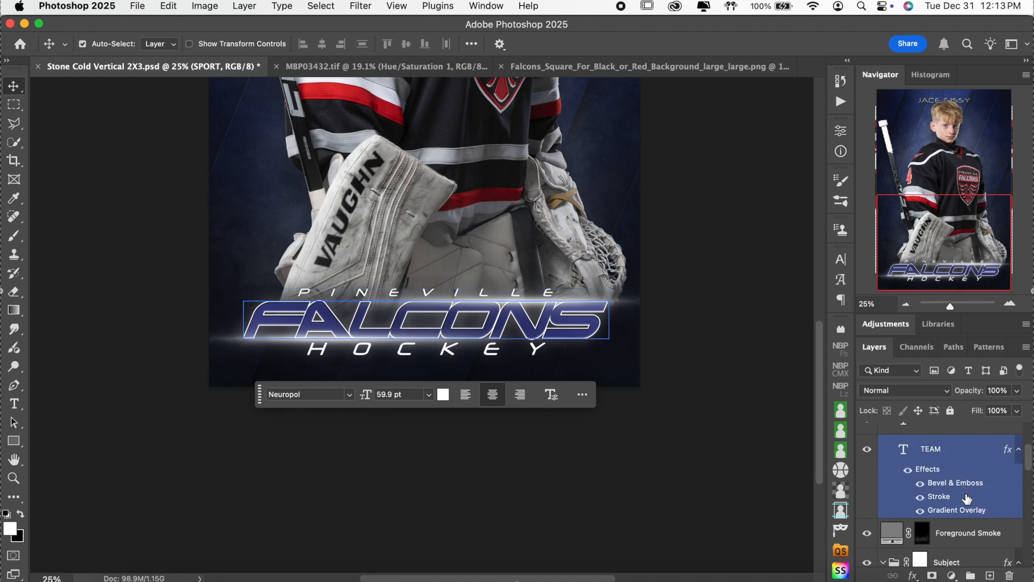
pyautogui.scroll(5, 759, 362)
pyautogui.hscroll(2, 759, 362)
pyautogui.click(986, 474)
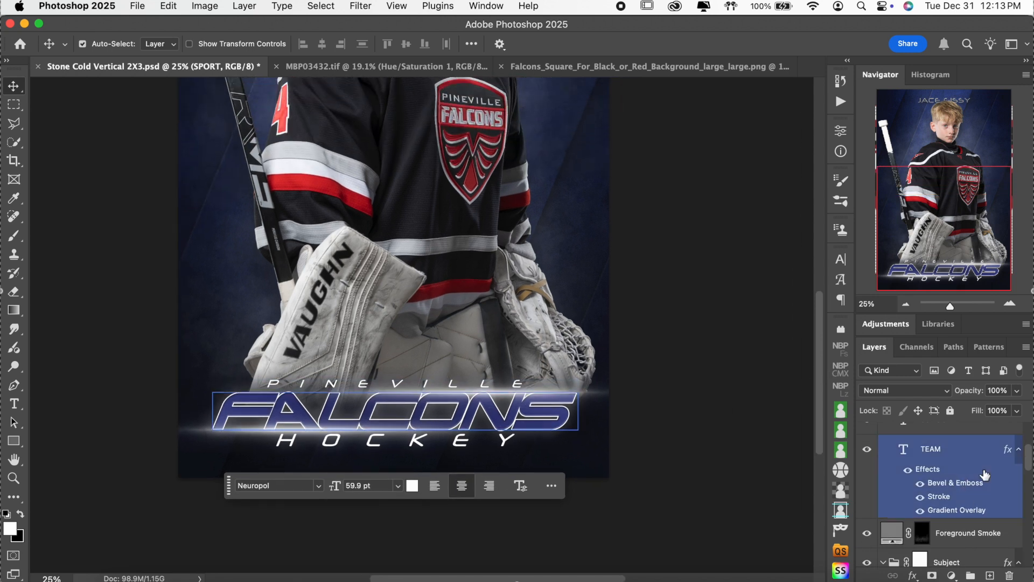
# Step: Set the FALCONS gradient's left stop to a slightly brightened red sampled from the jersey stripe
pyautogui.doubleClick(958, 511)
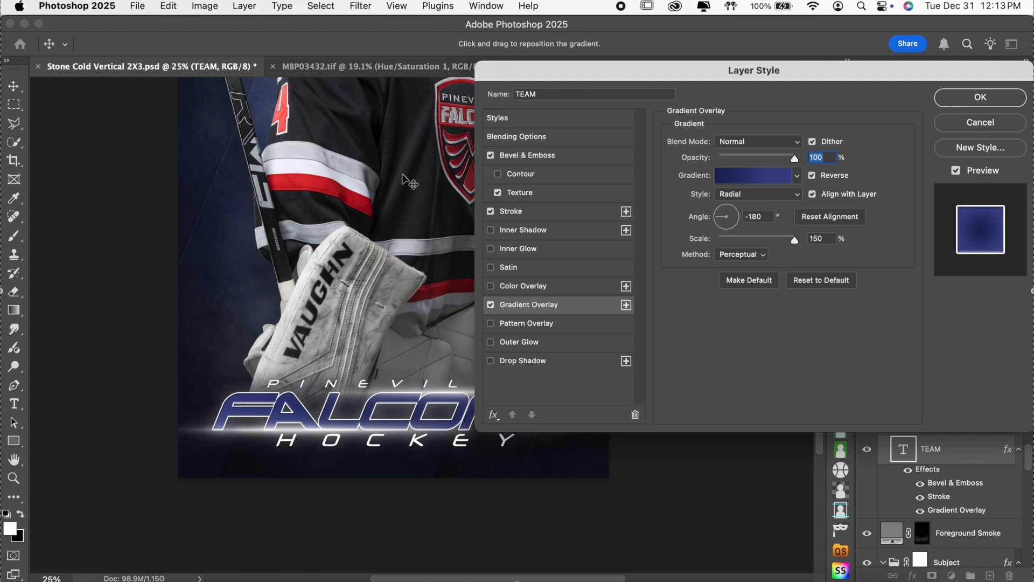
pyautogui.scroll(4, 412, 182)
pyautogui.hscroll(4, 412, 182)
pyautogui.click(768, 183)
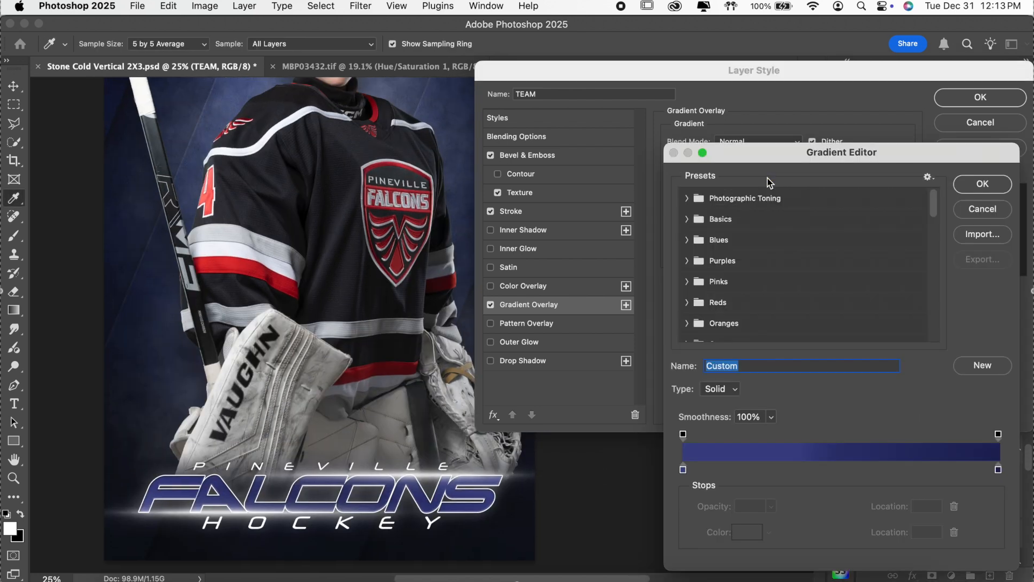
pyautogui.click(683, 469)
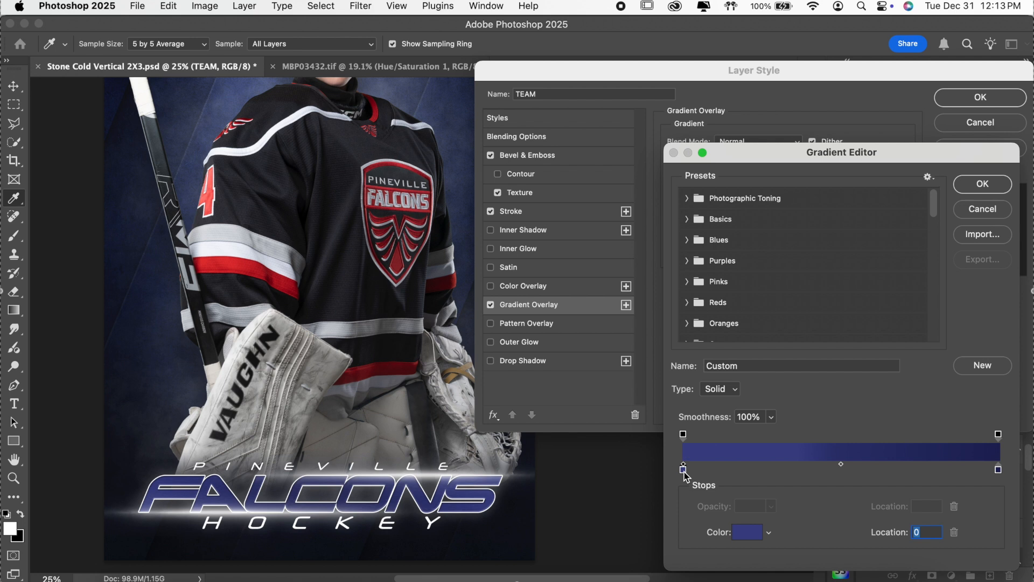
pyautogui.doubleClick(683, 469)
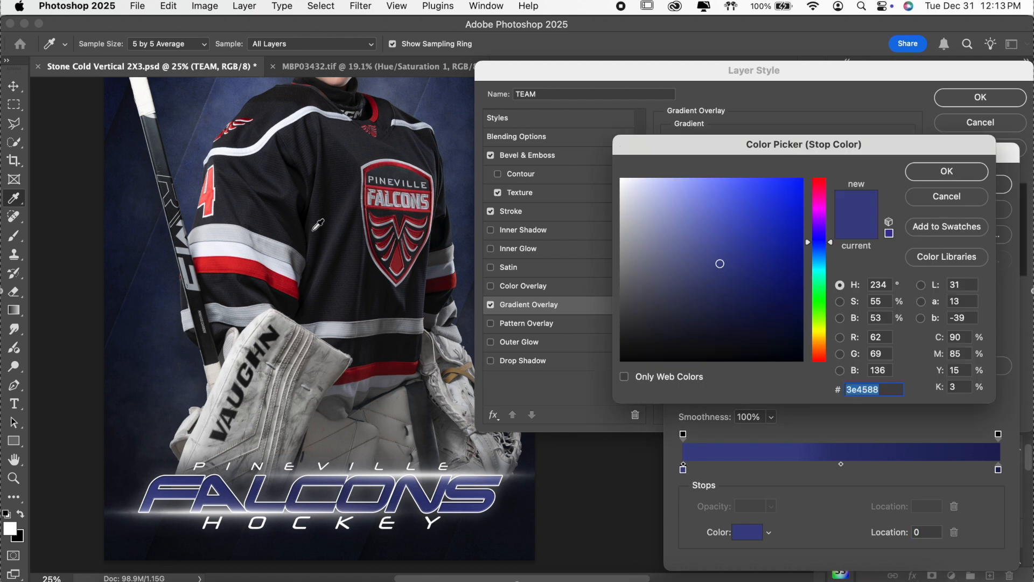
pyautogui.click(229, 263)
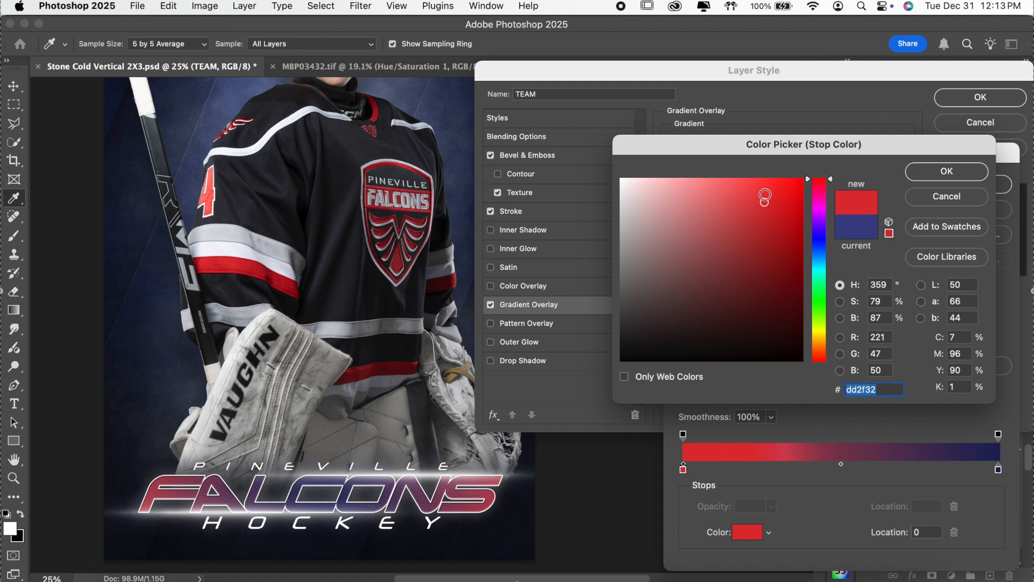
pyautogui.click(765, 186)
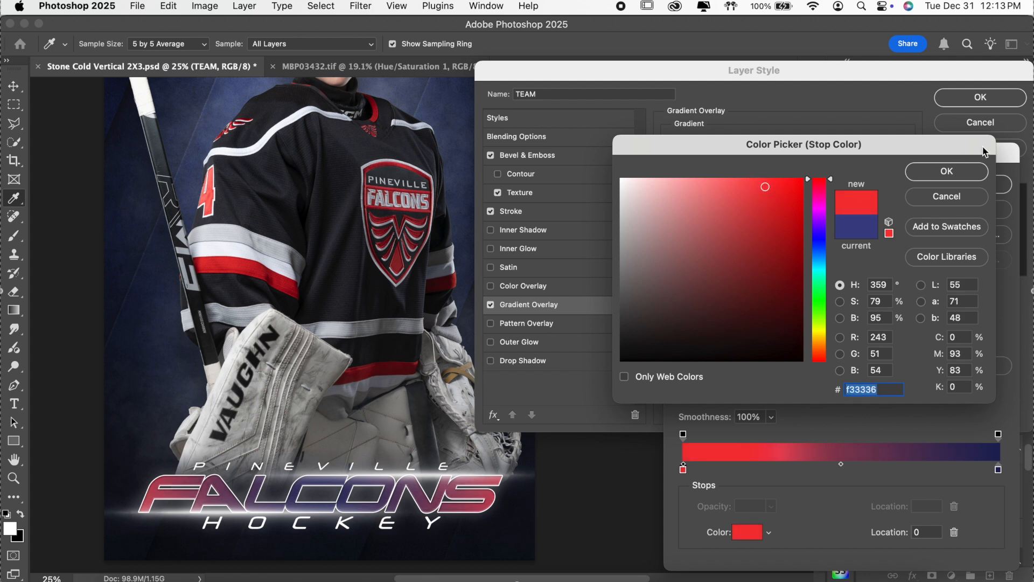
pyautogui.click(962, 172)
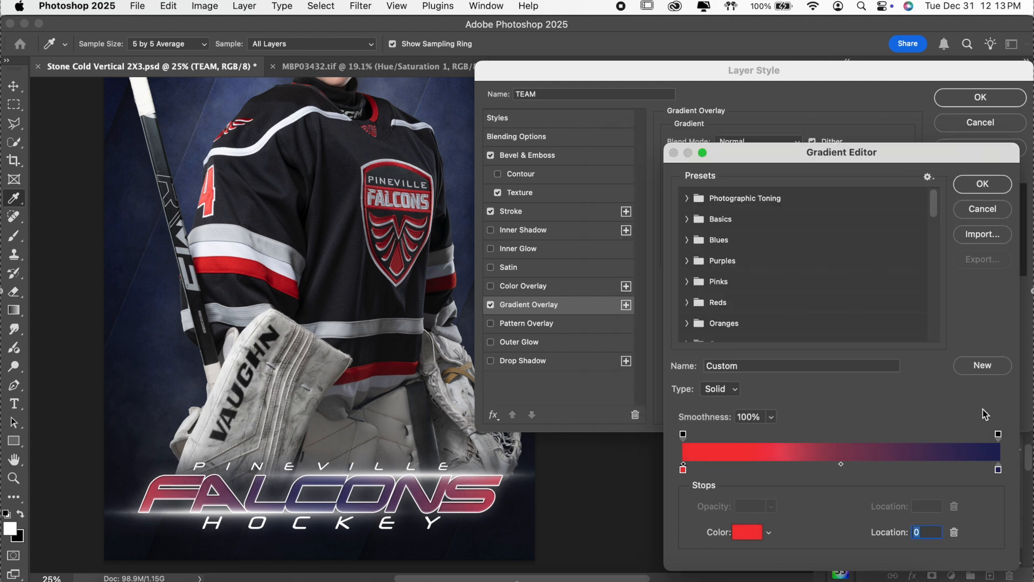
# Step: Change the gradient's navy right stop to dark red 951d20
pyautogui.doubleClick(997, 470)
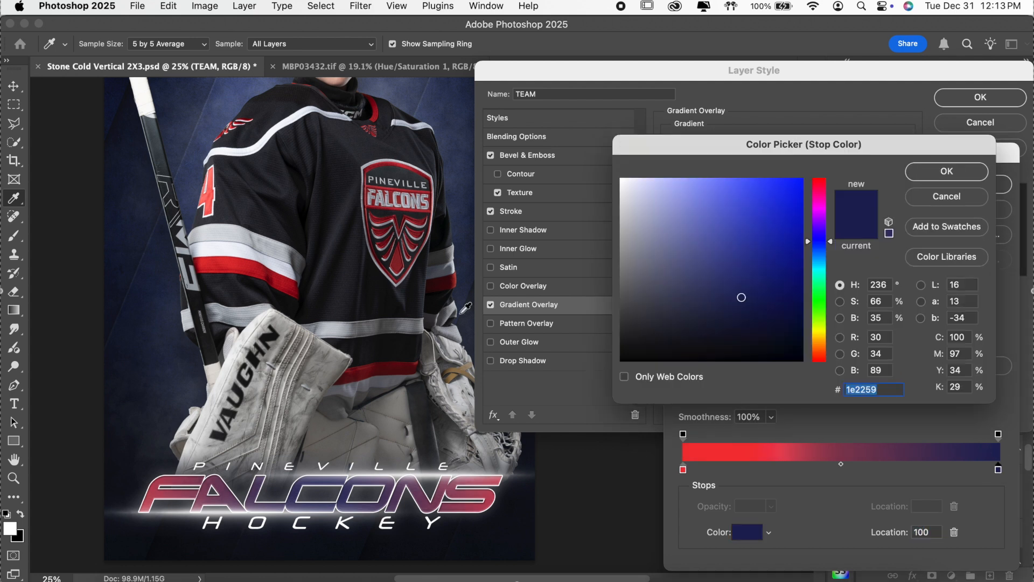
pyautogui.click(238, 262)
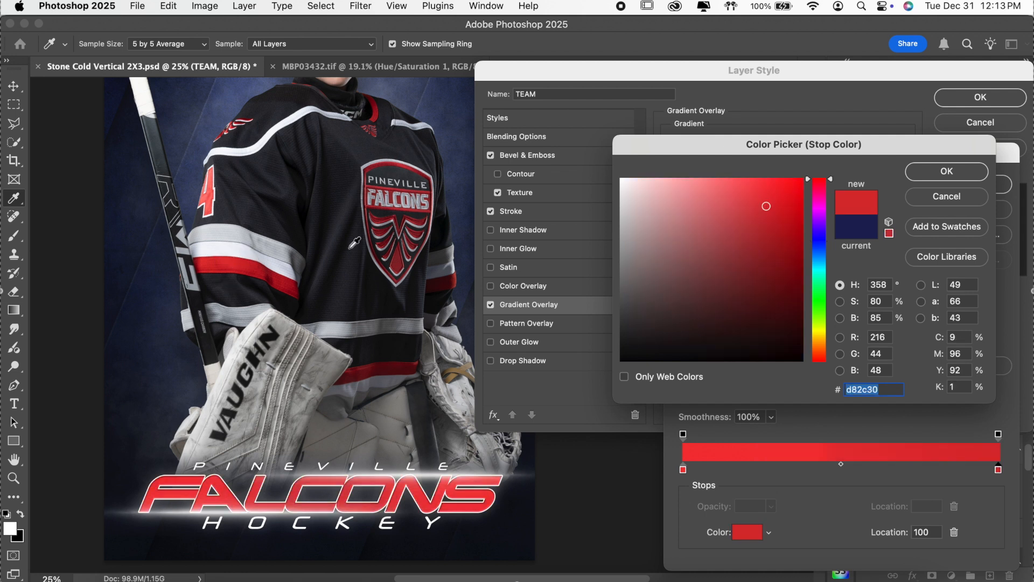
pyautogui.moveTo(766, 240); pyautogui.dragTo(768, 253)
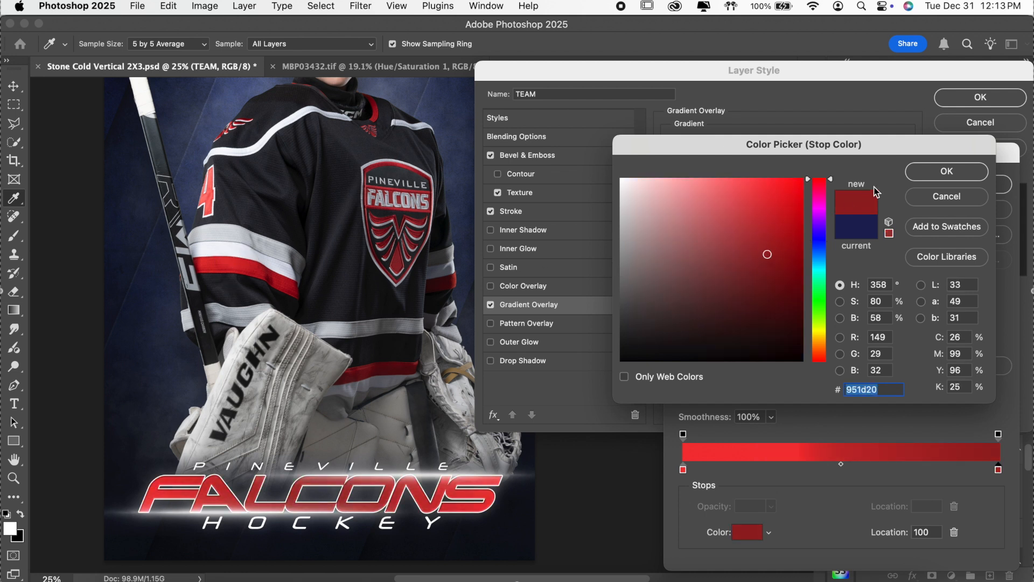
pyautogui.click(923, 172)
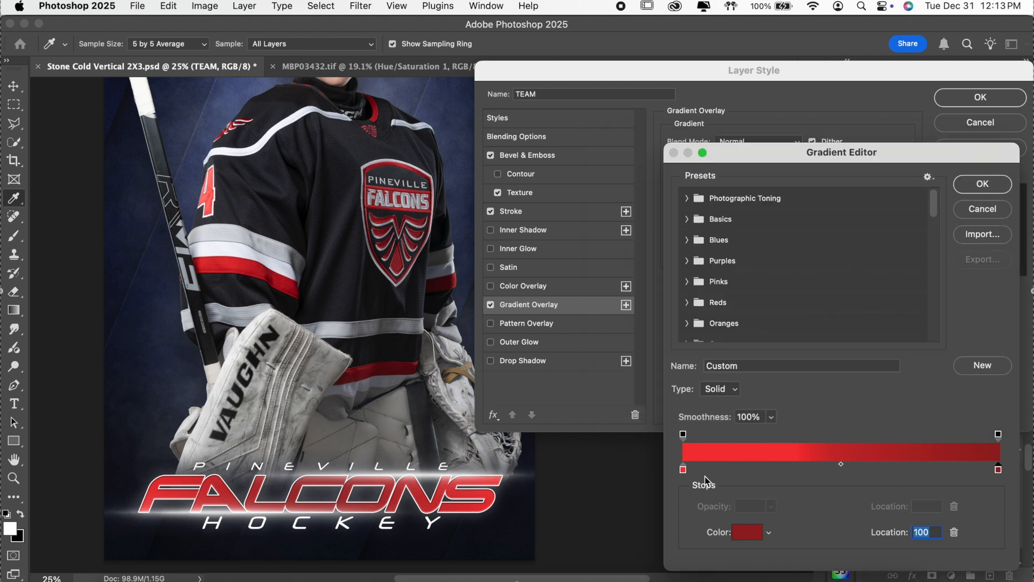
# Step: Darken the left stop slightly to d32b2e and apply the Gradient Overlay
pyautogui.doubleClick(683, 470)
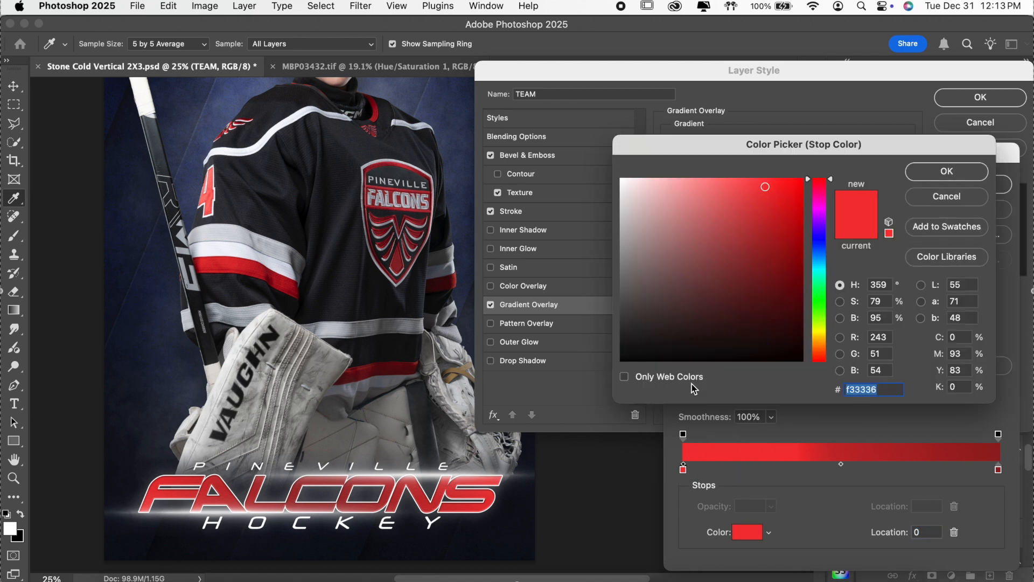
pyautogui.click(765, 209)
pyautogui.click(977, 172)
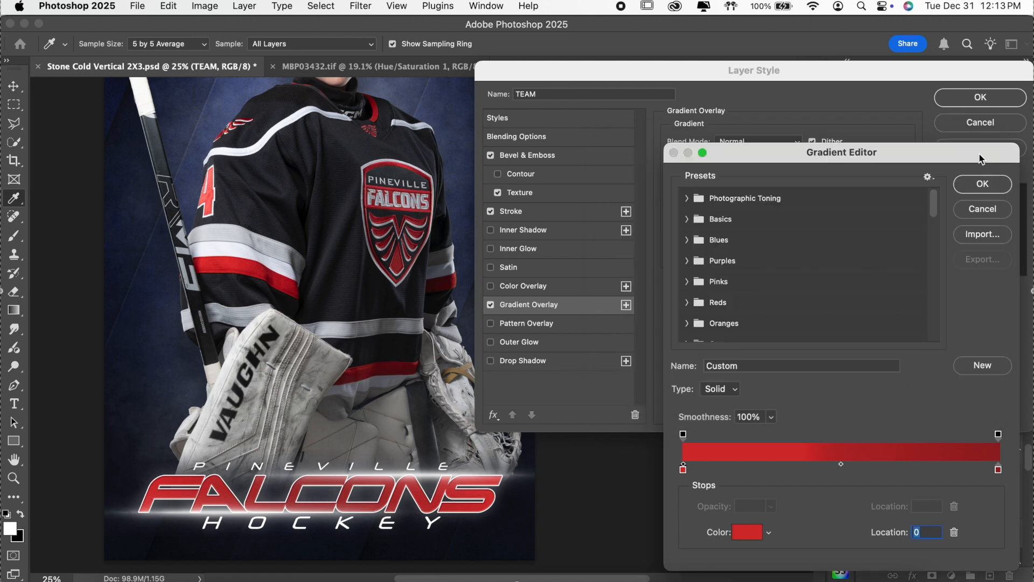
pyautogui.click(982, 183)
pyautogui.click(980, 97)
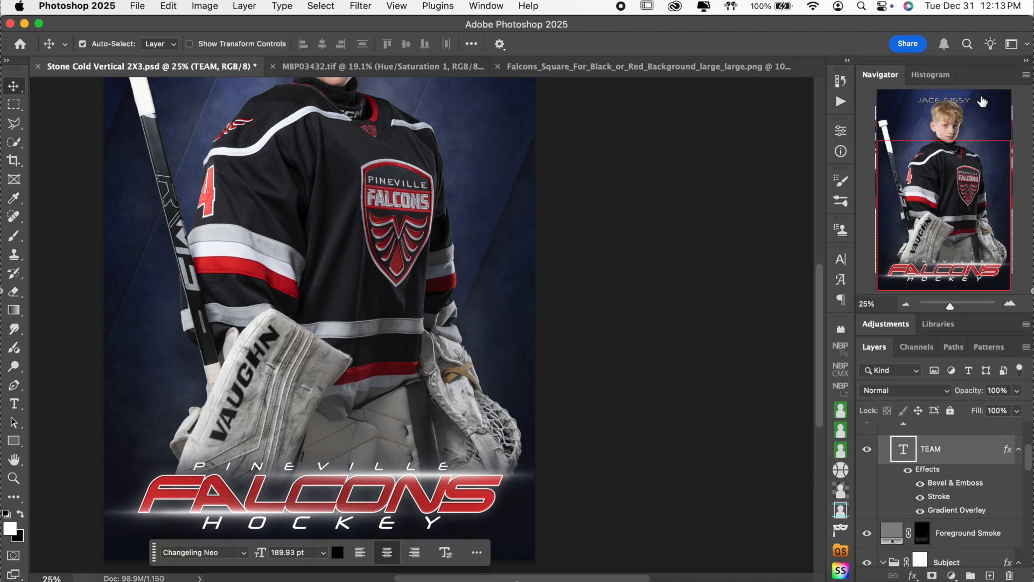
# Step: Recolor the Background Color fill layer from navy to dark grey 1e1e1e
pyautogui.scroll(5, 584, 253)
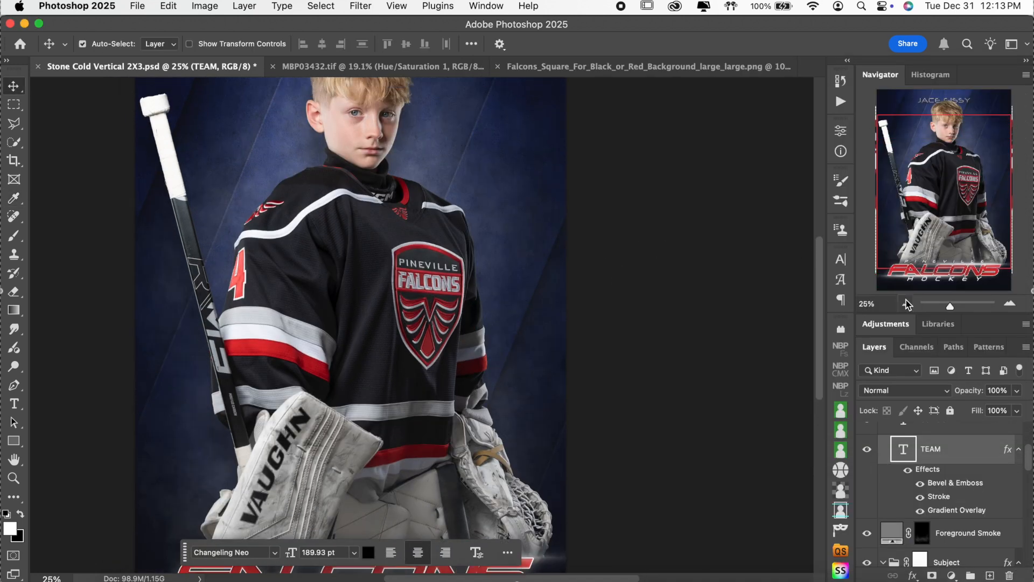
pyautogui.click(907, 304)
pyautogui.scroll(-1, 734, 318)
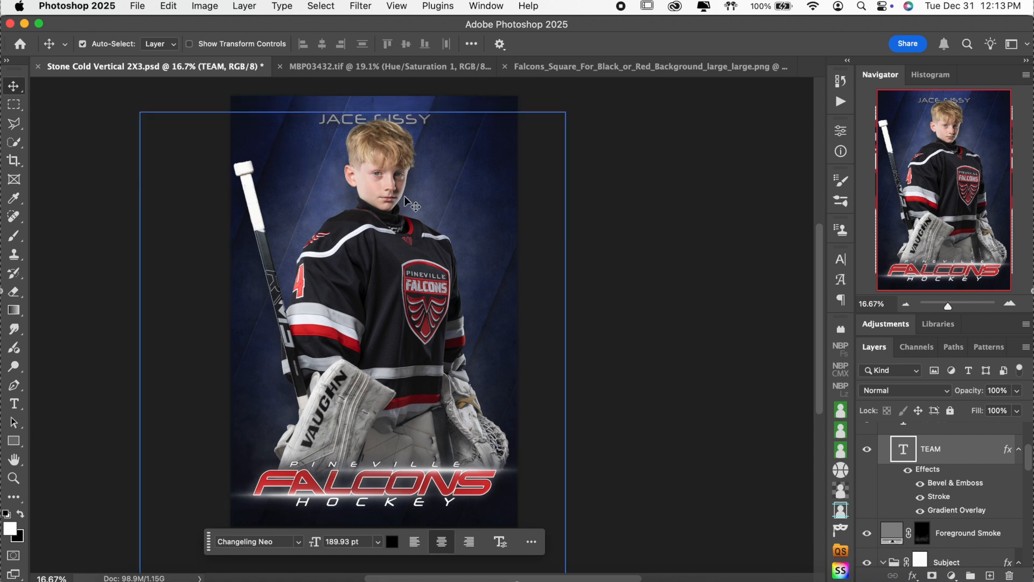
pyautogui.scroll(-5, 915, 501)
pyautogui.click(907, 552)
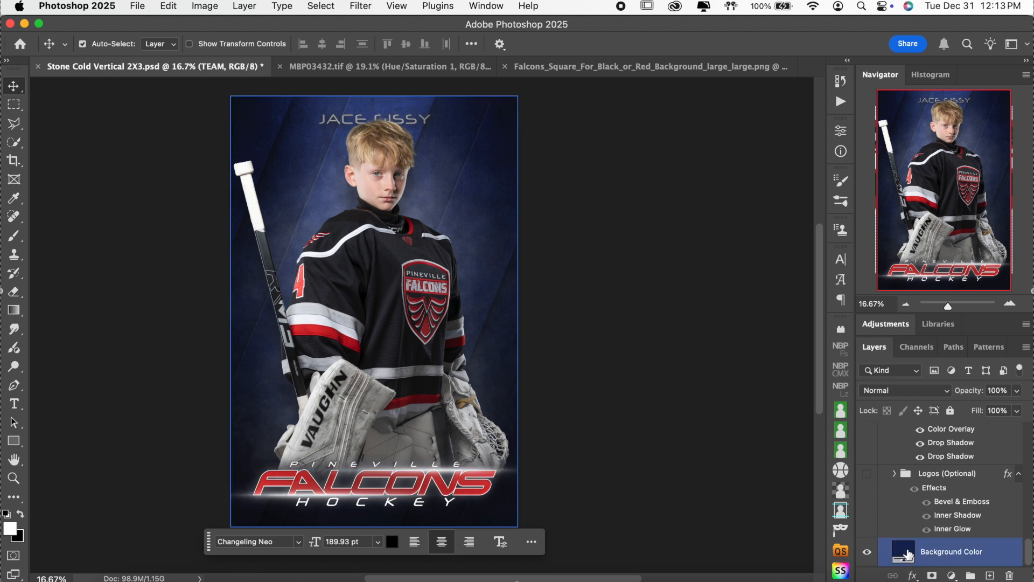
pyautogui.doubleClick(908, 553)
pyautogui.click(385, 261)
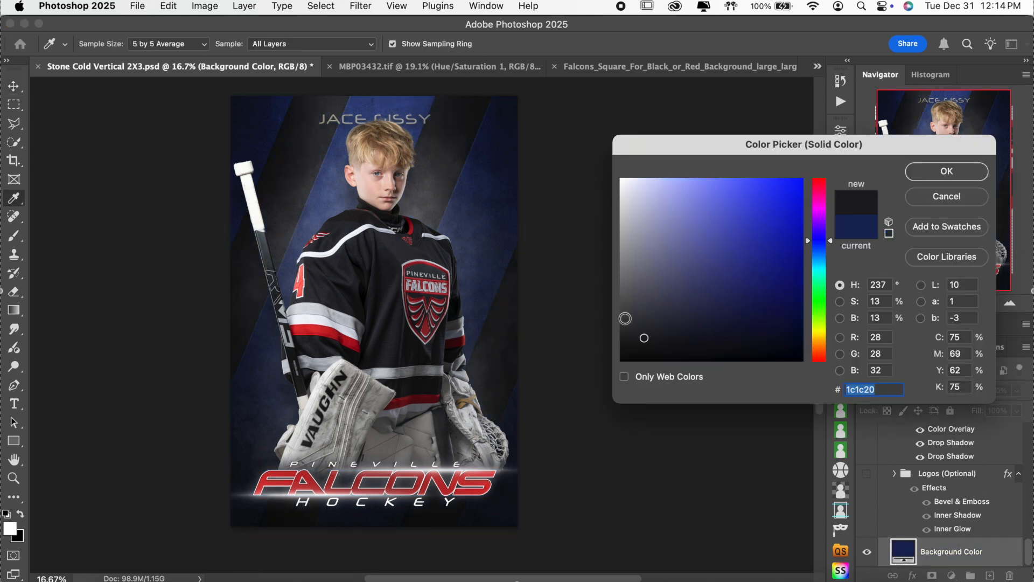
pyautogui.moveTo(635, 325)
pyautogui.mouseDown()
pyautogui.moveTo(596, 328)
pyautogui.moveTo(609, 337)
pyautogui.mouseUp()
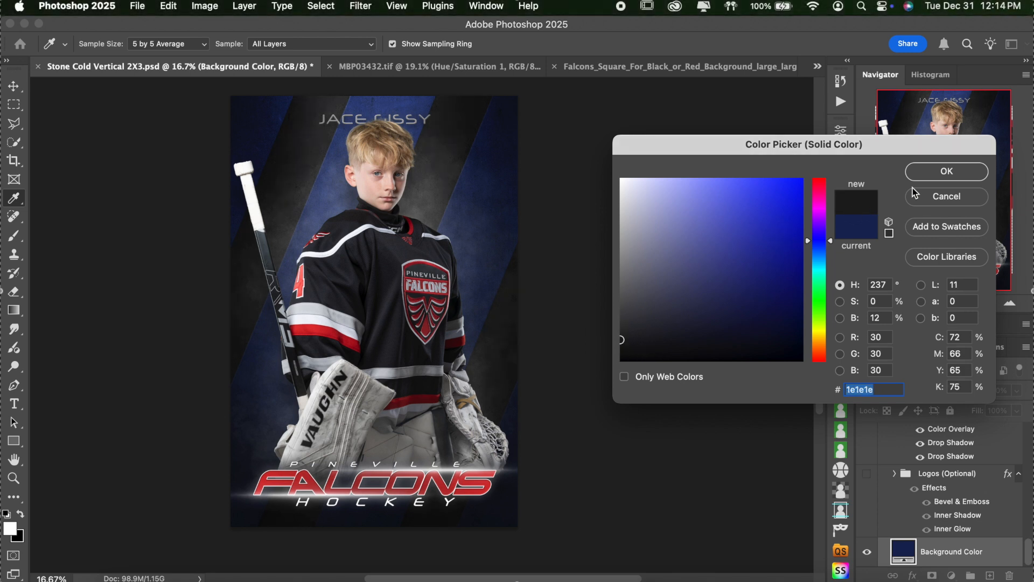
pyautogui.click(940, 172)
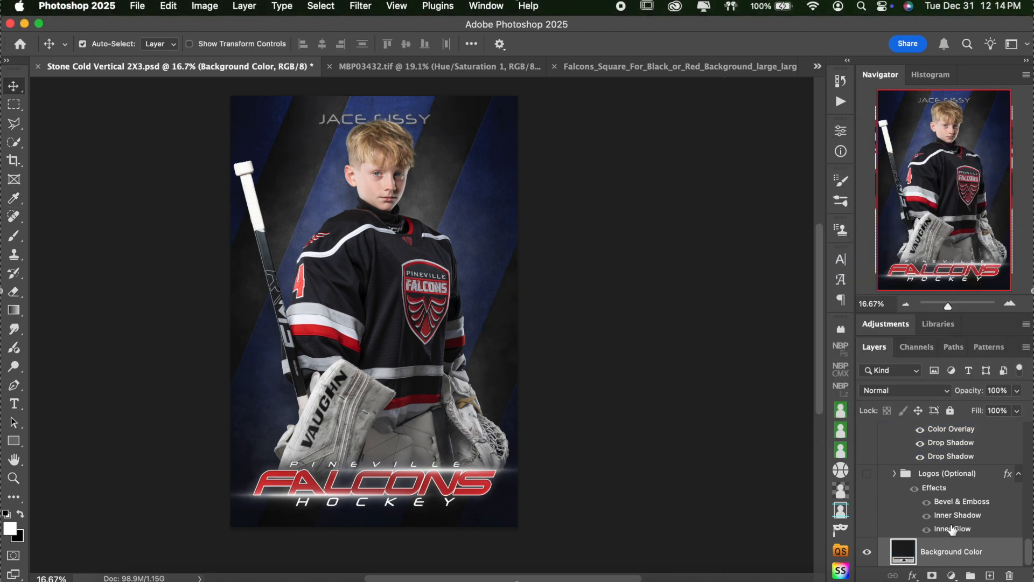
pyautogui.scroll(5, 981, 504)
# Step: Try a darkened, desaturated jersey red as Layer 1 copy 3's Color Overlay colour
pyautogui.click(981, 504)
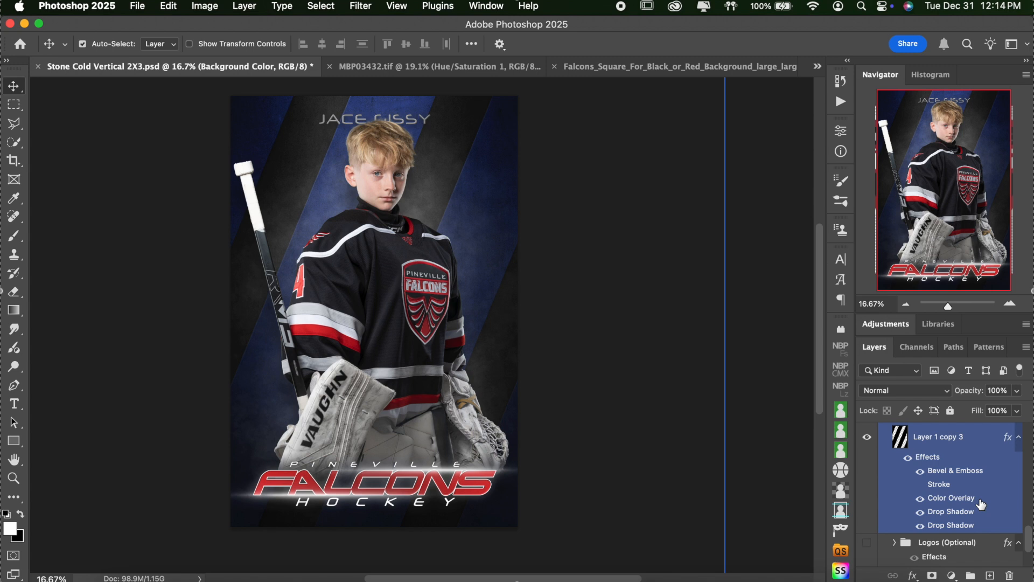
pyautogui.click(936, 442)
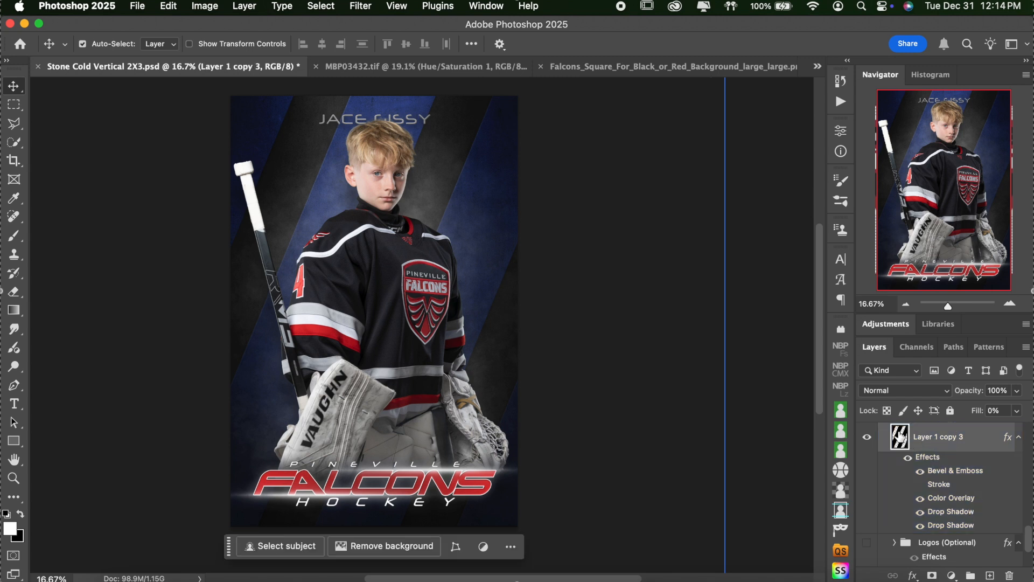
pyautogui.doubleClick(951, 498)
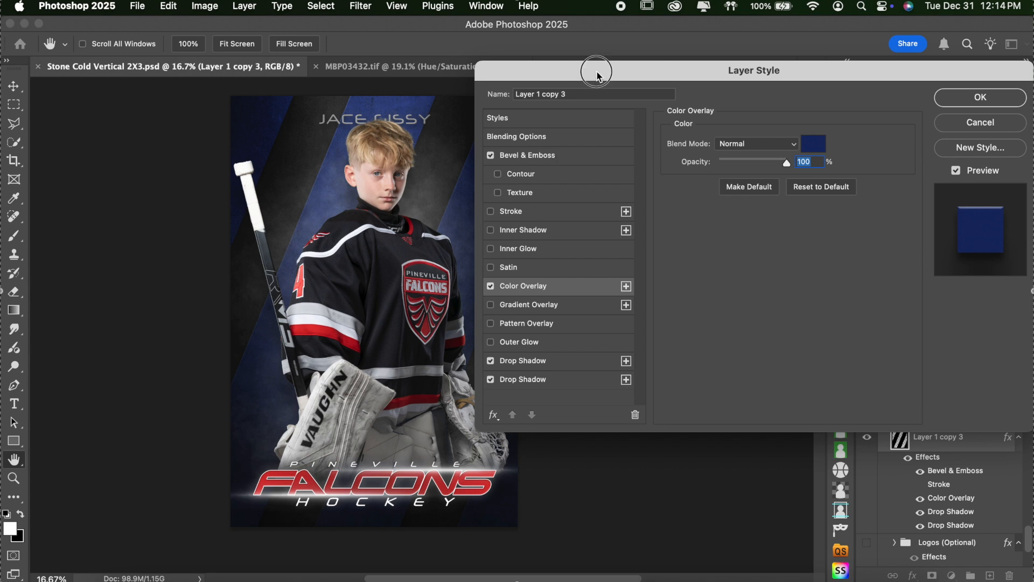
pyautogui.moveTo(619, 72); pyautogui.dragTo(658, 61)
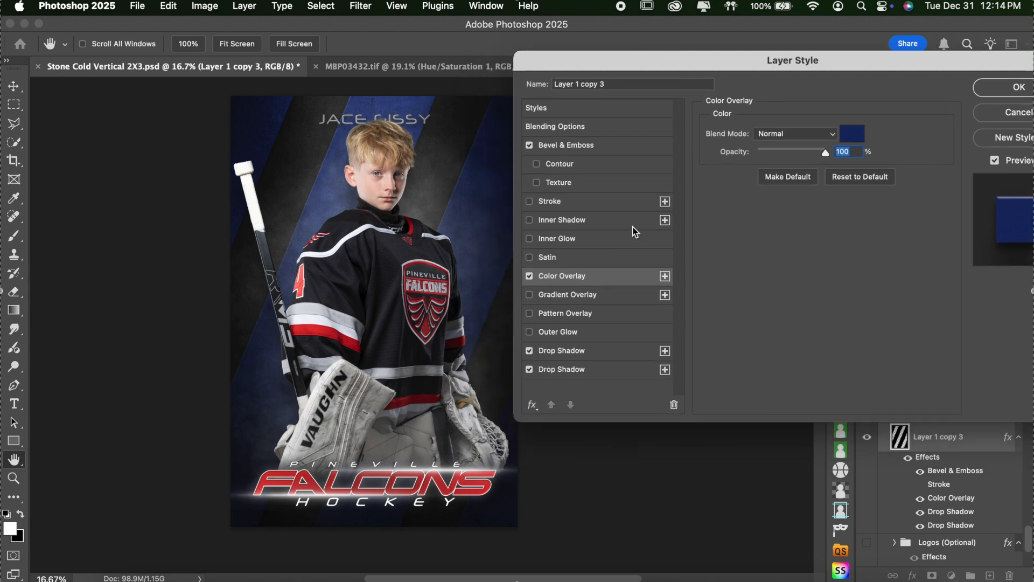
pyautogui.click(856, 141)
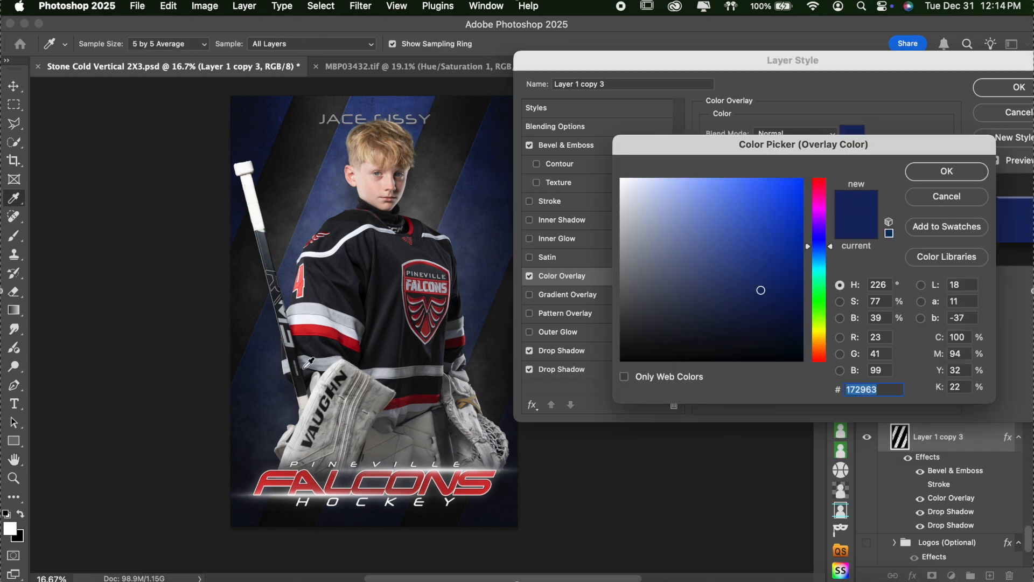
pyautogui.click(325, 335)
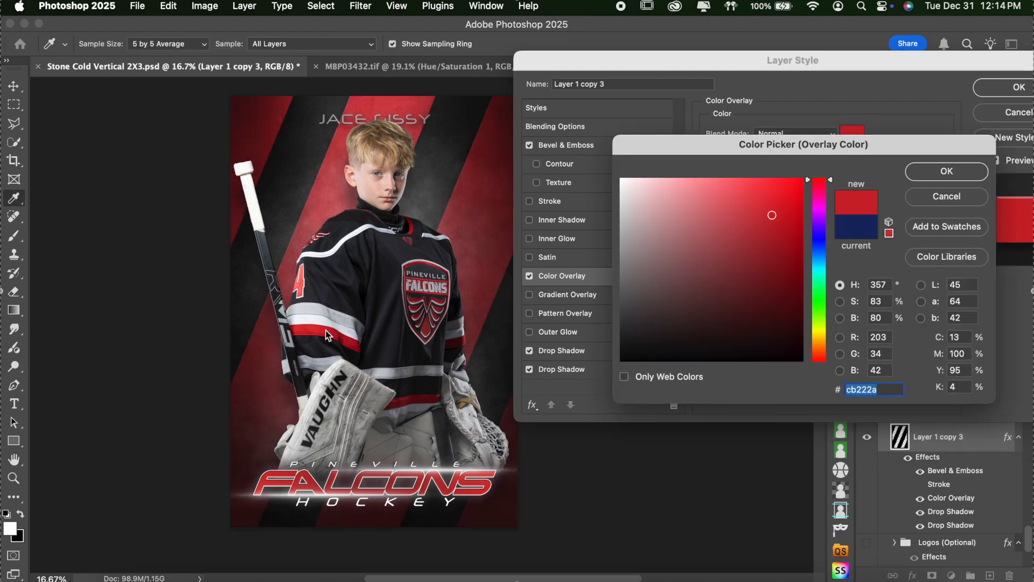
pyautogui.moveTo(768, 251); pyautogui.dragTo(775, 278)
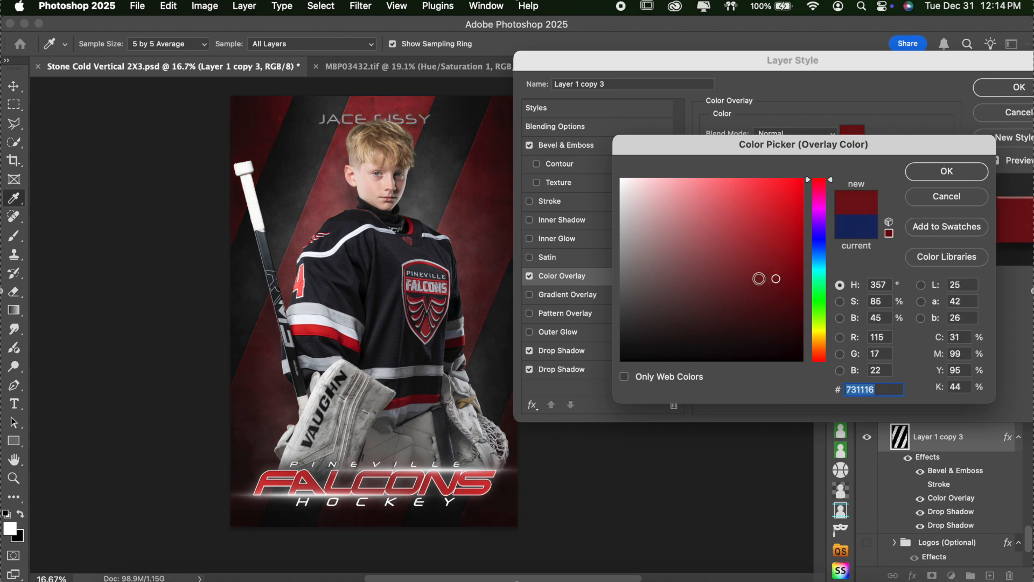
pyautogui.click(758, 278)
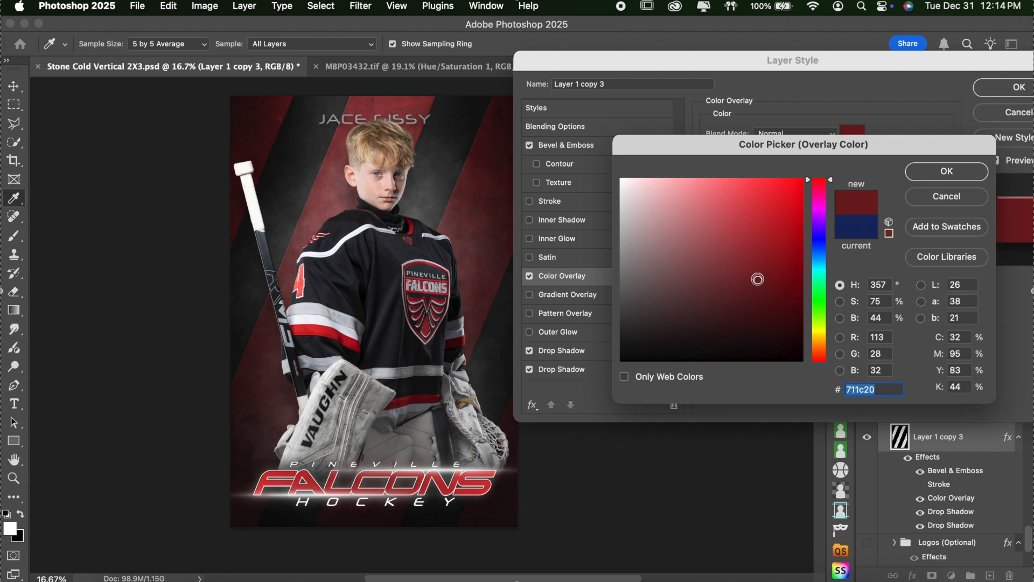
pyautogui.moveTo(764, 279); pyautogui.dragTo(765, 291)
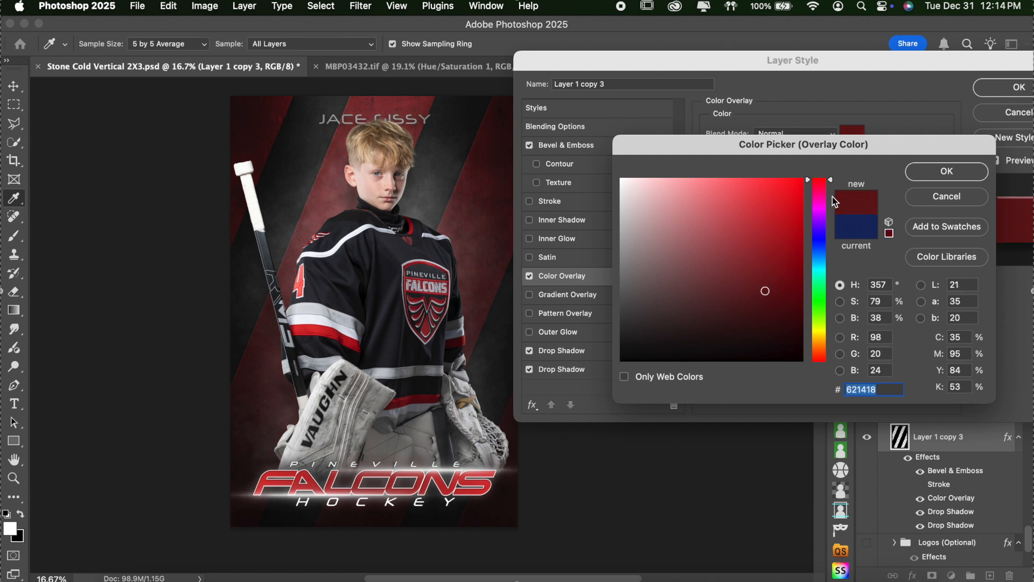
pyautogui.click(948, 173)
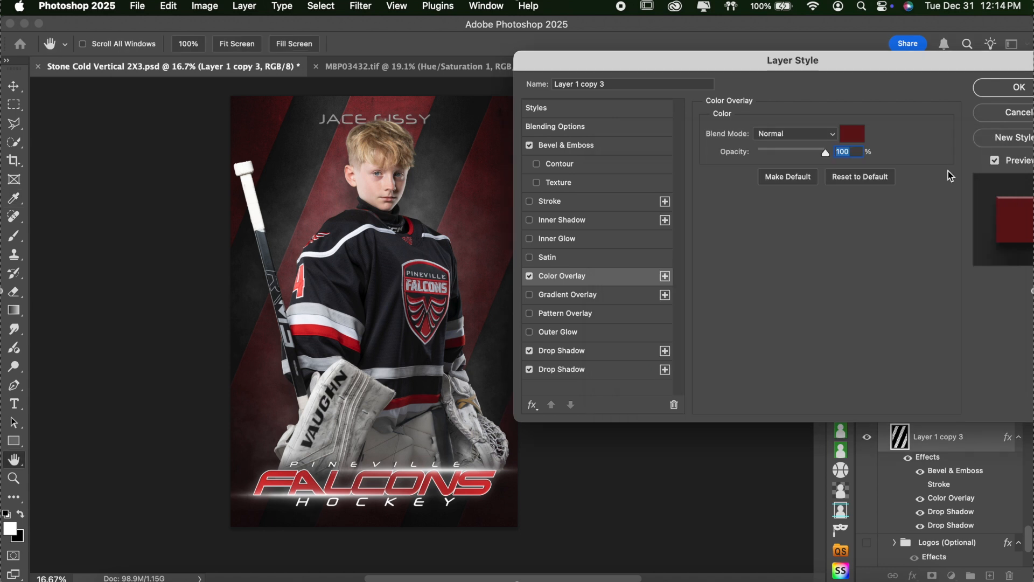
# Step: Change the stripe Color Overlay to dark grey 1f1f1f and apply the layer style
pyautogui.click(852, 135)
pyautogui.click(551, 341)
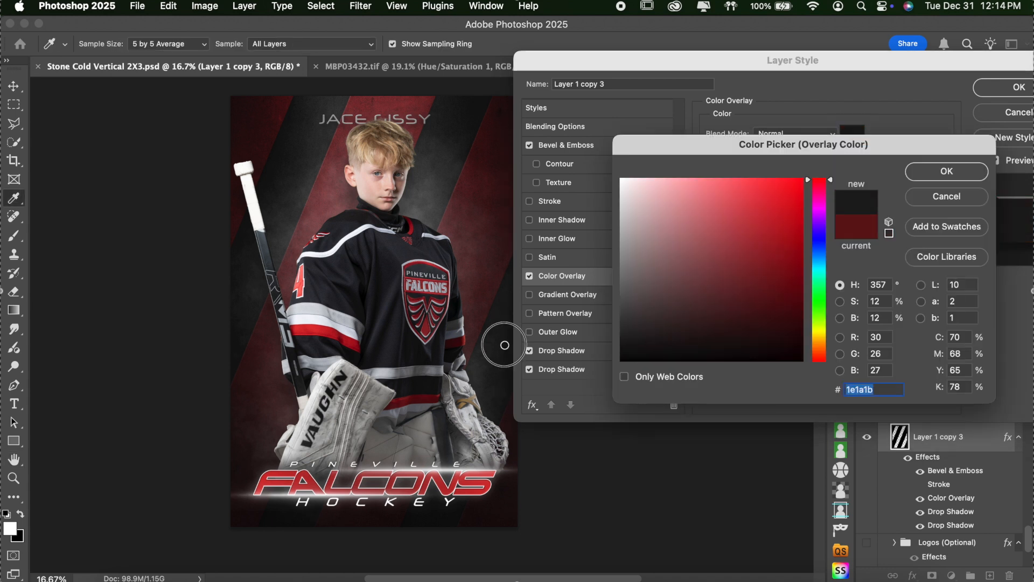
pyautogui.moveTo(624, 330)
pyautogui.mouseDown()
pyautogui.moveTo(585, 332)
pyautogui.moveTo(619, 335)
pyautogui.moveTo(597, 348)
pyautogui.mouseUp()
pyautogui.click(946, 172)
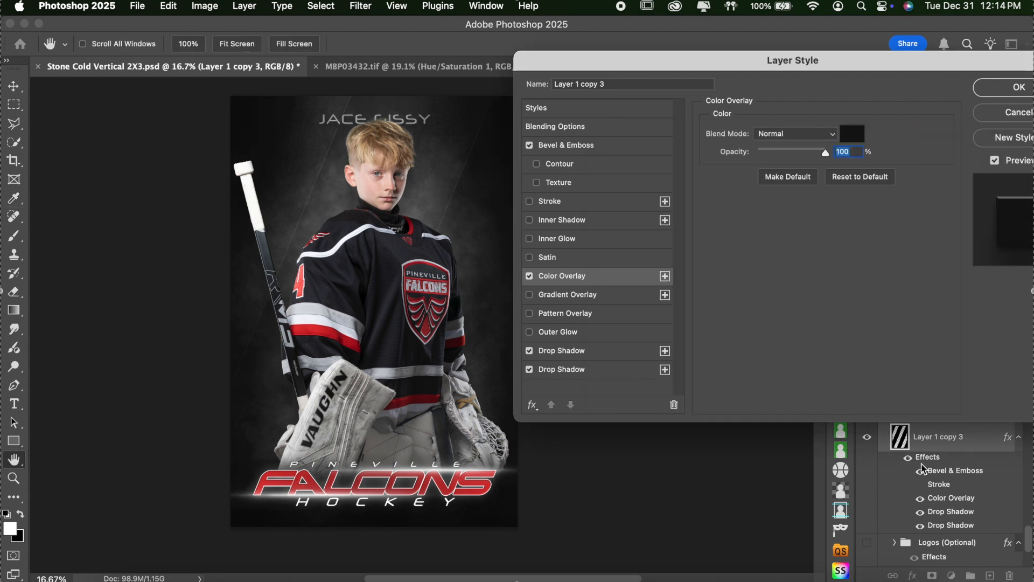
pyautogui.click(1015, 87)
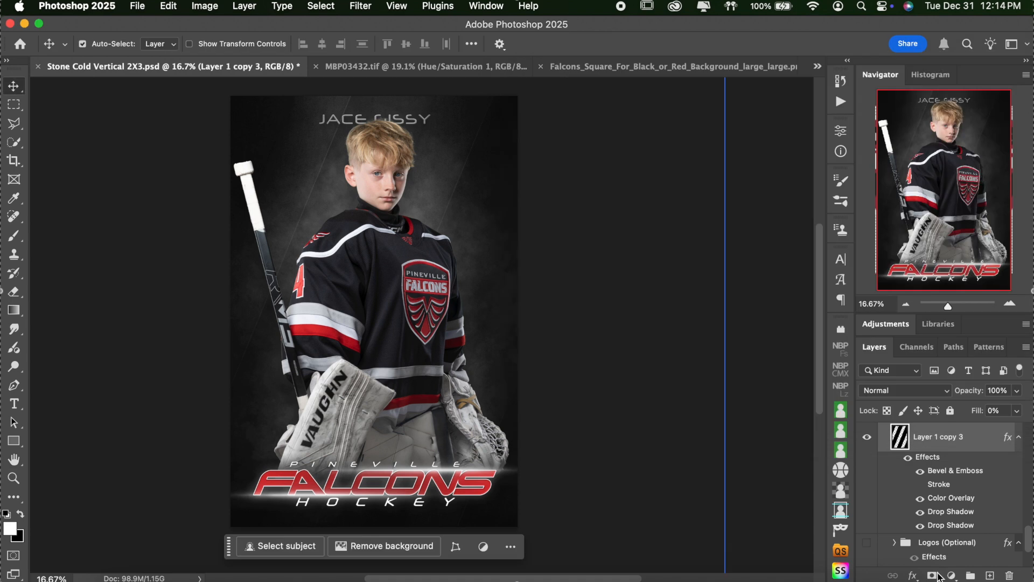
pyautogui.scroll(-3, 953, 530)
# Step: Set the Background Color fill to deep red 6e1114, sampled from the jersey stripe
pyautogui.click(908, 552)
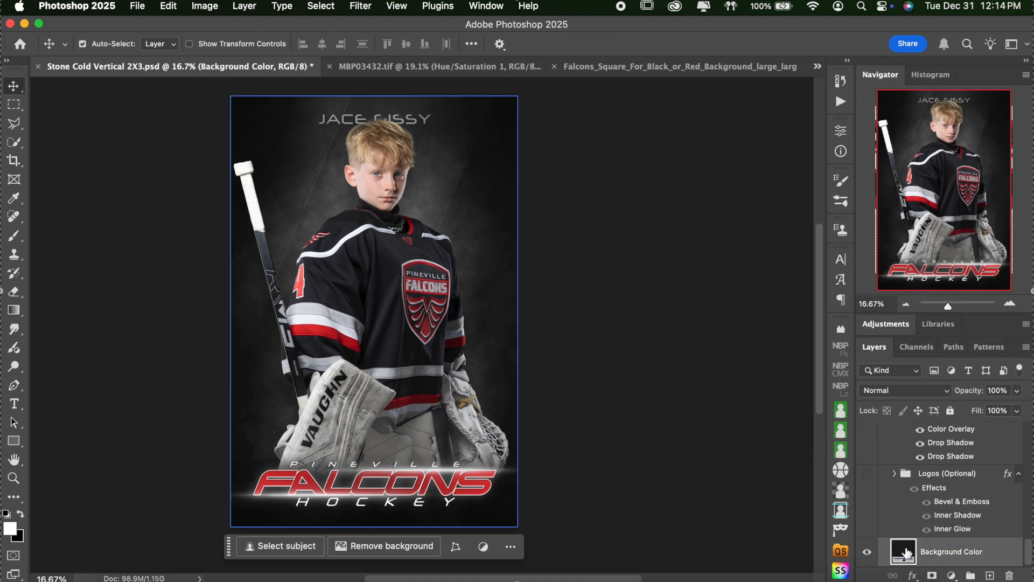
pyautogui.click(326, 324)
pyautogui.moveTo(767, 269); pyautogui.dragTo(773, 286)
pyautogui.click(772, 295)
pyautogui.click(774, 281)
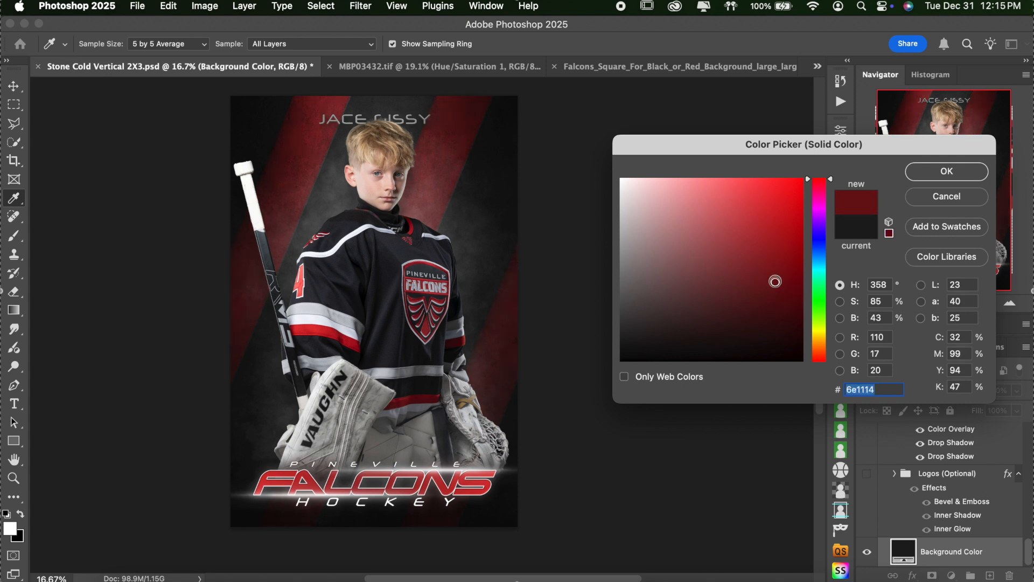
pyautogui.click(963, 176)
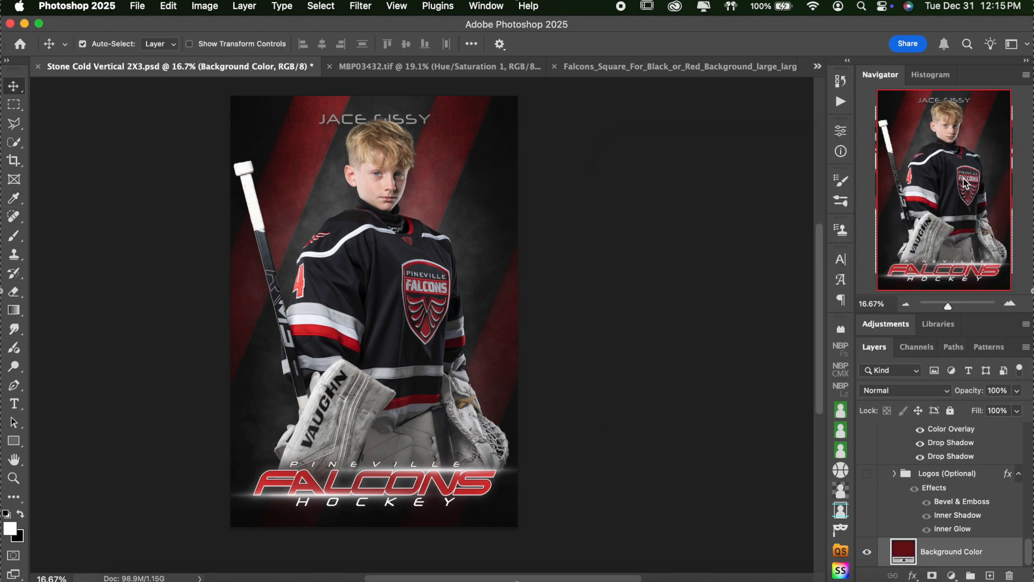
# Step: Collapse the Background group in the Layers panel
pyautogui.click(893, 441)
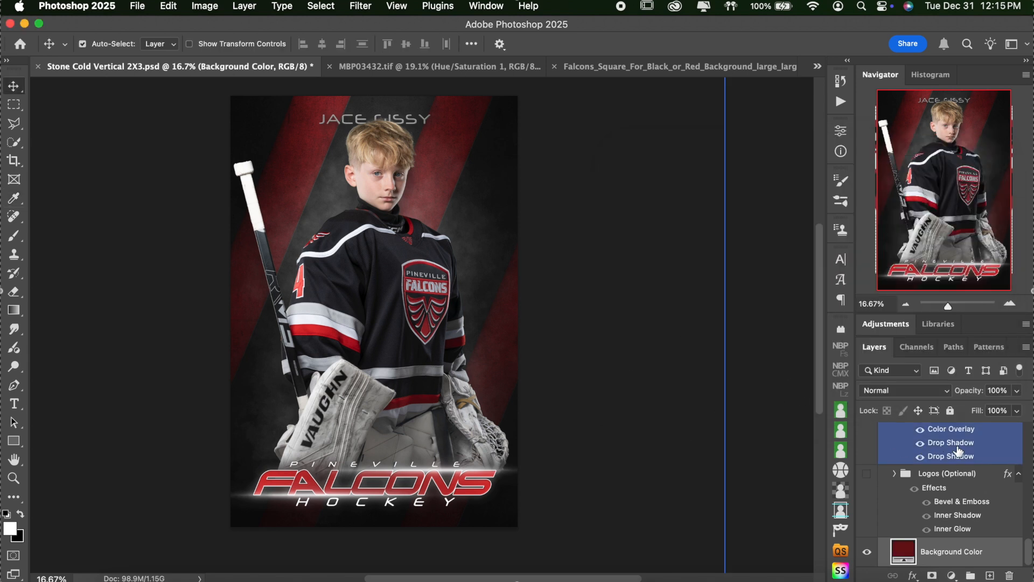
pyautogui.scroll(5, 958, 452)
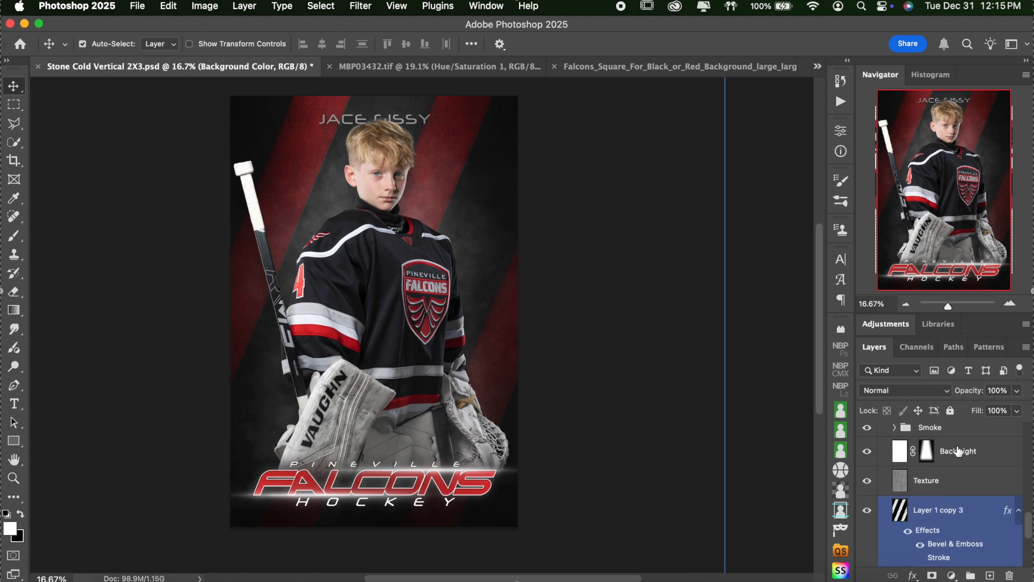
pyautogui.scroll(2, 956, 447)
pyautogui.click(946, 447)
pyautogui.click(887, 457)
pyautogui.click(882, 456)
pyautogui.scroll(4, 932, 467)
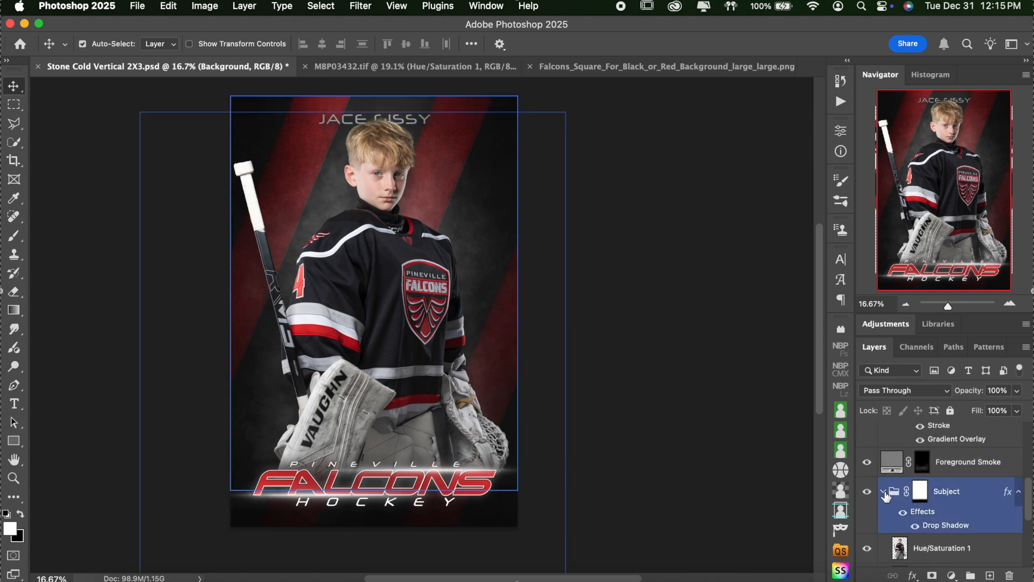
pyautogui.click(884, 493)
pyautogui.scroll(1, 916, 487)
pyautogui.click(922, 484)
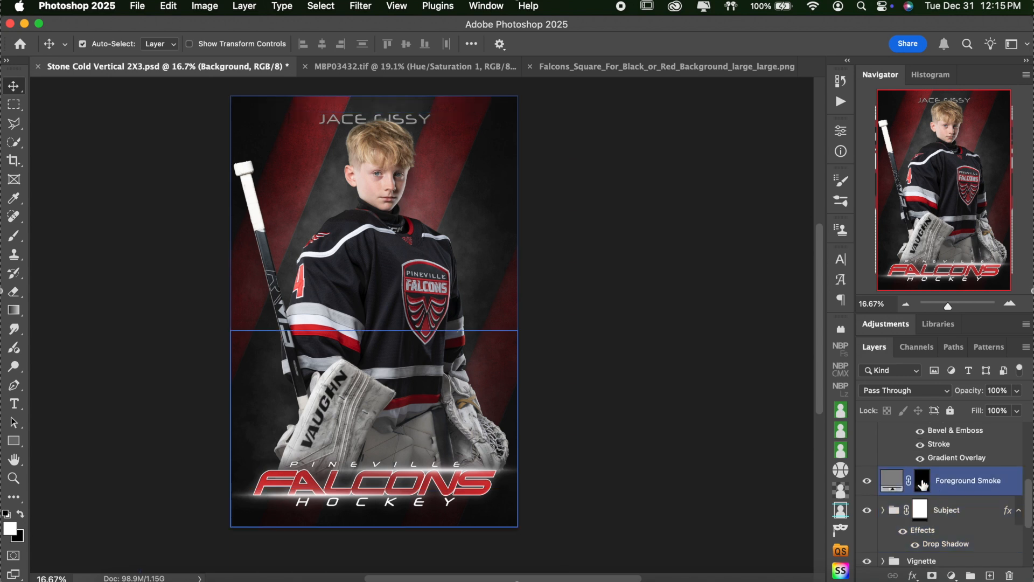
pyautogui.doubleClick(894, 481)
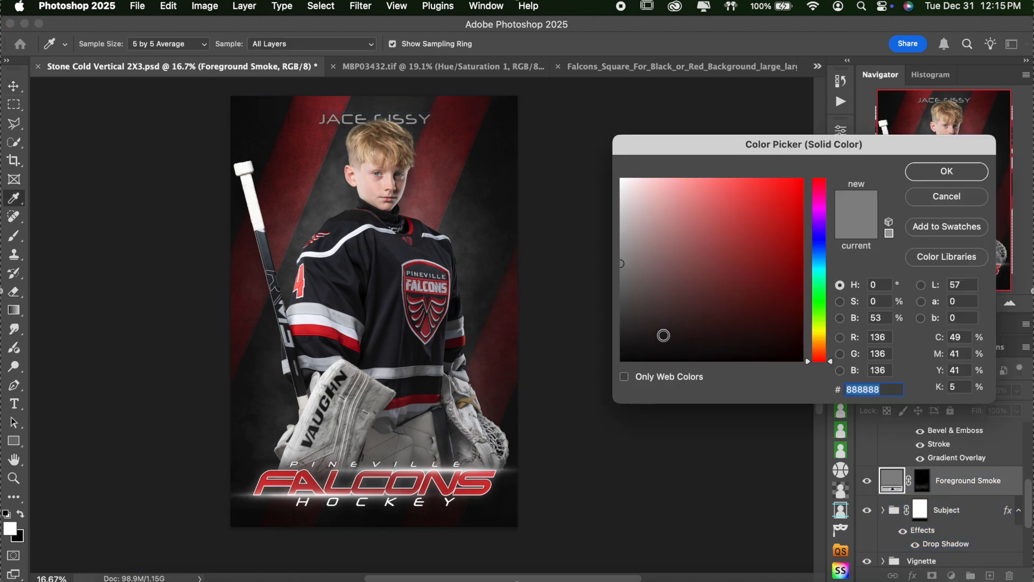
pyautogui.moveTo(822, 196); pyautogui.dragTo(820, 167)
pyautogui.click(771, 178)
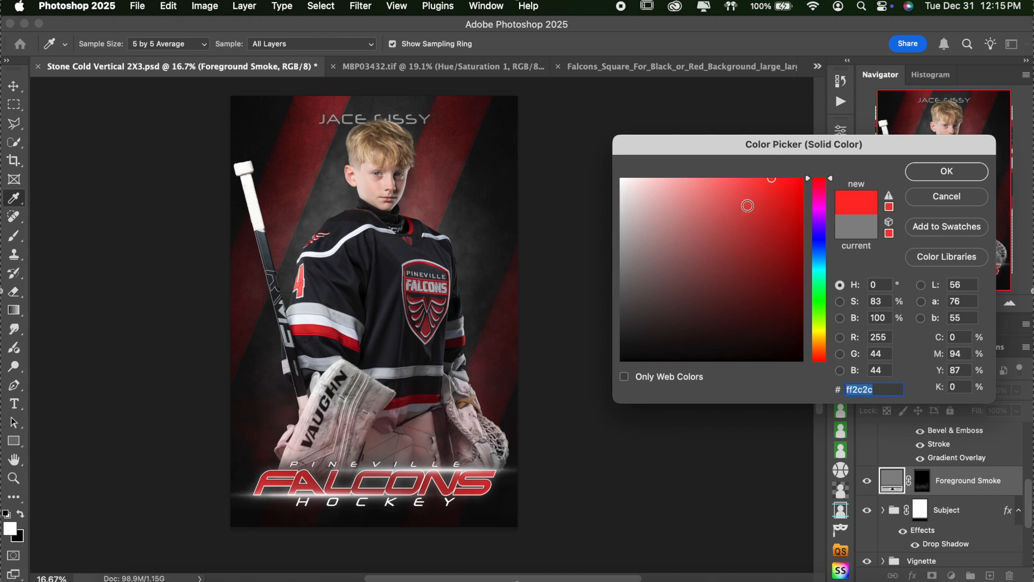
pyautogui.moveTo(734, 197)
pyautogui.mouseDown()
pyautogui.moveTo(705, 197)
pyautogui.moveTo(710, 118)
pyautogui.mouseUp()
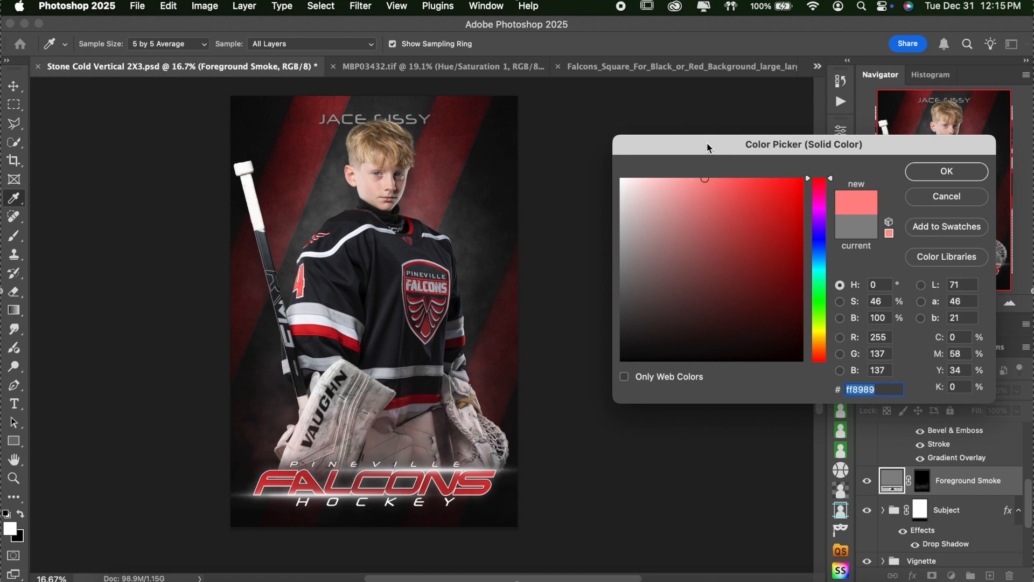
pyautogui.click(725, 187)
pyautogui.click(937, 203)
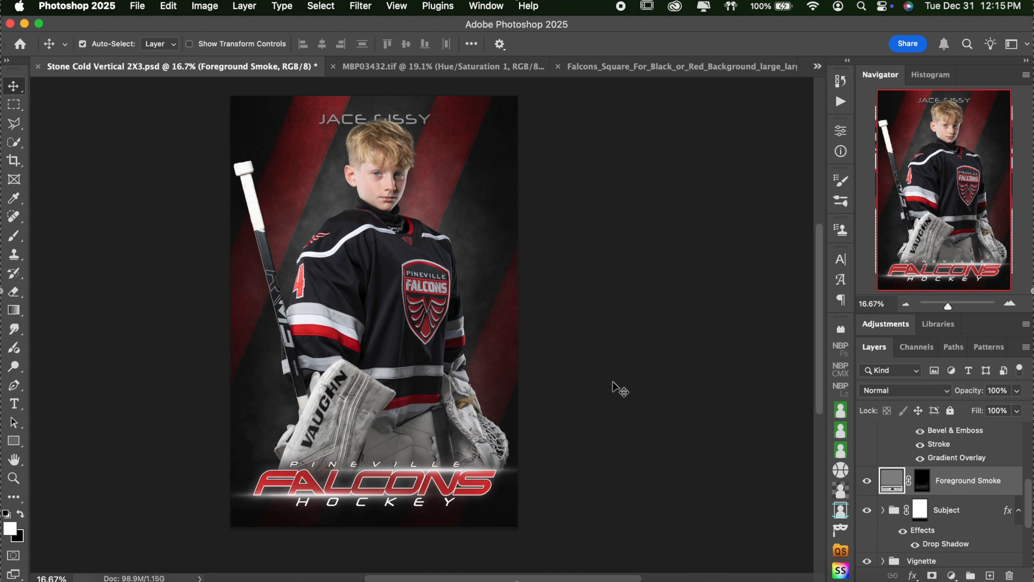
# Step: Expand the Background group and briefly inspect the Smoke group's layers
pyautogui.scroll(-2, 961, 500)
pyautogui.scroll(-4, 962, 500)
pyautogui.click(883, 557)
pyautogui.scroll(-5, 905, 517)
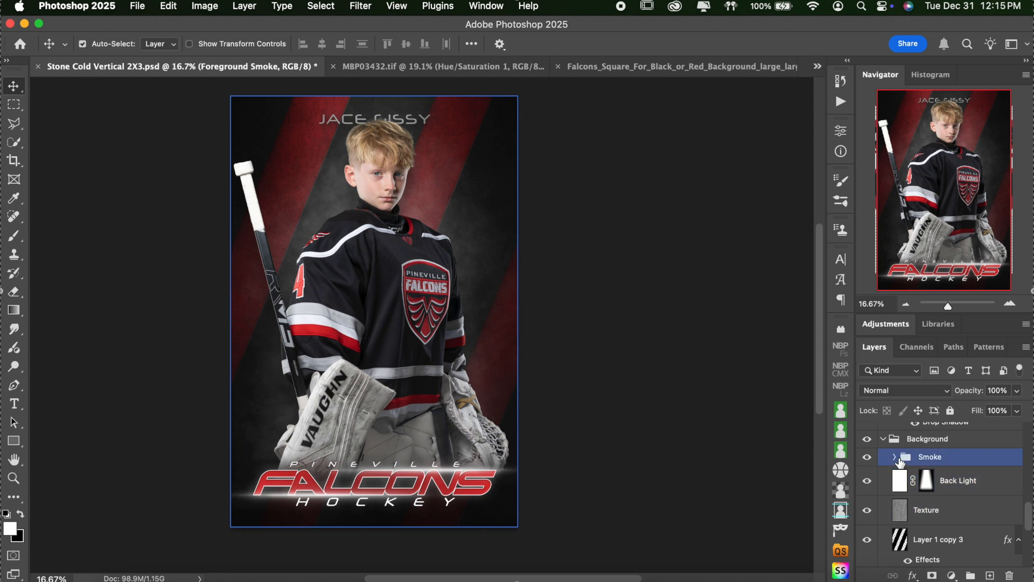
pyautogui.click(896, 458)
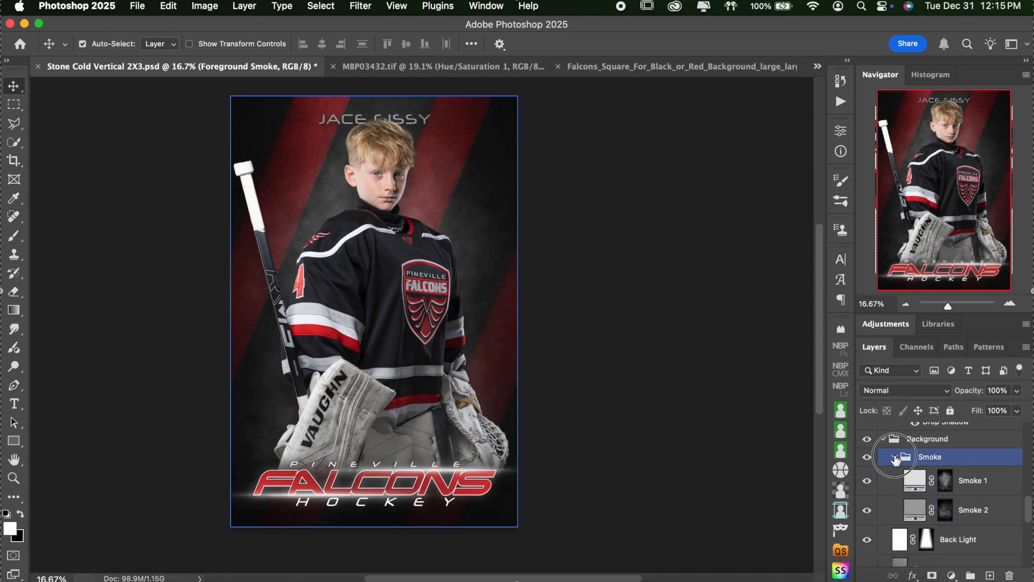
pyautogui.click(894, 456)
pyautogui.click(883, 439)
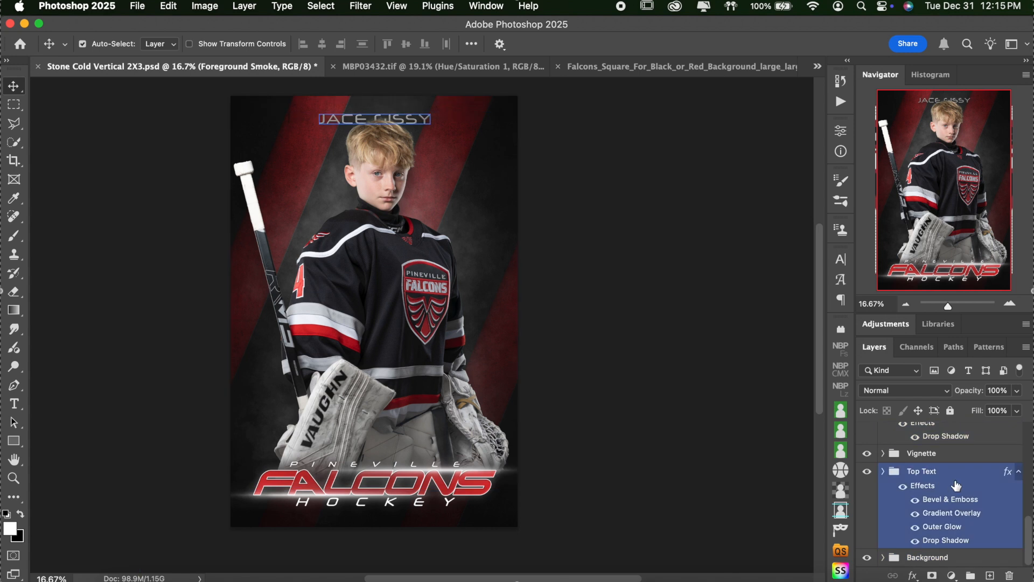
pyautogui.click(882, 557)
pyautogui.scroll(-5, 915, 533)
pyautogui.scroll(1, 928, 529)
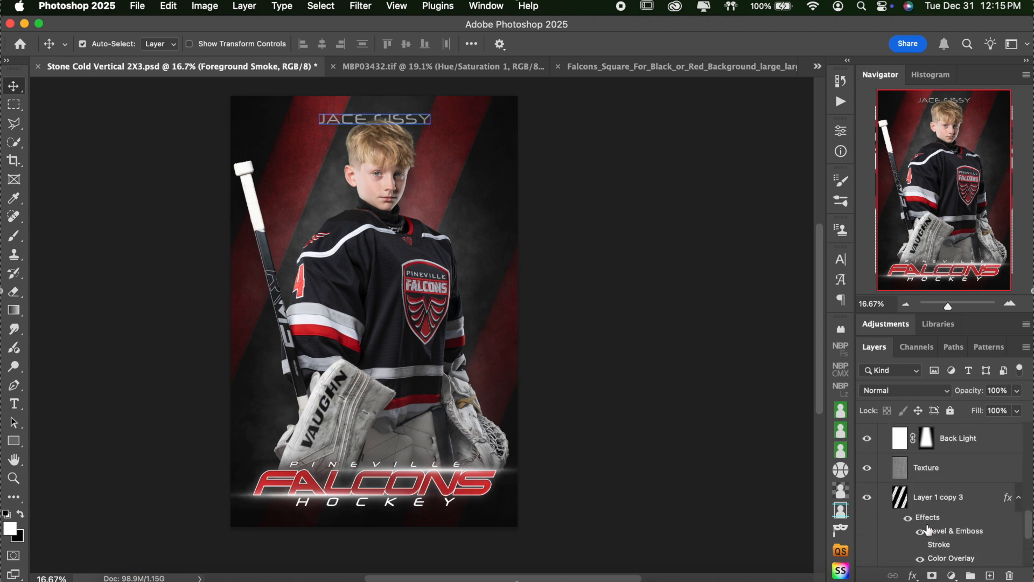
# Step: Hide the Layer 1 copy 3 stripes, show the Logos (Optional) crest, and bring up Falcons_Square
pyautogui.click(867, 498)
pyautogui.scroll(-3, 921, 501)
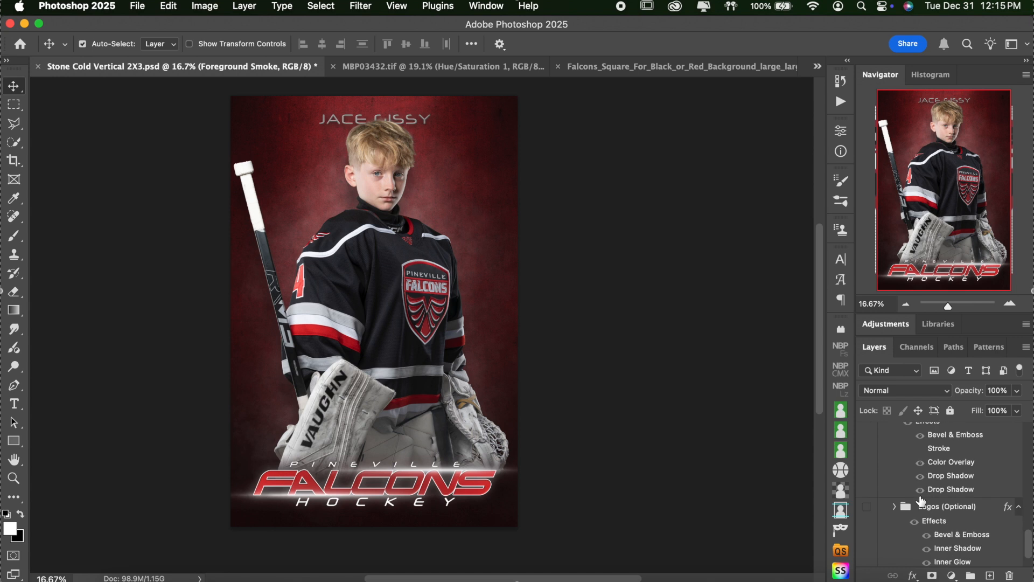
pyautogui.click(867, 474)
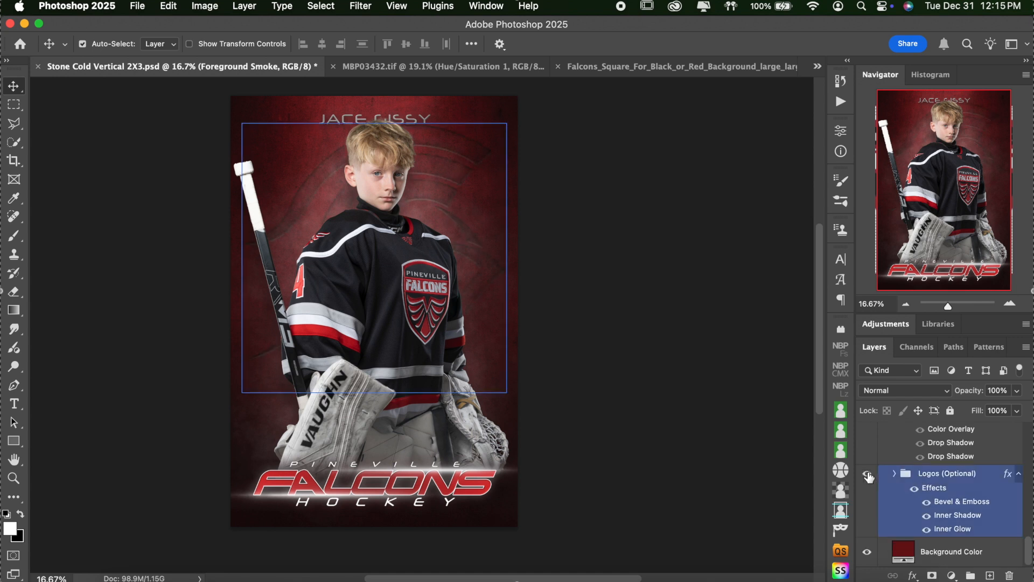
pyautogui.click(660, 67)
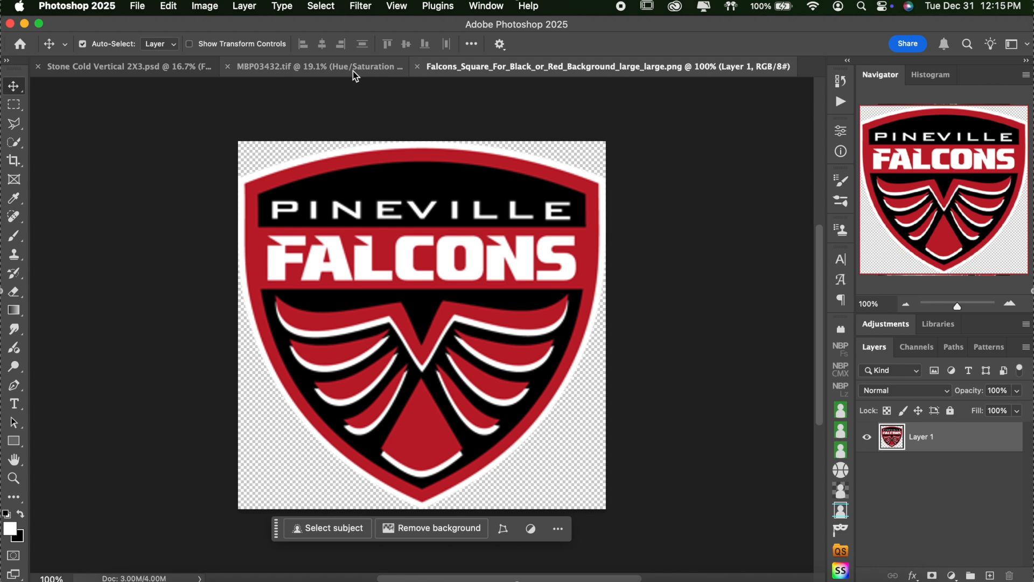
pyautogui.click(124, 66)
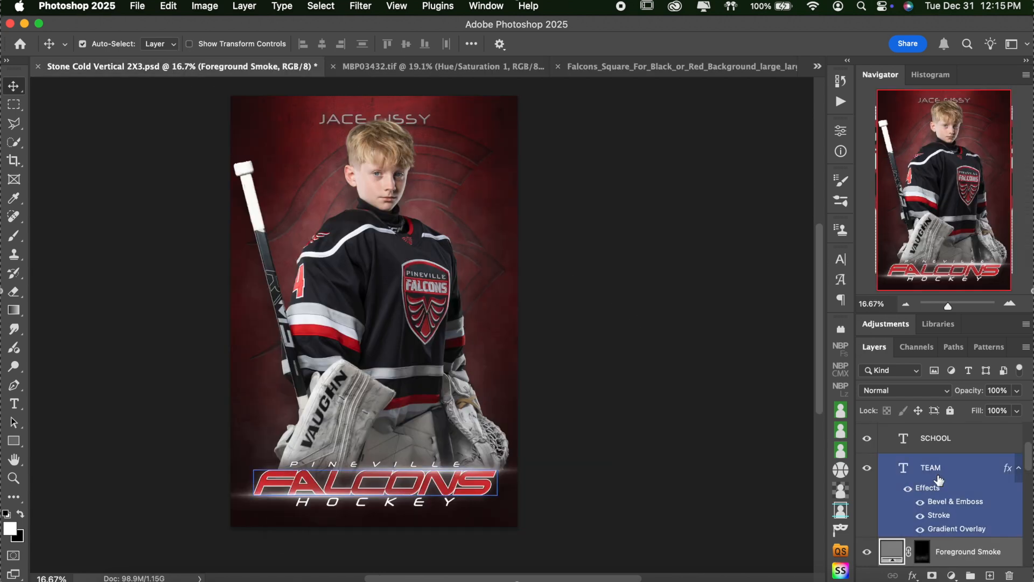
pyautogui.scroll(-2, 939, 479)
pyautogui.scroll(-10, 940, 479)
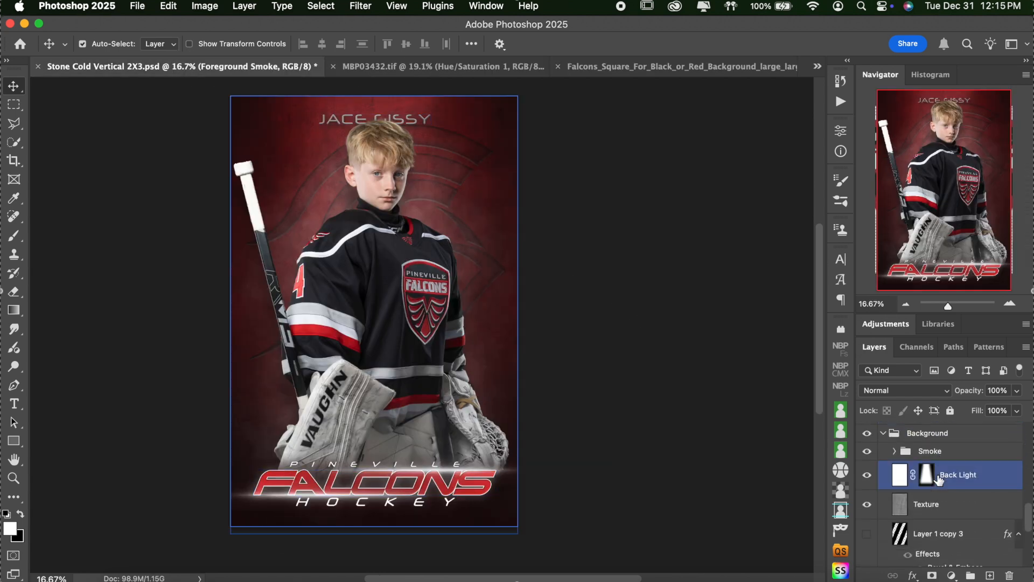
pyautogui.scroll(-2, 938, 479)
pyautogui.click(938, 479)
pyautogui.click(895, 474)
pyautogui.scroll(-2, 899, 485)
pyautogui.click(912, 521)
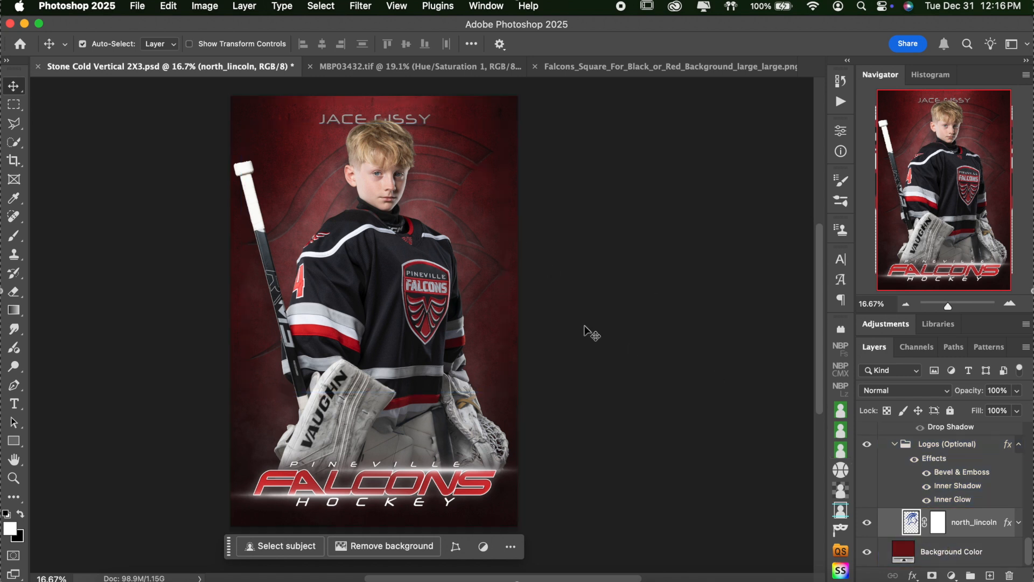
pyautogui.click(931, 497)
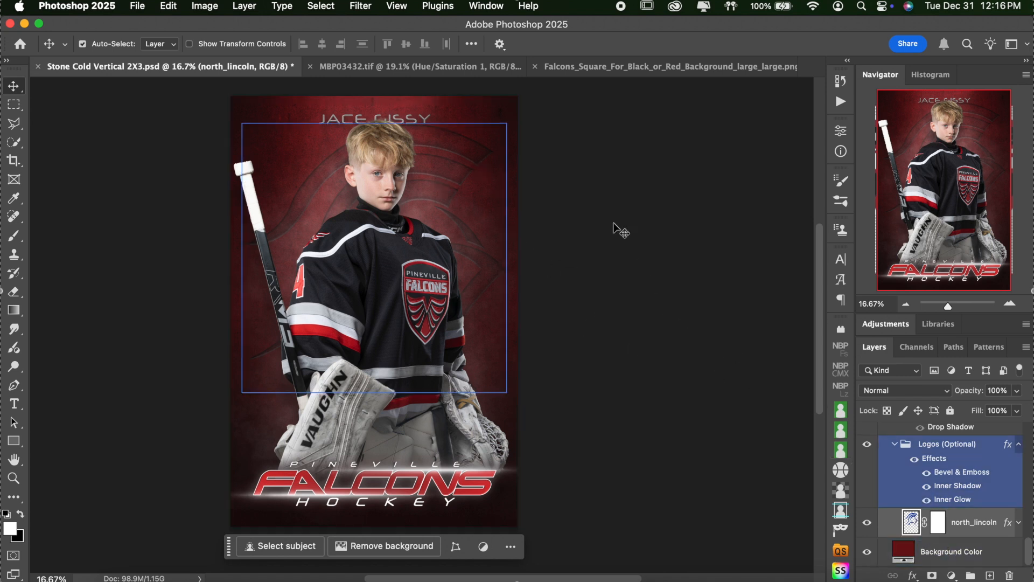
pyautogui.click(584, 67)
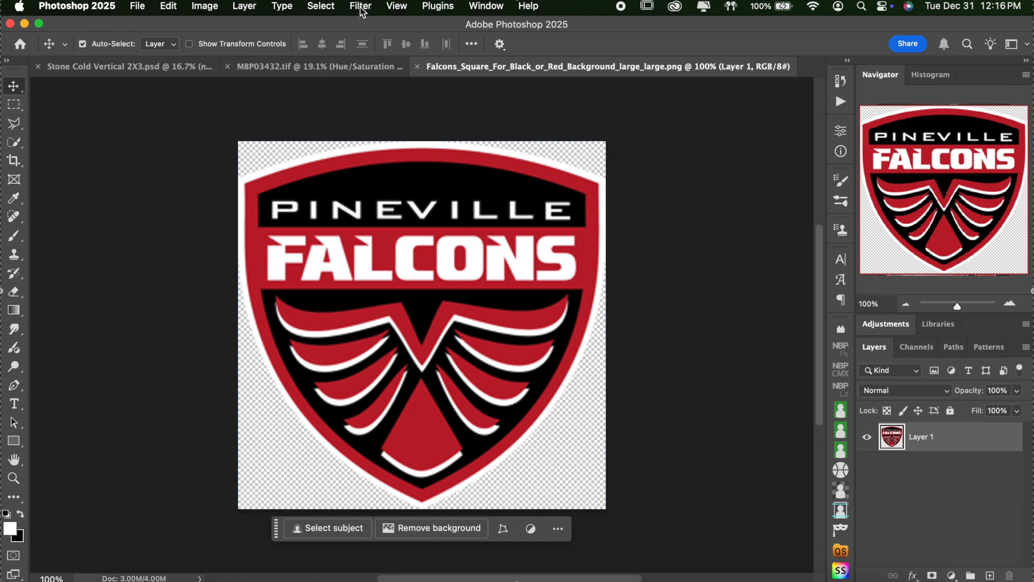
# Step: Select the crest's white lettering with Color Range and copy it to new Layer 2
pyautogui.click(328, 10)
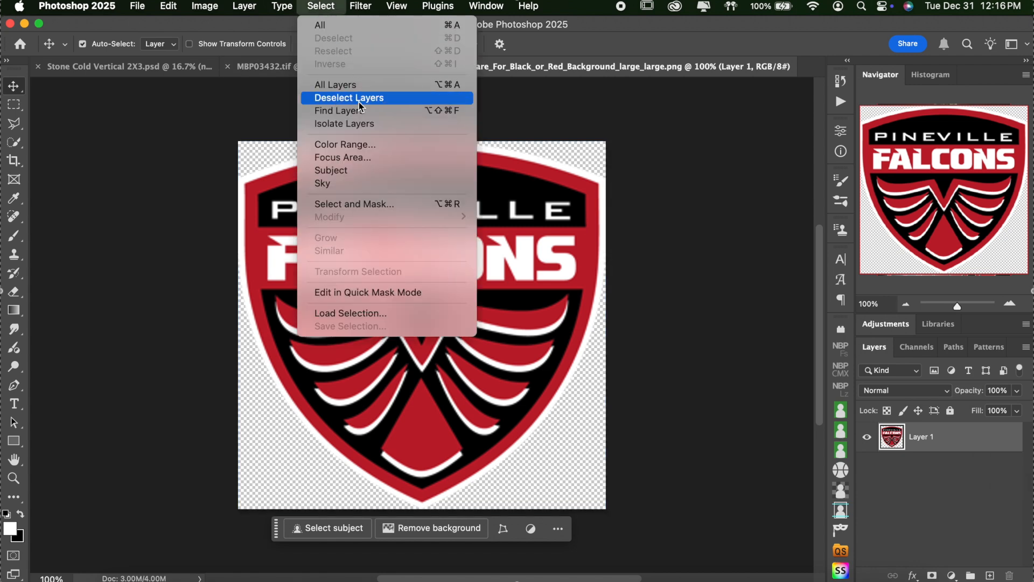
pyautogui.click(356, 144)
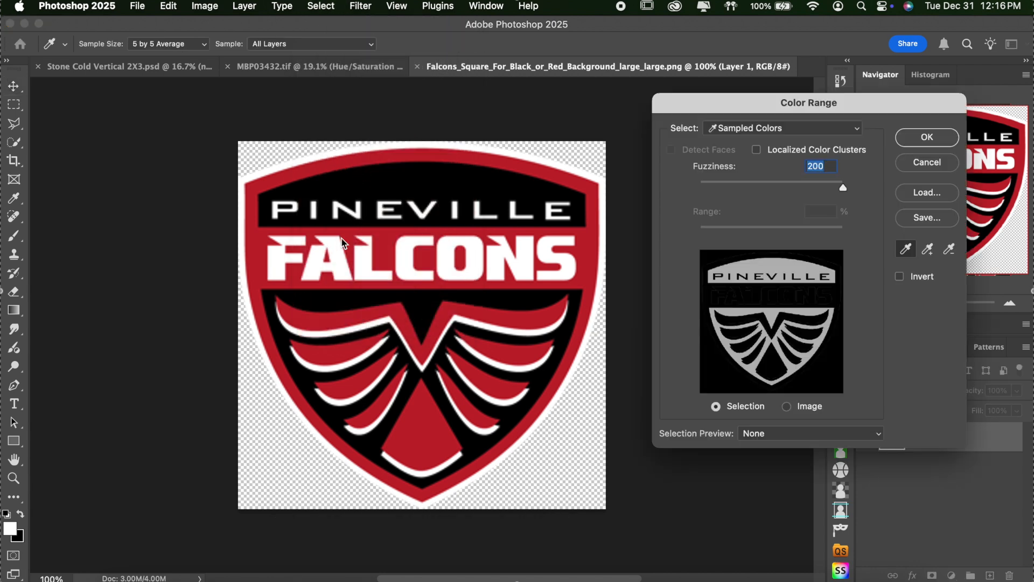
pyautogui.click(338, 243)
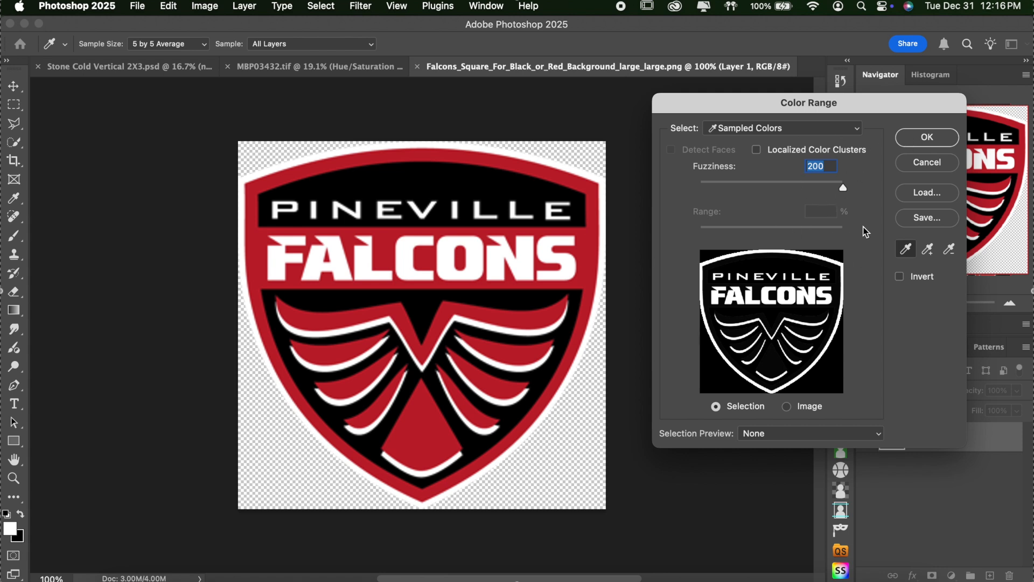
pyautogui.click(924, 138)
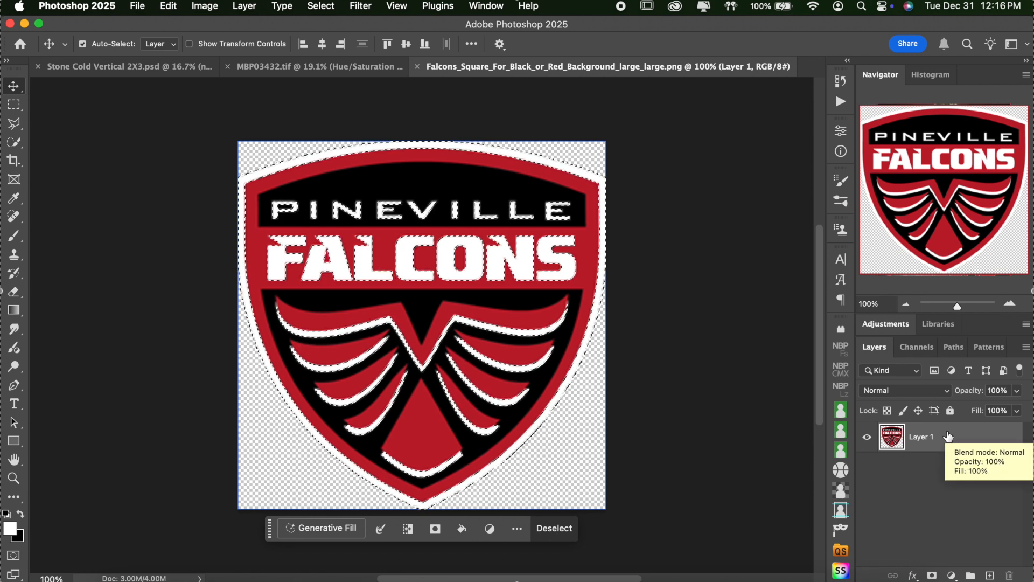
pyautogui.press('super+j')
# Step: Compare the layers, leaving Layer 2 hidden and the full-colour Layer 1 visible and active
pyautogui.click(867, 466)
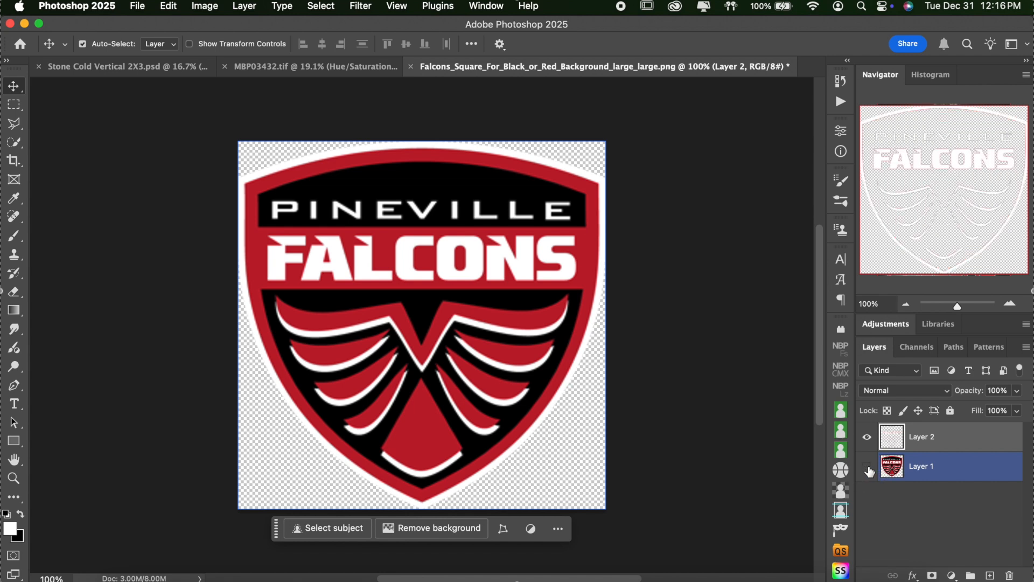
pyautogui.click(867, 436)
pyautogui.click(866, 437)
pyautogui.click(866, 436)
pyautogui.click(867, 437)
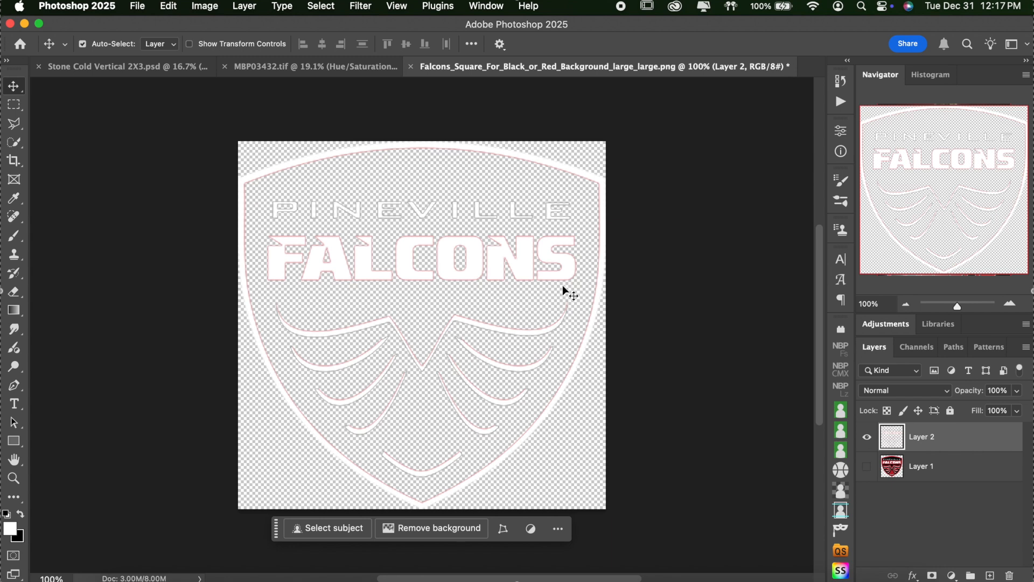
pyautogui.click(867, 436)
pyautogui.click(868, 467)
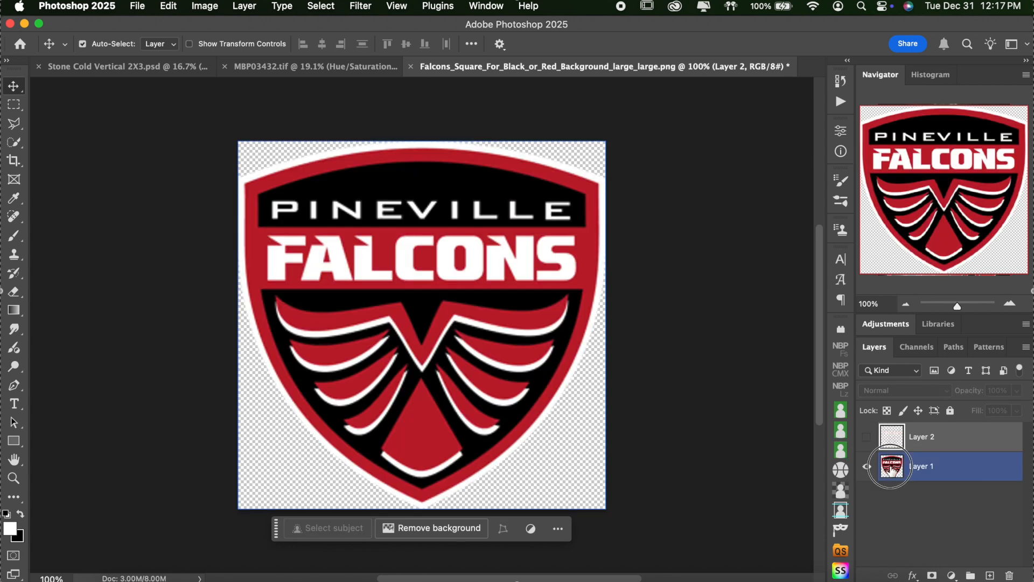
pyautogui.click(883, 467)
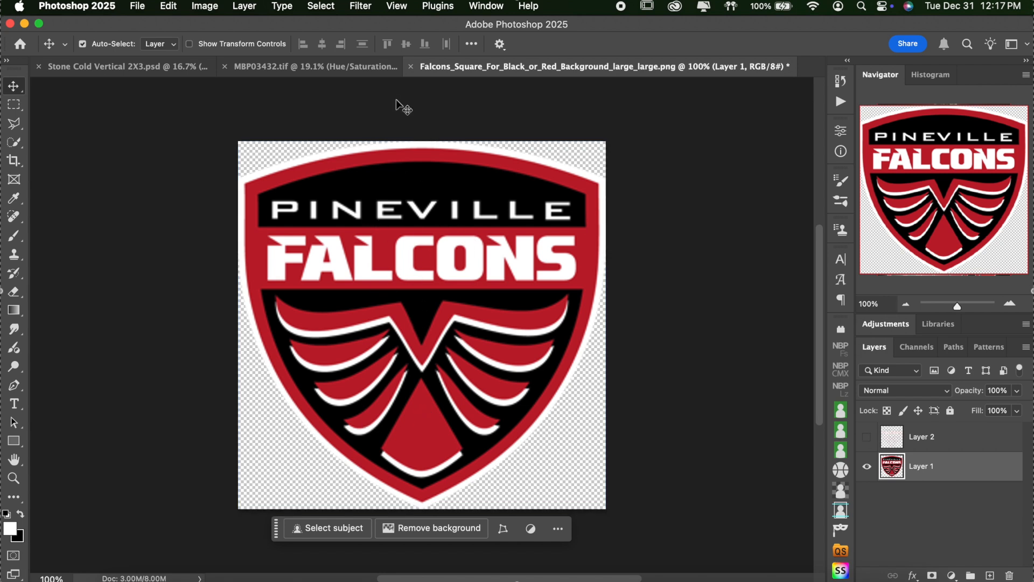
# Step: Select the crest's black areas with Color Range and copy them to new Layer 3
pyautogui.click(321, 6)
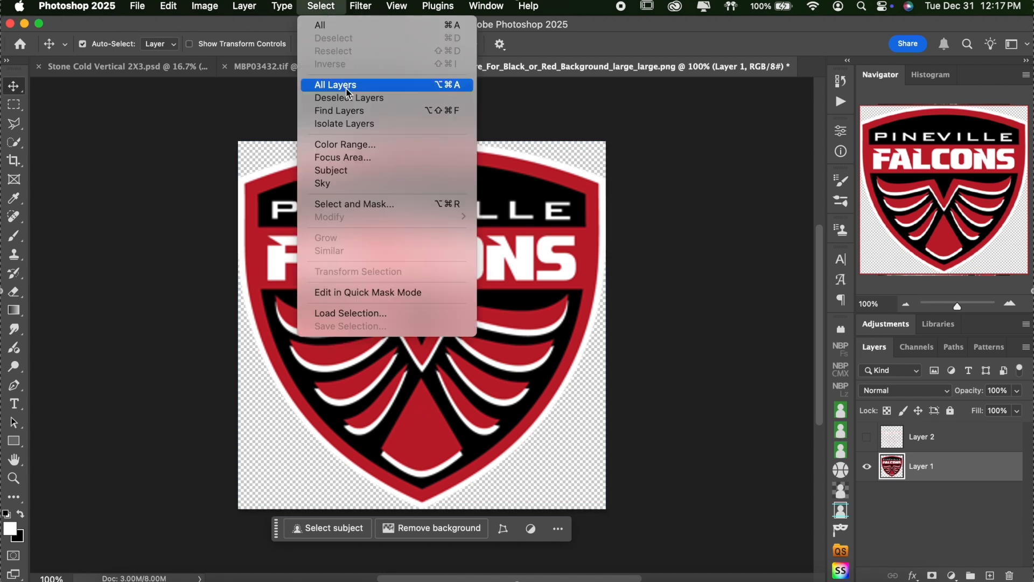
pyautogui.click(345, 144)
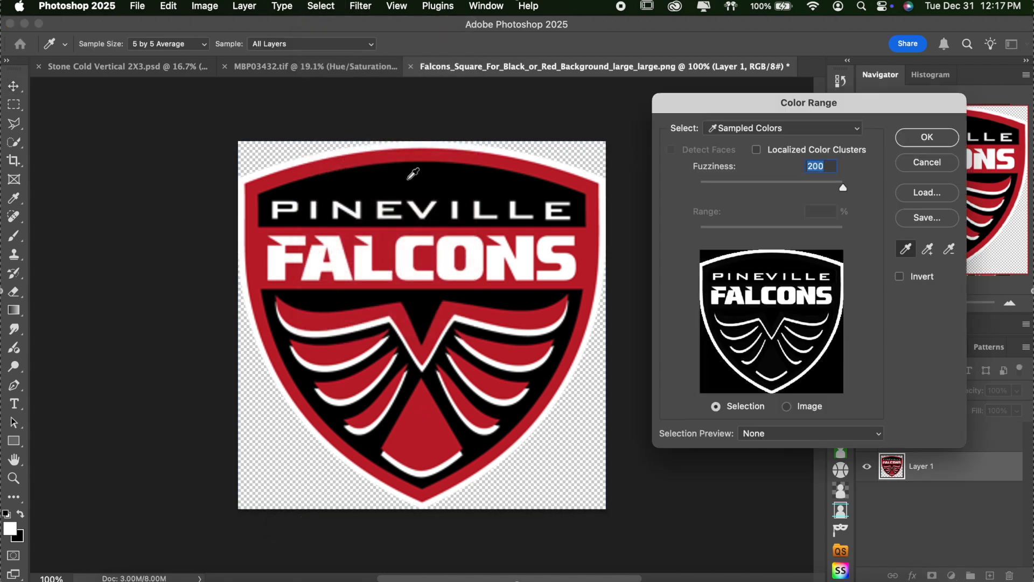
pyautogui.click(408, 178)
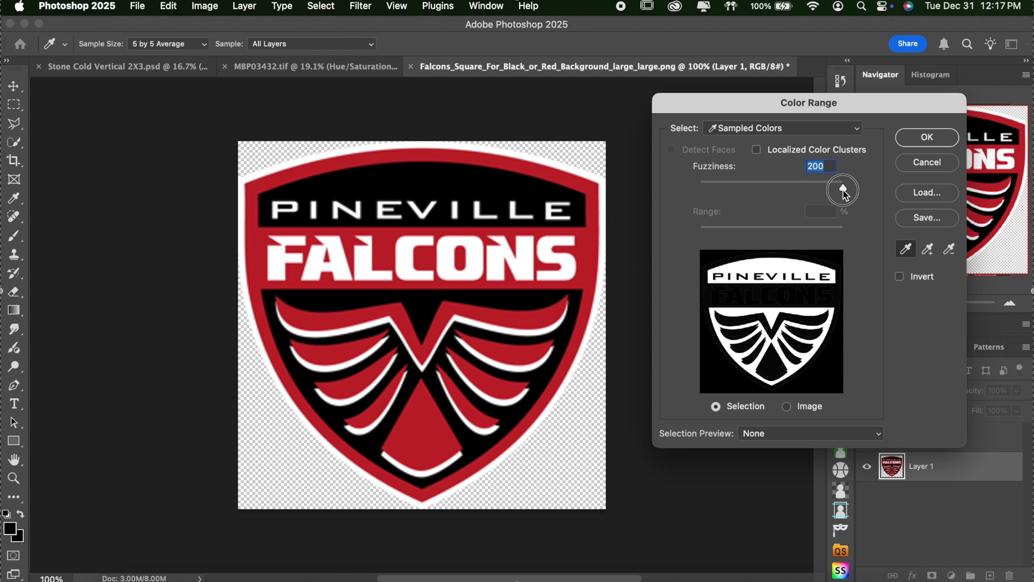
pyautogui.click(932, 138)
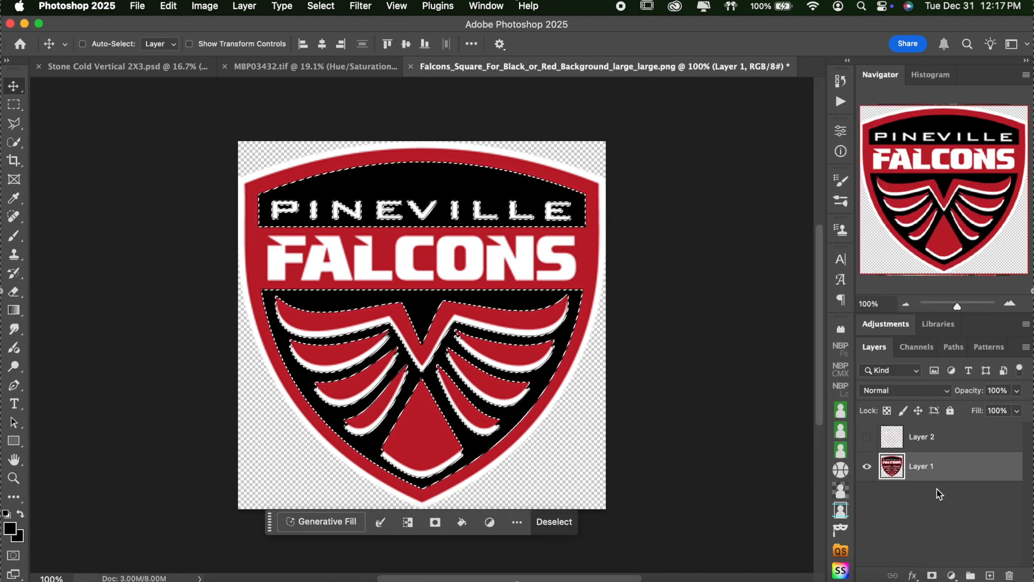
pyautogui.press('super+j')
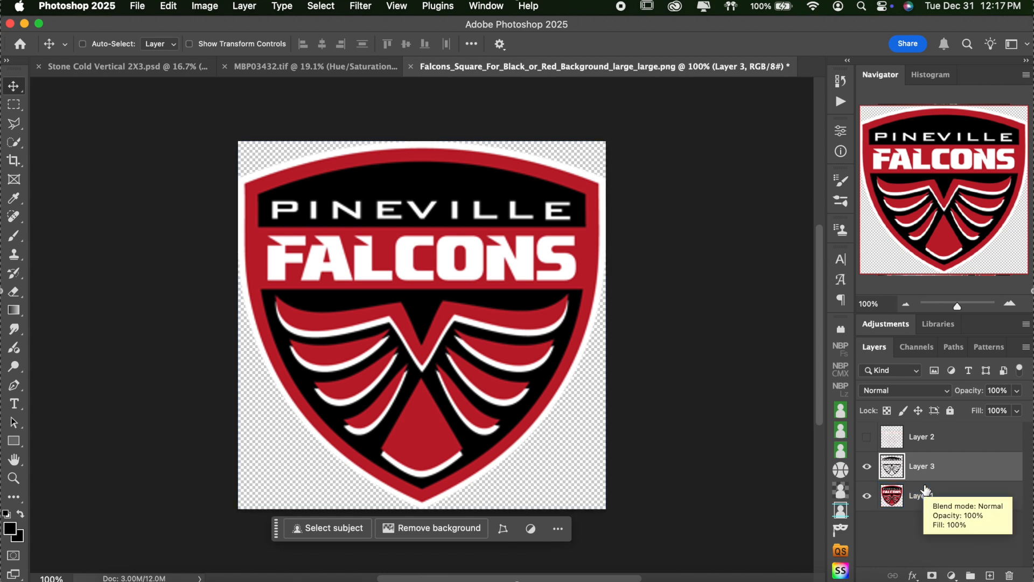
pyautogui.press('super')
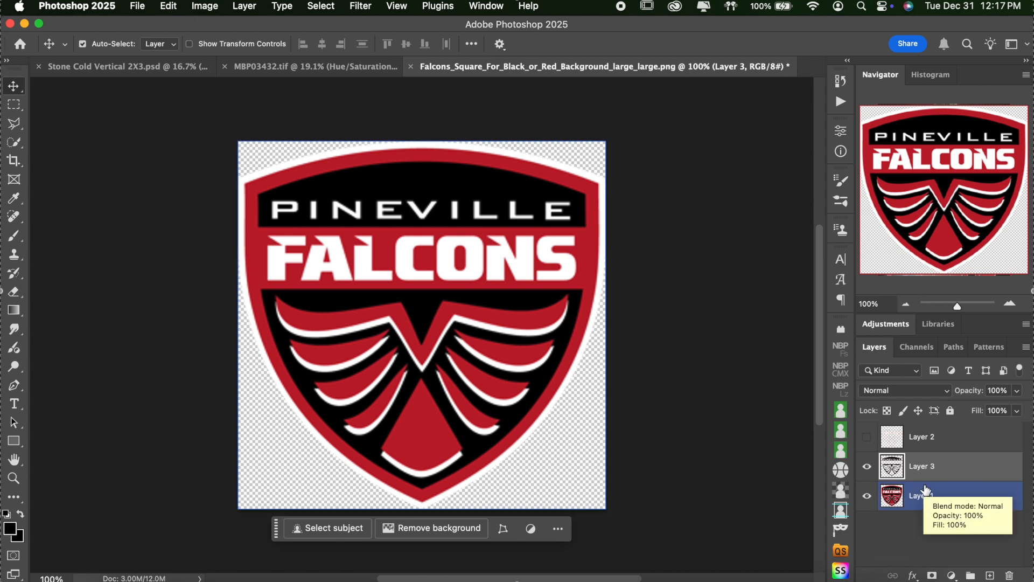
# Step: Hide Layers 2 and 3 so only the original full-colour crest shows
pyautogui.click(867, 496)
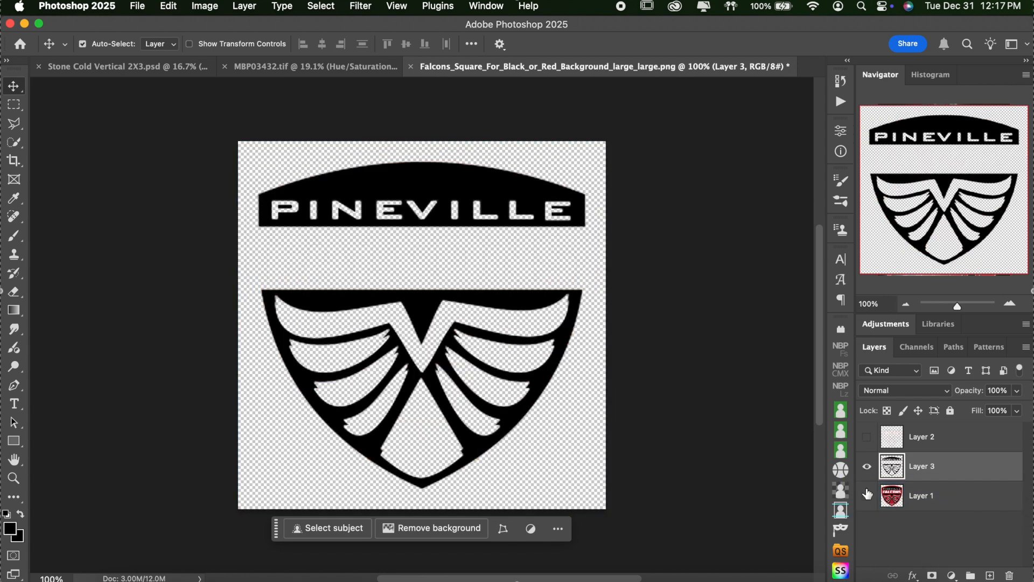
pyautogui.click(867, 438)
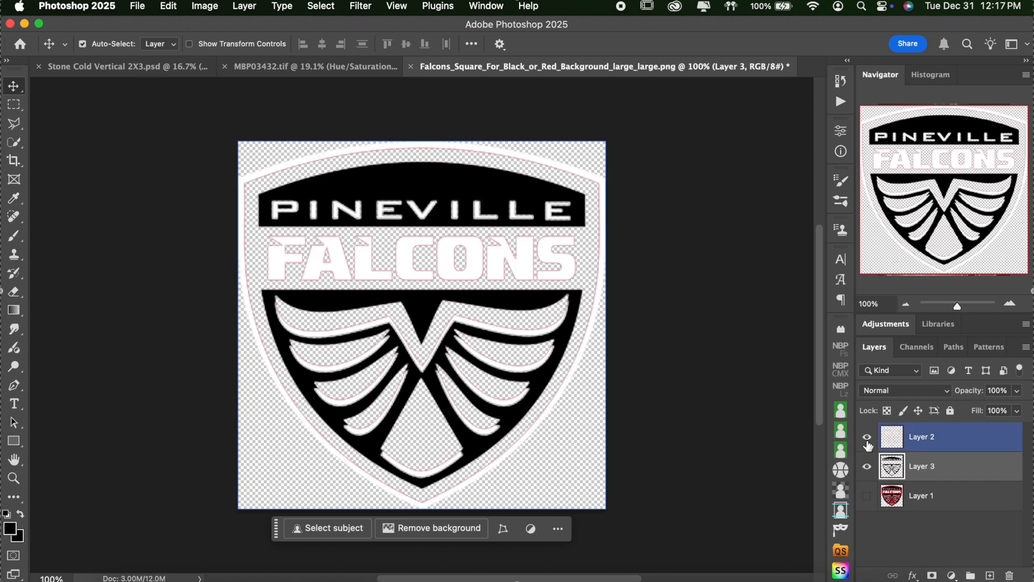
pyautogui.click(866, 438)
pyautogui.click(866, 438)
pyautogui.click(866, 438)
pyautogui.click(866, 437)
pyautogui.click(867, 437)
pyautogui.click(867, 466)
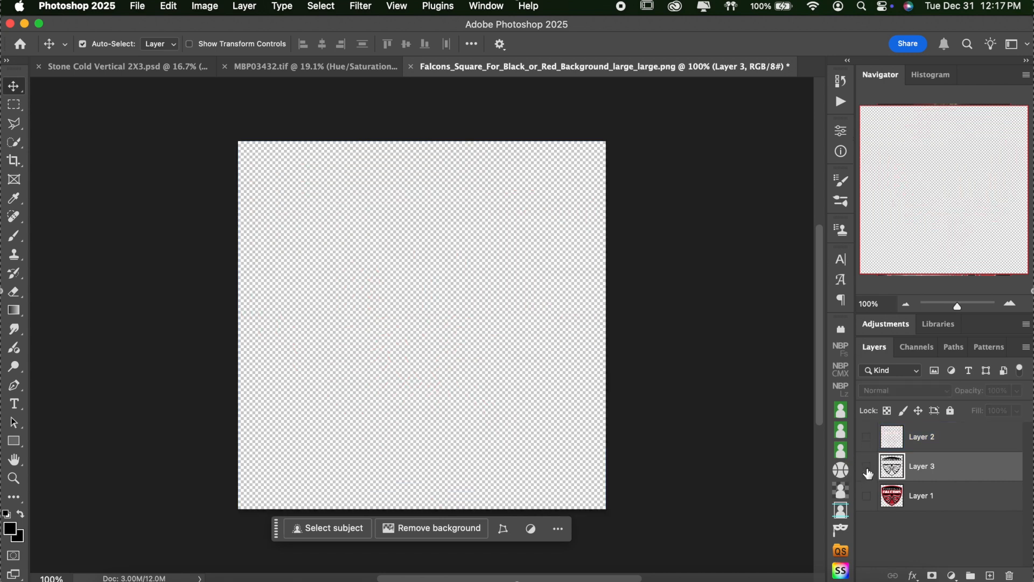
pyautogui.click(867, 496)
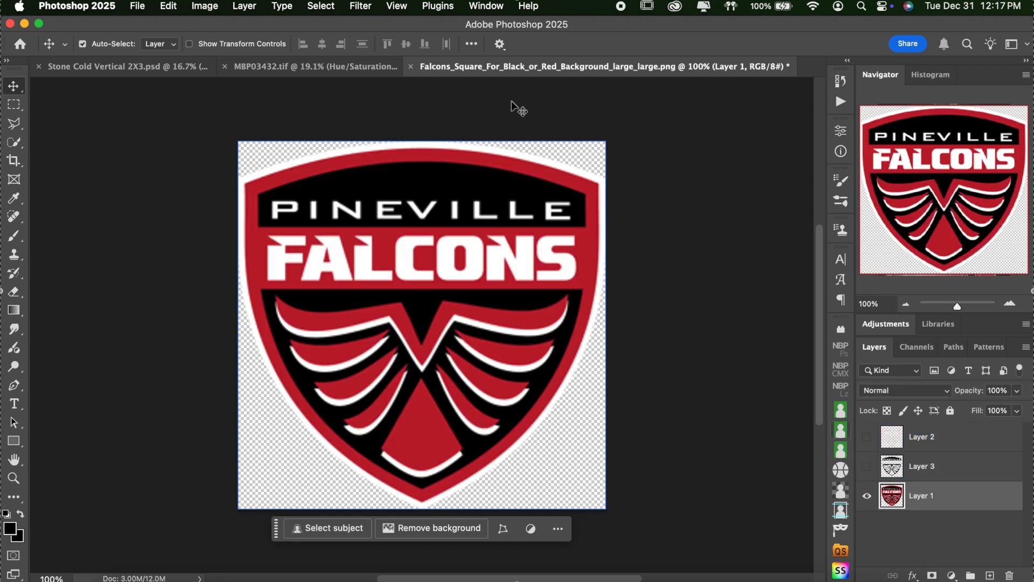
# Step: Select the crest's red areas with Color Range and copy them to new Layer 4
pyautogui.click(326, 6)
pyautogui.click(355, 145)
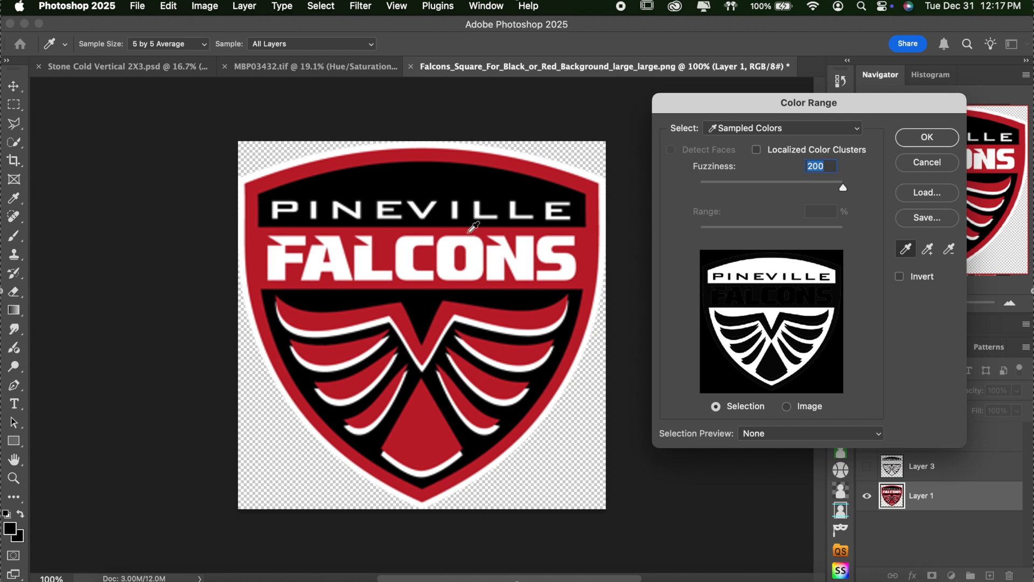
pyautogui.click(388, 243)
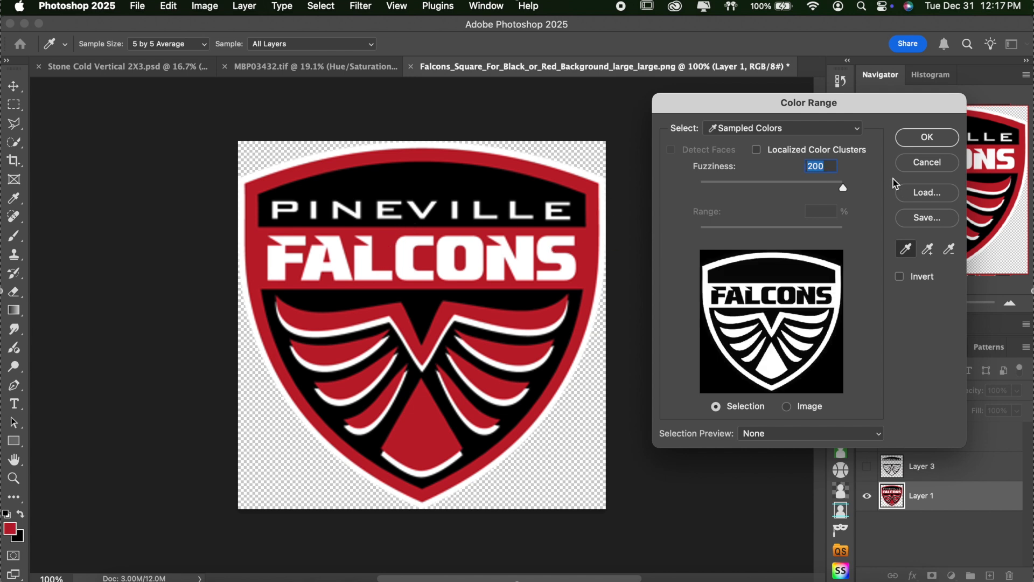
pyautogui.click(927, 137)
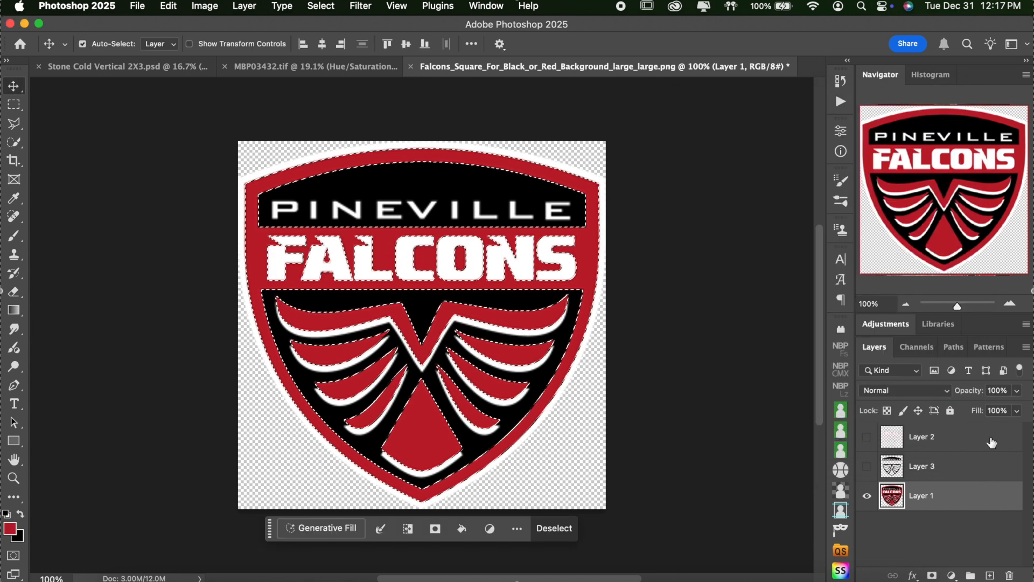
pyautogui.press('super+j')
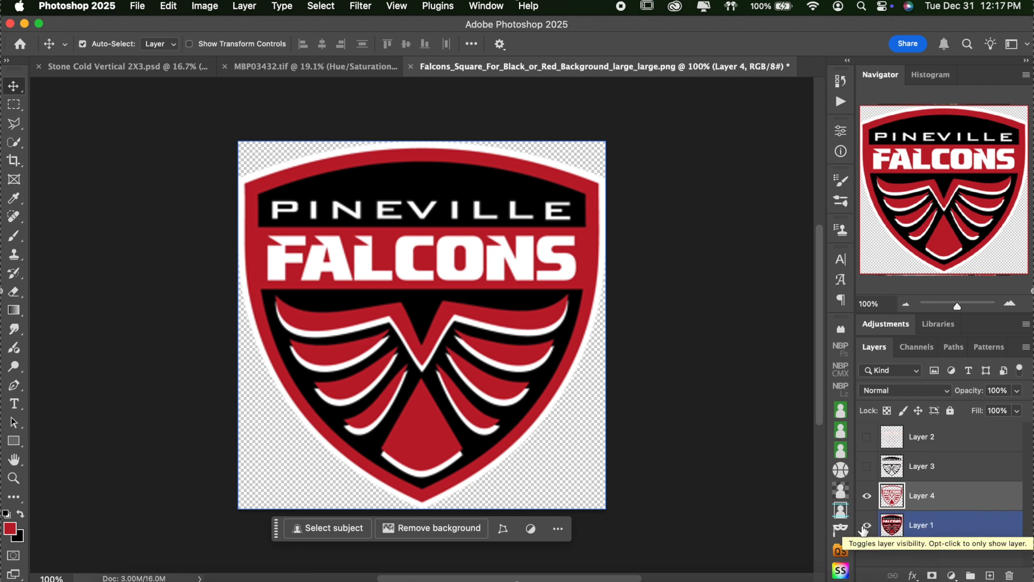
# Step: Hide Layers 1, 3 and 4, showing and selecting only the white Layer 2
pyautogui.click(866, 526)
pyautogui.click(990, 525)
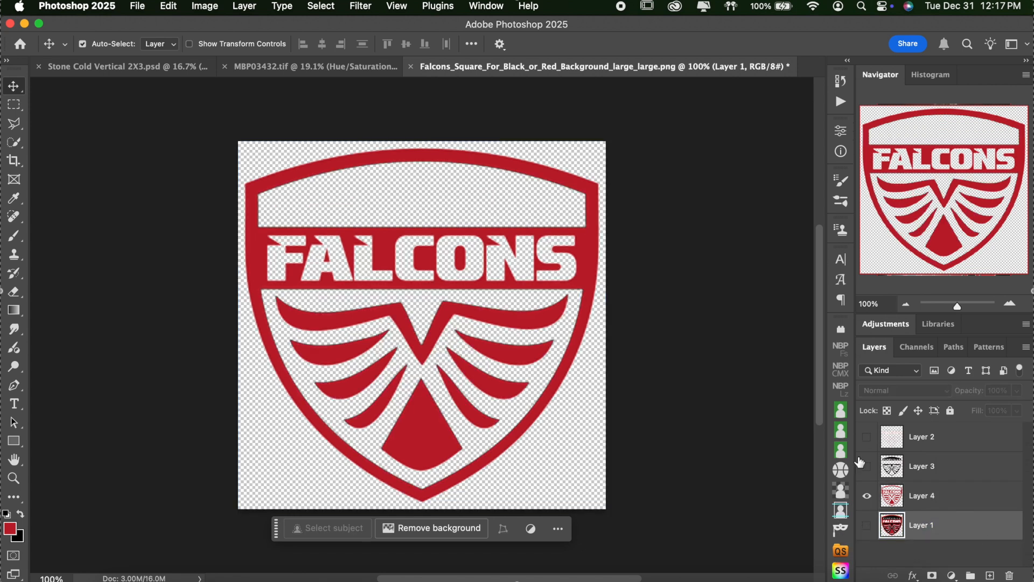
pyautogui.click(866, 495)
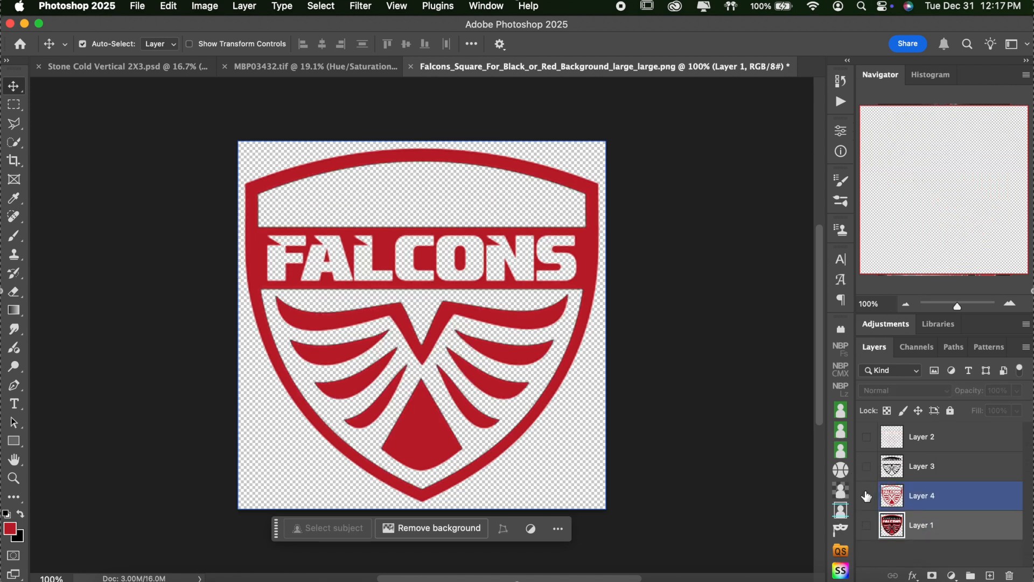
pyautogui.click(866, 467)
pyautogui.click(866, 467)
pyautogui.click(867, 437)
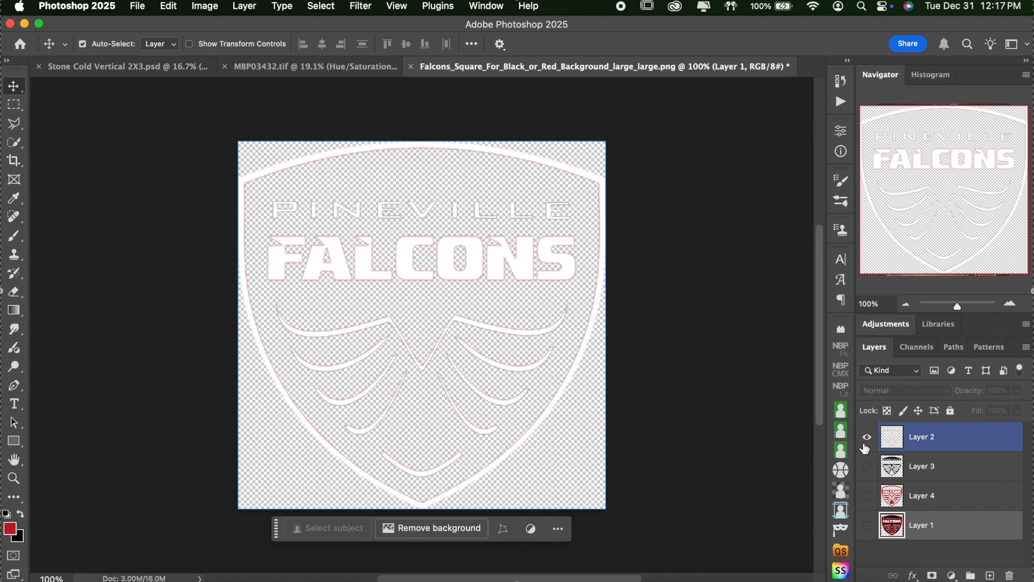
pyautogui.click(898, 429)
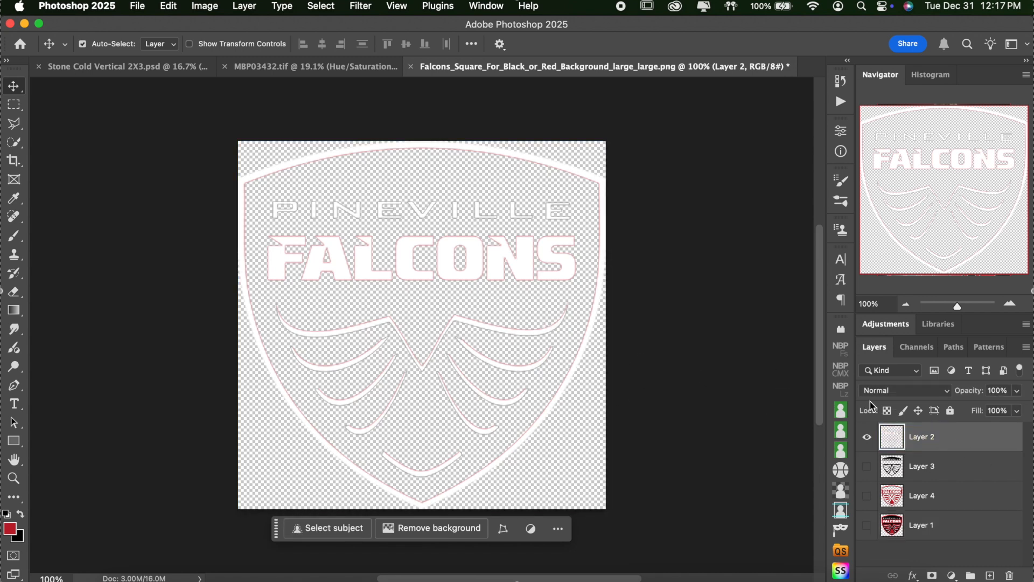
# Step: Give Layer 2 a pure white #ffffff Color Overlay
pyautogui.doubleClick(995, 444)
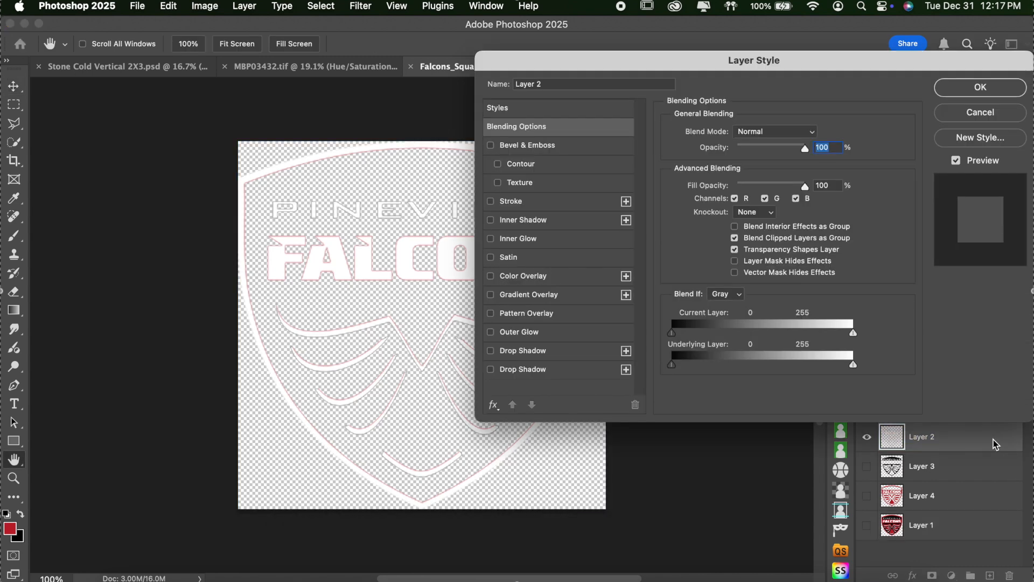
pyautogui.click(557, 280)
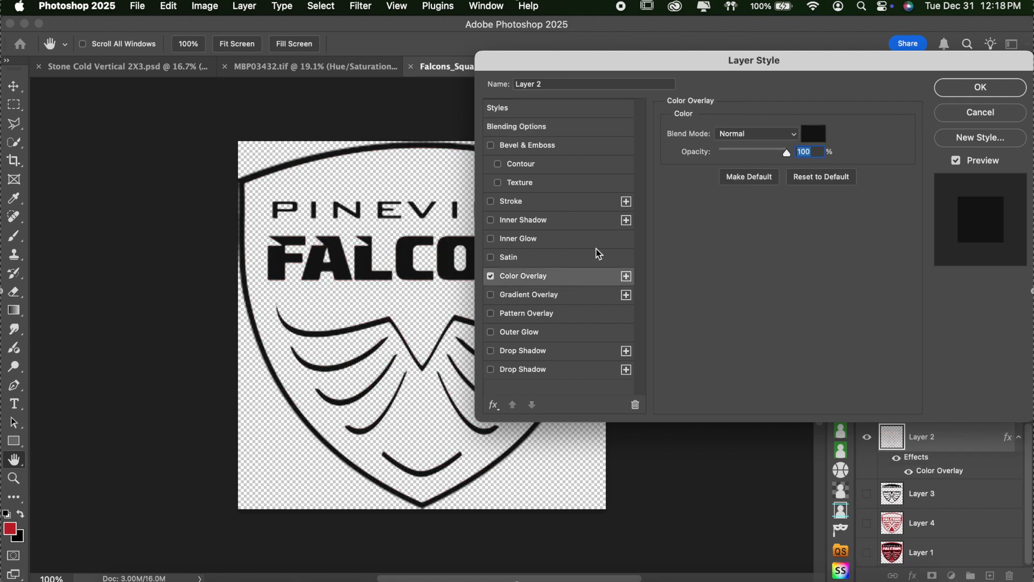
pyautogui.click(813, 133)
pyautogui.moveTo(711, 237); pyautogui.dragTo(560, 131)
pyautogui.click(986, 172)
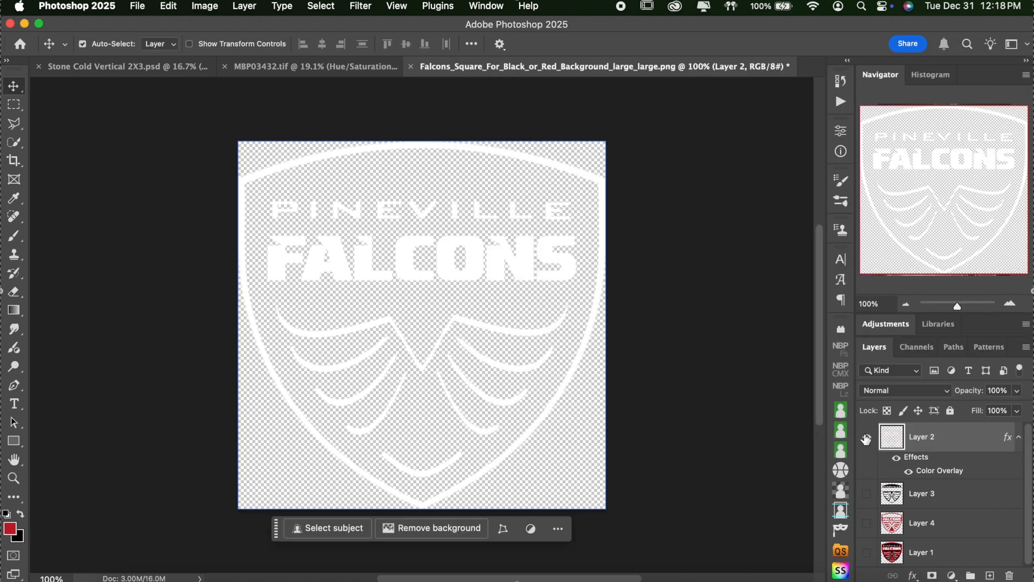
# Step: Select the white, black and red crest layers together and switch to the goalie photo document
pyautogui.click(962, 501)
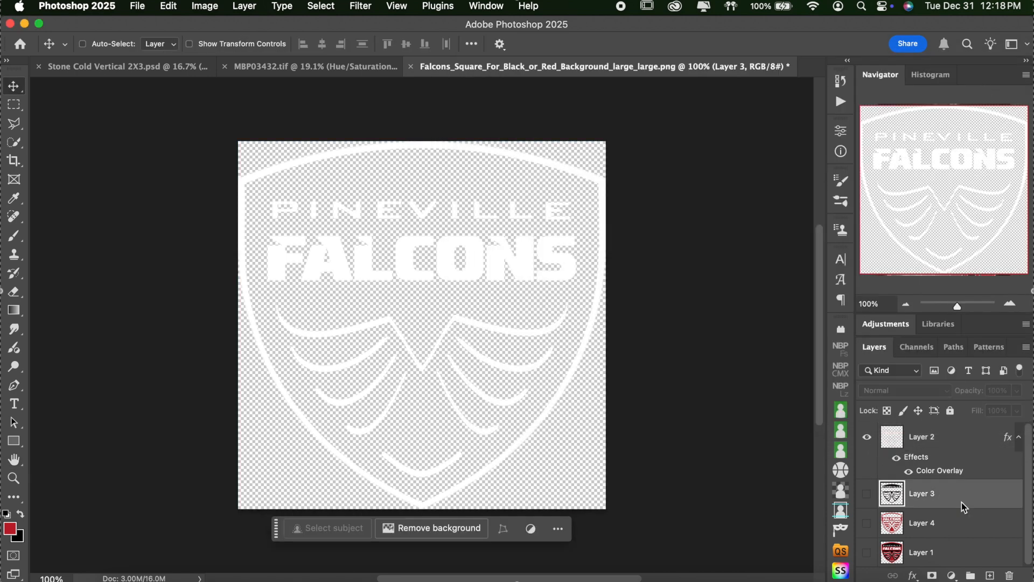
pyautogui.keyDown('shift'); pyautogui.click(964, 530); pyautogui.keyUp('shift')
pyautogui.keyDown('shift'); pyautogui.click(963, 442); pyautogui.keyUp('shift')
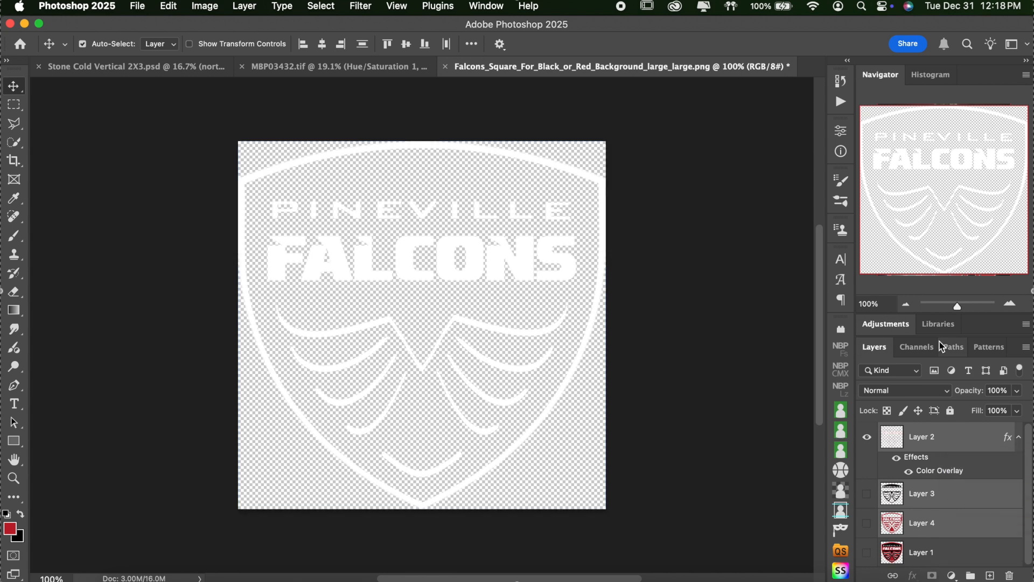
pyautogui.click(333, 69)
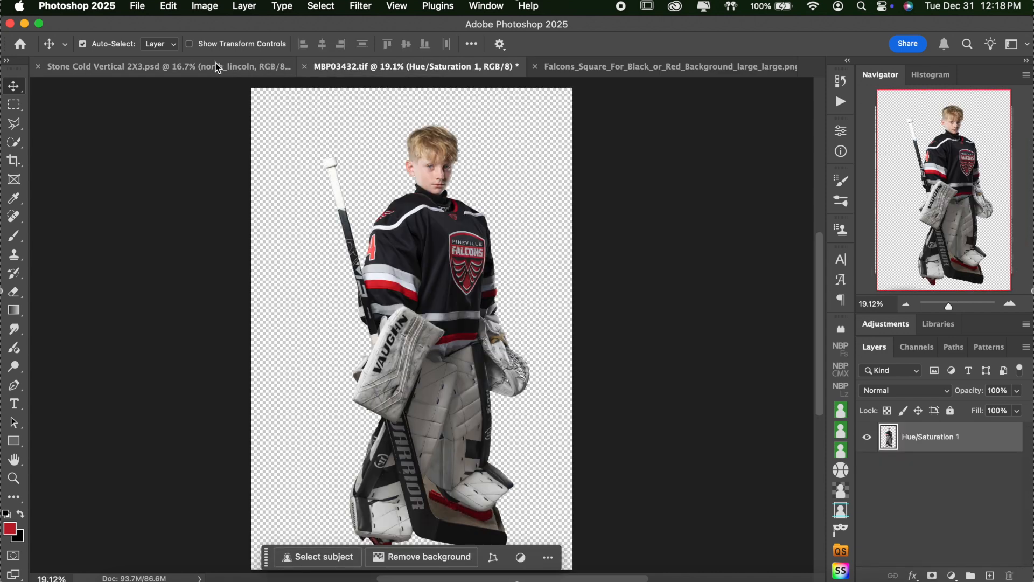
# Step: Paste the crest layers into Stone Cold Vertical 2X3.psd, hiding north_lincoln and showing Layers 1 and 2
pyautogui.click(216, 66)
pyautogui.scroll(-2, 957, 529)
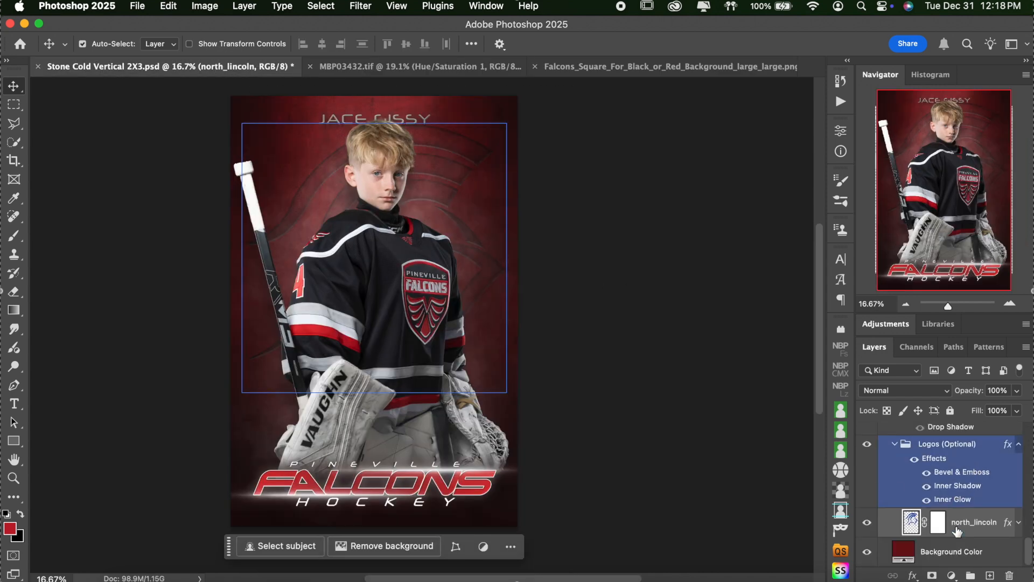
pyautogui.click(866, 522)
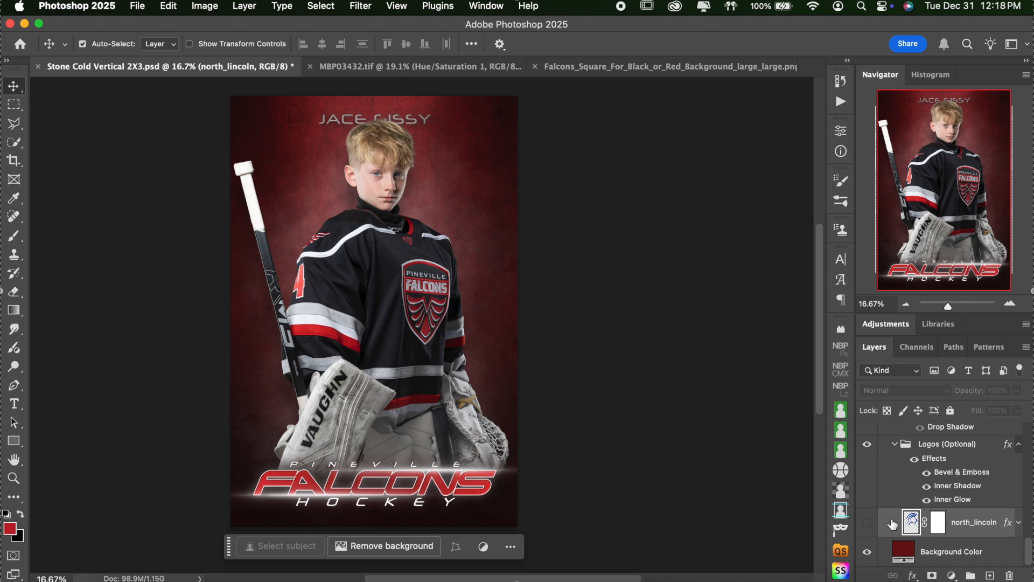
pyautogui.press('cmd+v')
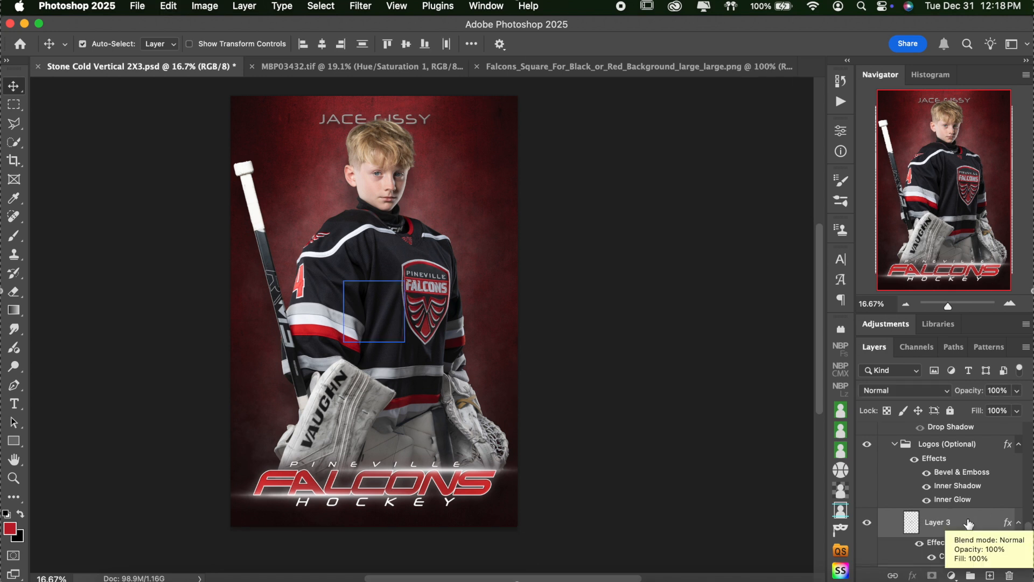
pyautogui.scroll(-3, 968, 523)
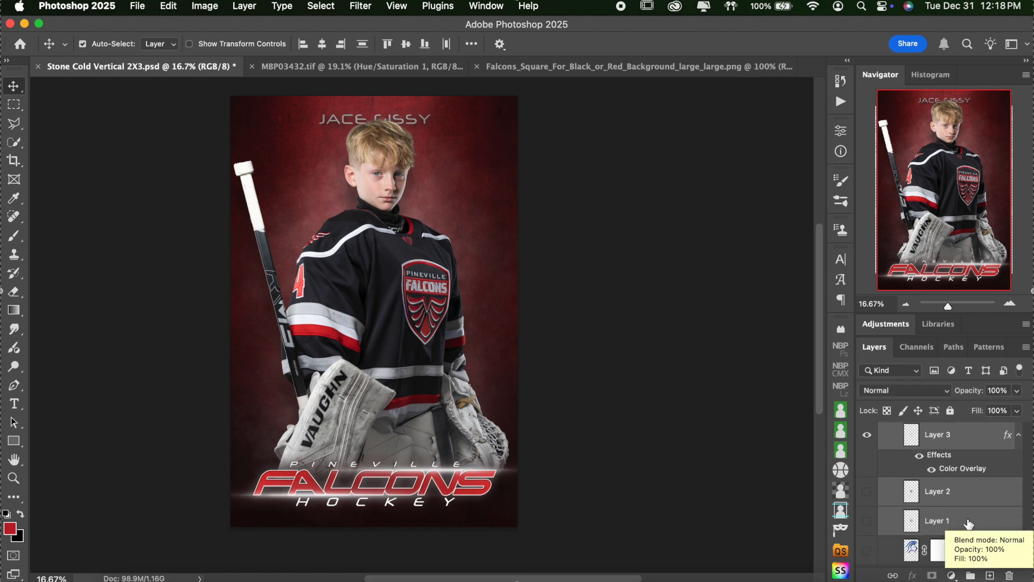
pyautogui.click(867, 521)
pyautogui.click(867, 491)
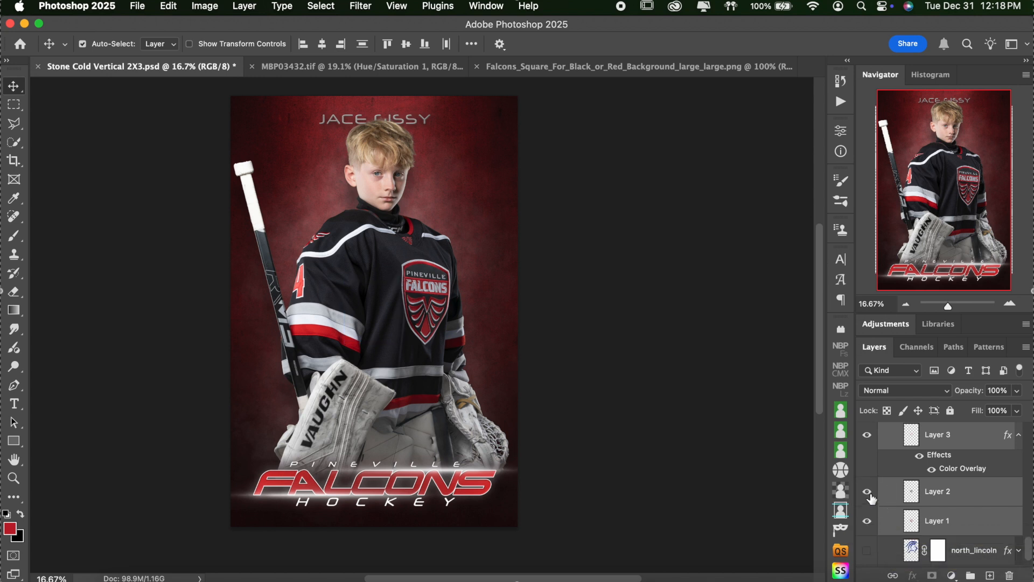
pyautogui.scroll(1, 972, 493)
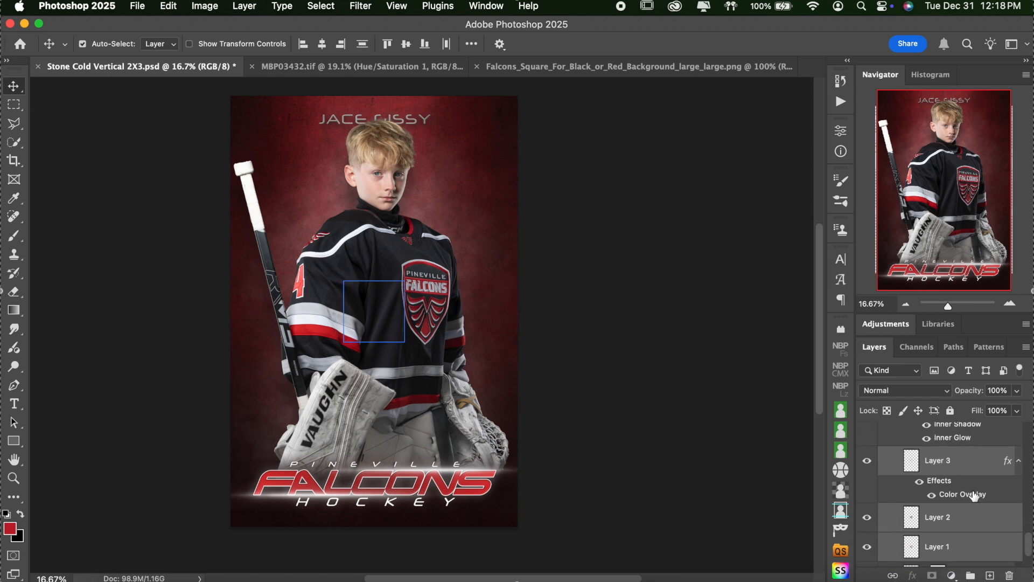
pyautogui.scroll(-1, 975, 496)
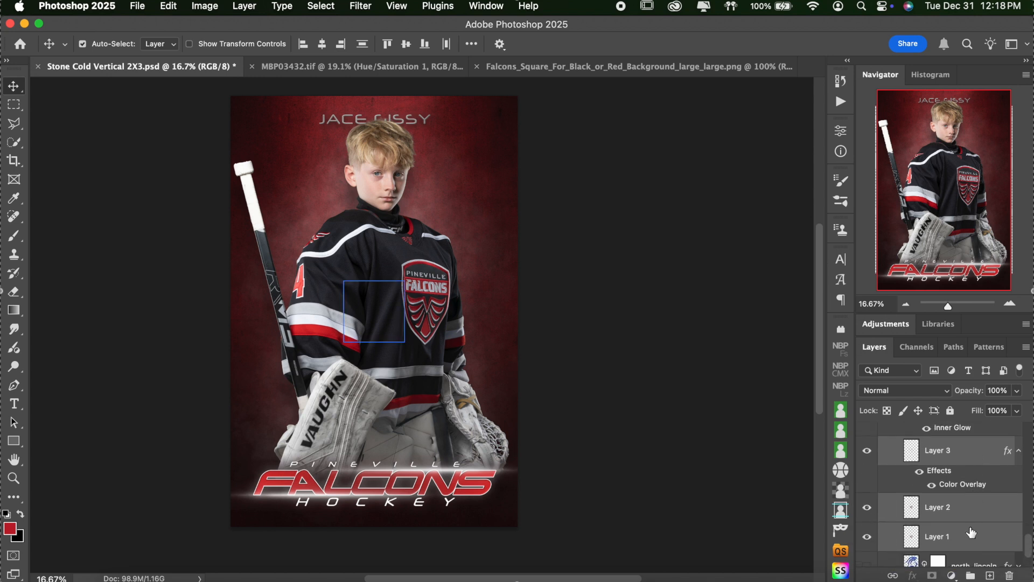
pyautogui.press('super+t')
# Step: Stretch the pasted crest layers upward and downward across the red background, then commit
pyautogui.moveTo(373, 280); pyautogui.dragTo(389, 109)
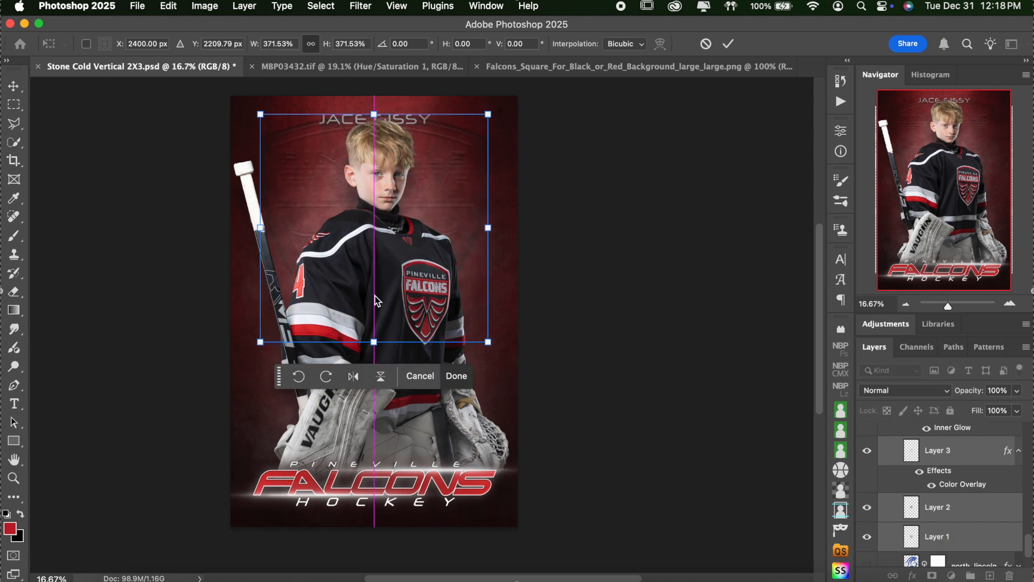
pyautogui.moveTo(374, 341); pyautogui.dragTo(373, 447)
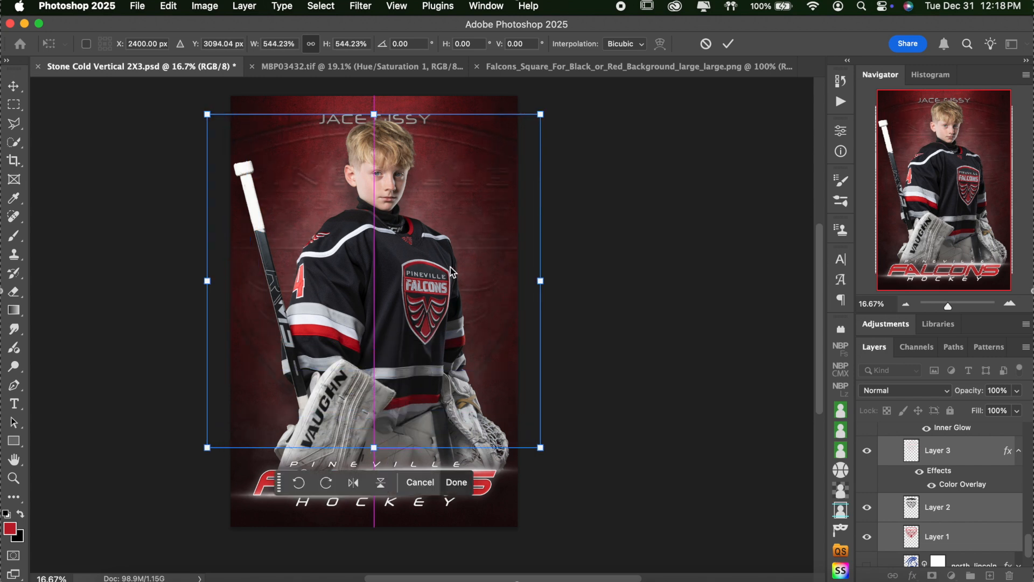
pyautogui.press('Return')
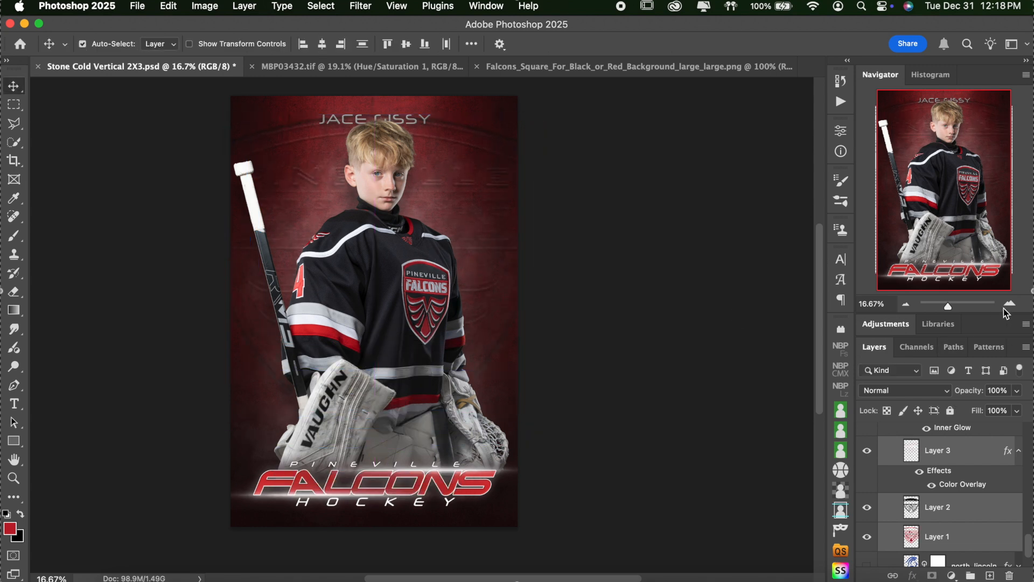
# Step: Zoom in to inspect the embossed crest, then zoom back out over the poster
pyautogui.click(1010, 303)
pyautogui.click(1010, 303)
pyautogui.scroll(10, 679, 242)
pyautogui.hscroll(-4, 680, 242)
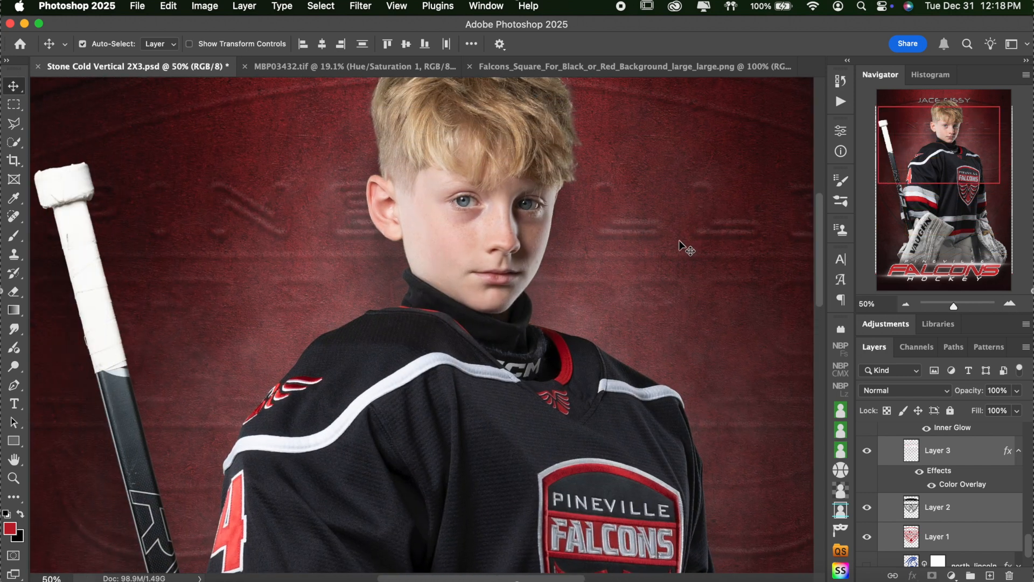
pyautogui.scroll(3, 680, 242)
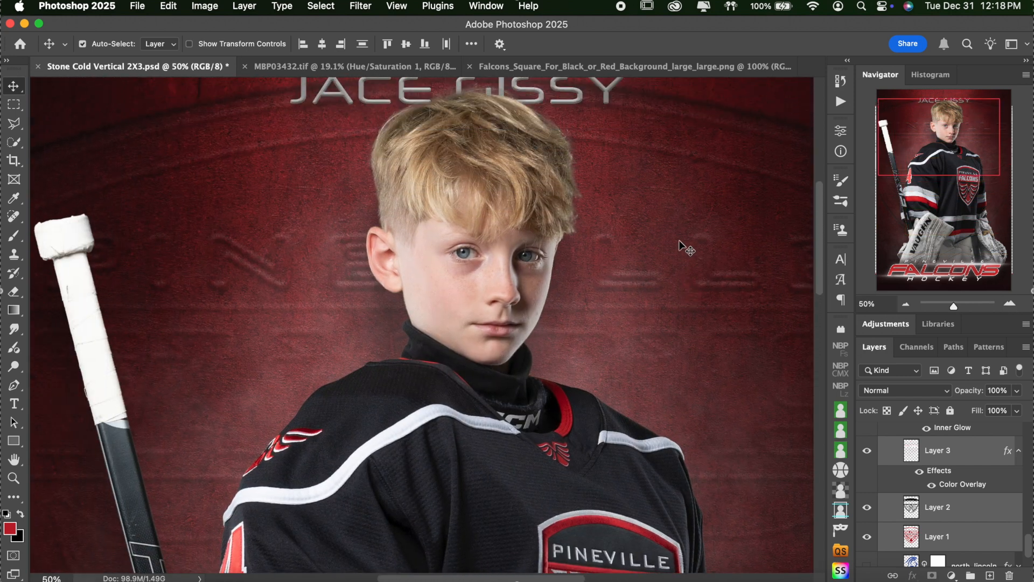
pyautogui.click(905, 304)
pyautogui.scroll(-3, 743, 337)
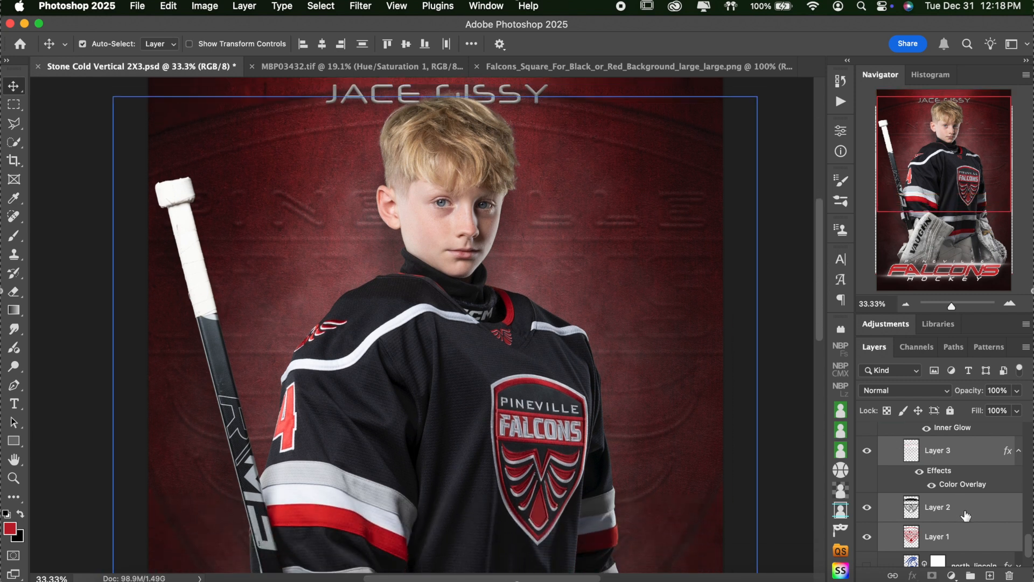
# Step: Hide the white overlay crest and delete the extra Layer 3
pyautogui.click(868, 451)
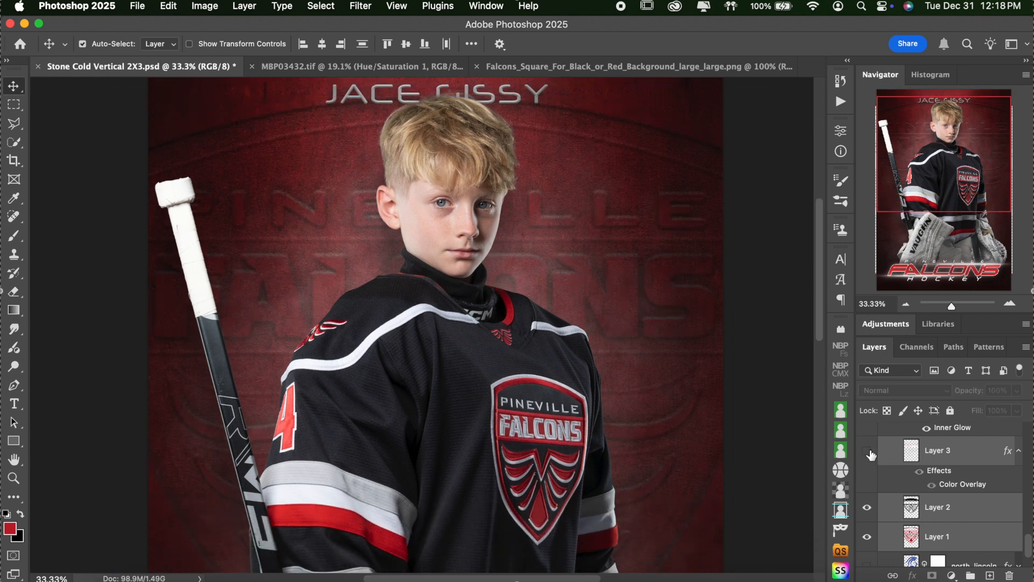
pyautogui.click(976, 462)
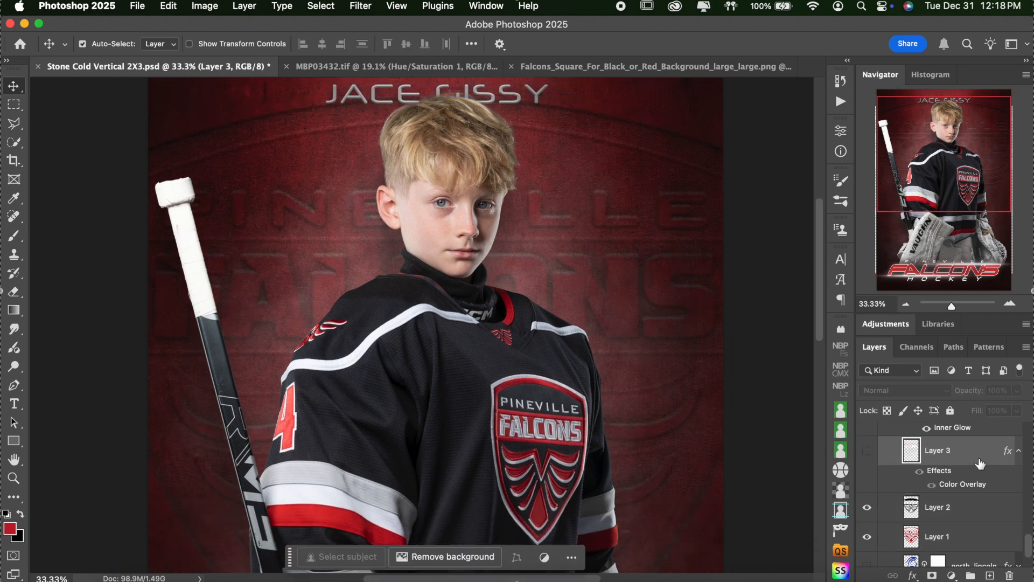
pyautogui.press('Delete')
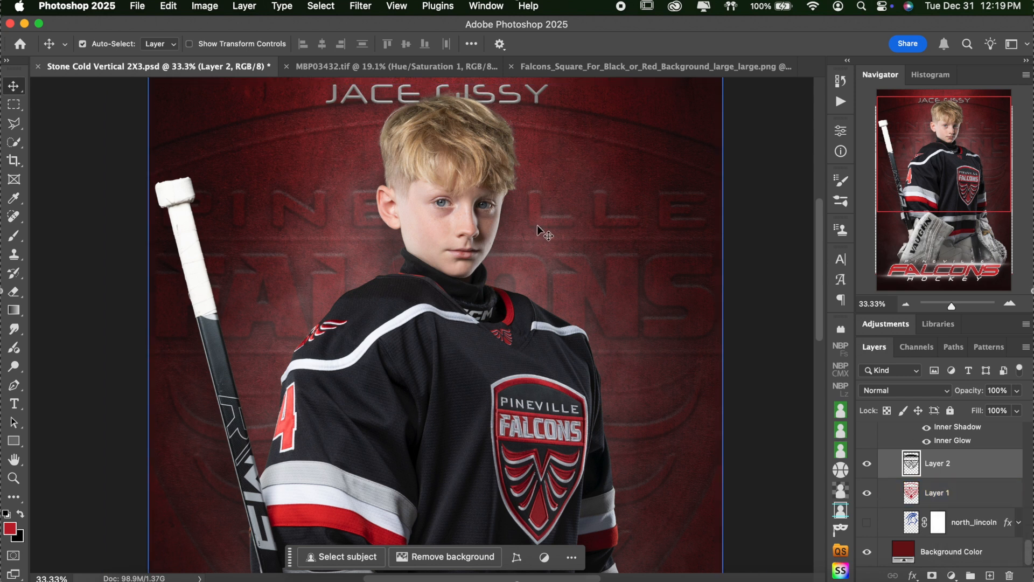
# Step: Select Layer 1 and Layer 2 together and put them into a new Group 1
pyautogui.click(906, 304)
pyautogui.scroll(-2, 761, 354)
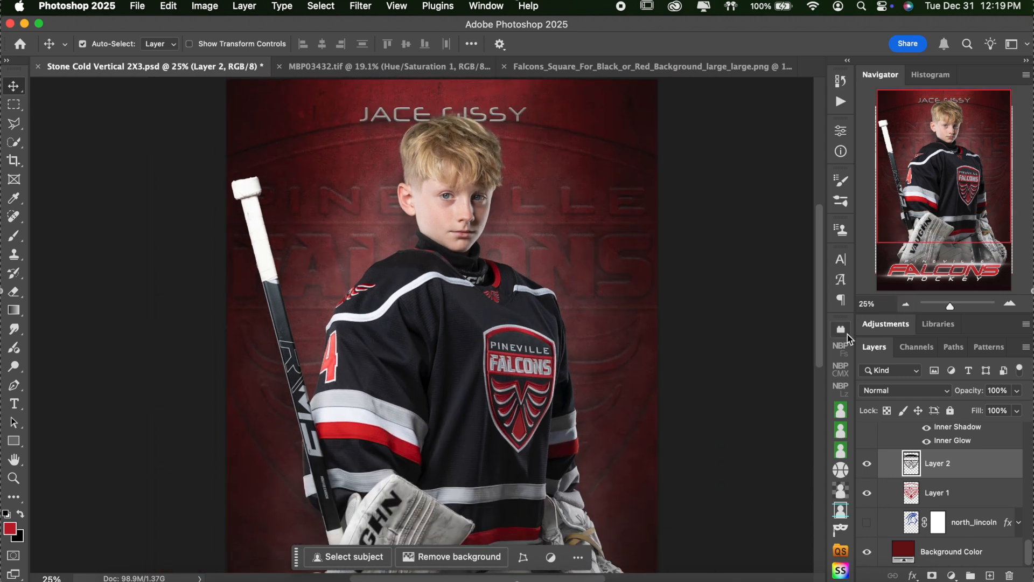
pyautogui.keyDown('shift'); pyautogui.click(964, 490); pyautogui.keyUp('shift')
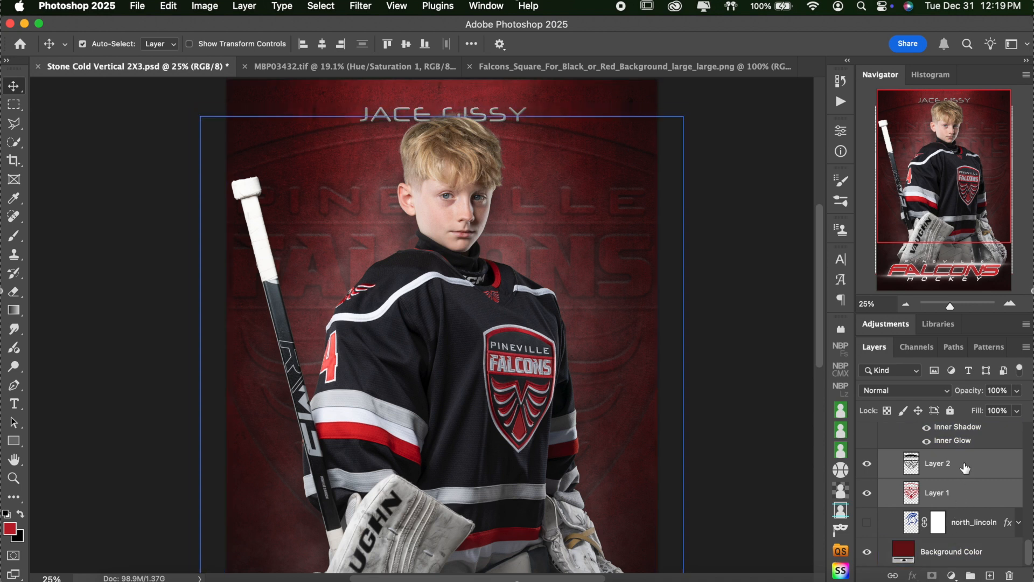
pyautogui.click(969, 575)
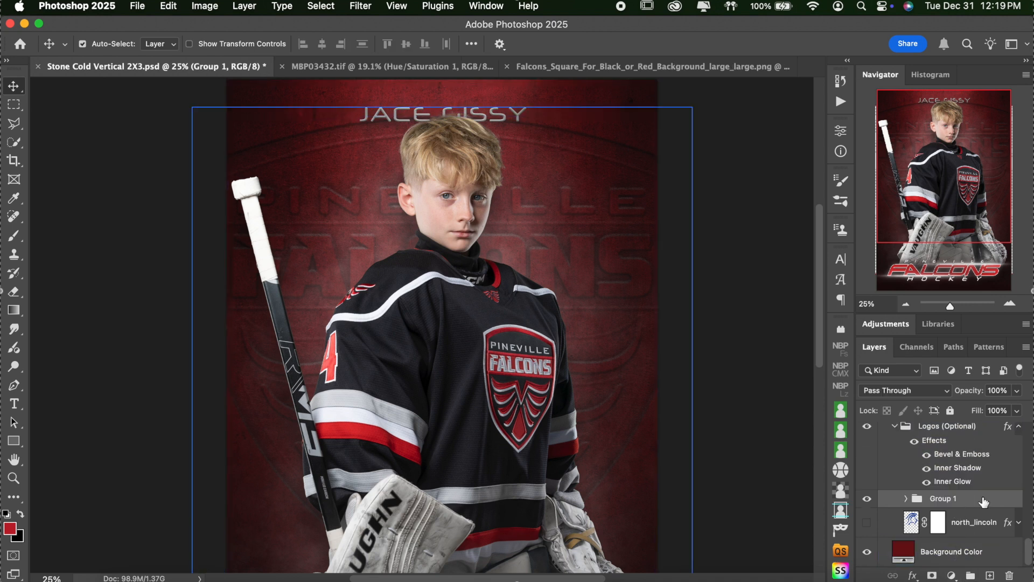
# Step: Turn off Auto-Select, then undo an accidental downward nudge of Group 1
pyautogui.click(83, 44)
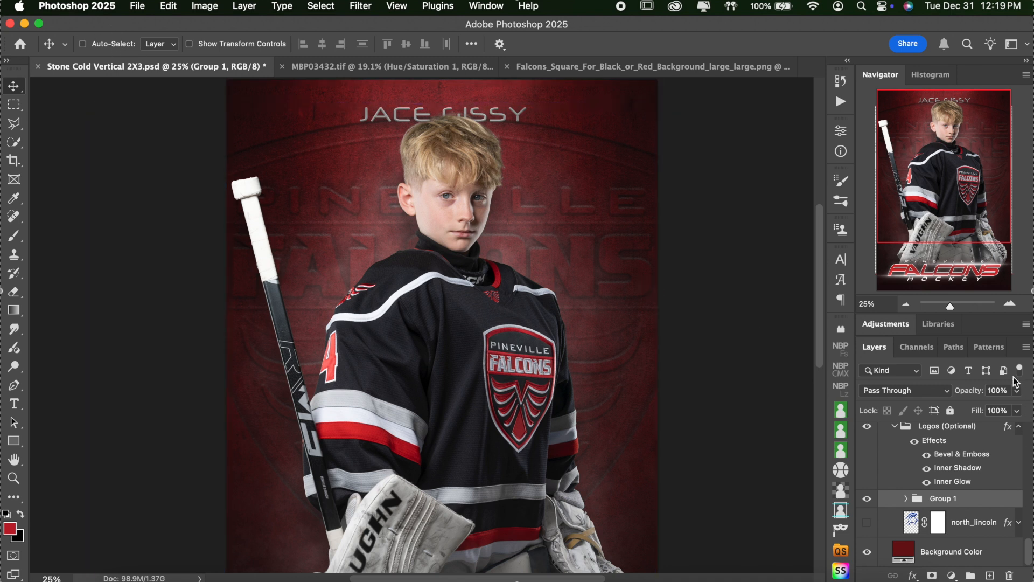
pyautogui.click(905, 305)
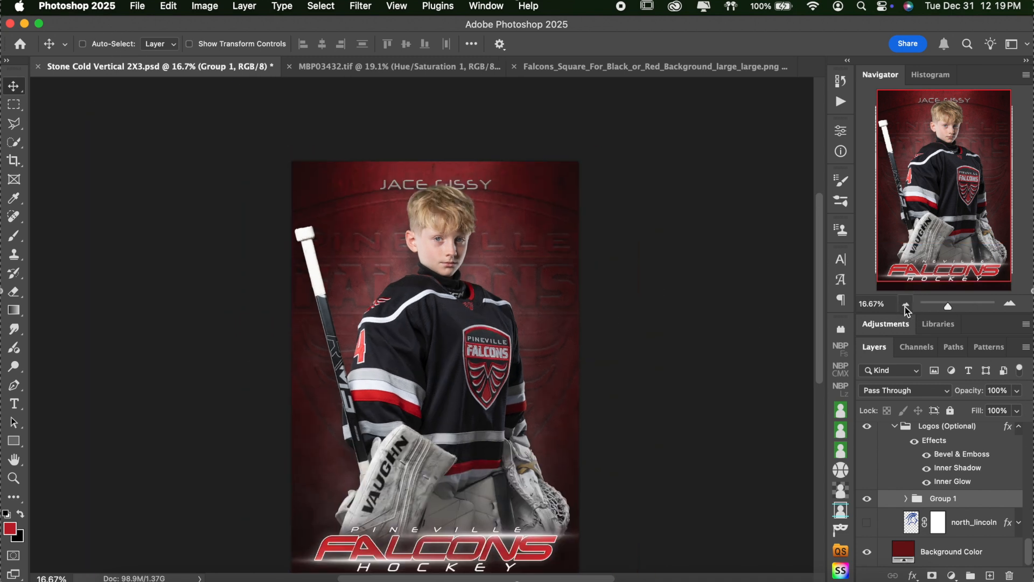
pyautogui.click(521, 260)
pyautogui.moveTo(521, 265); pyautogui.dragTo(522, 272)
pyautogui.press('super+z')
pyautogui.click(1010, 305)
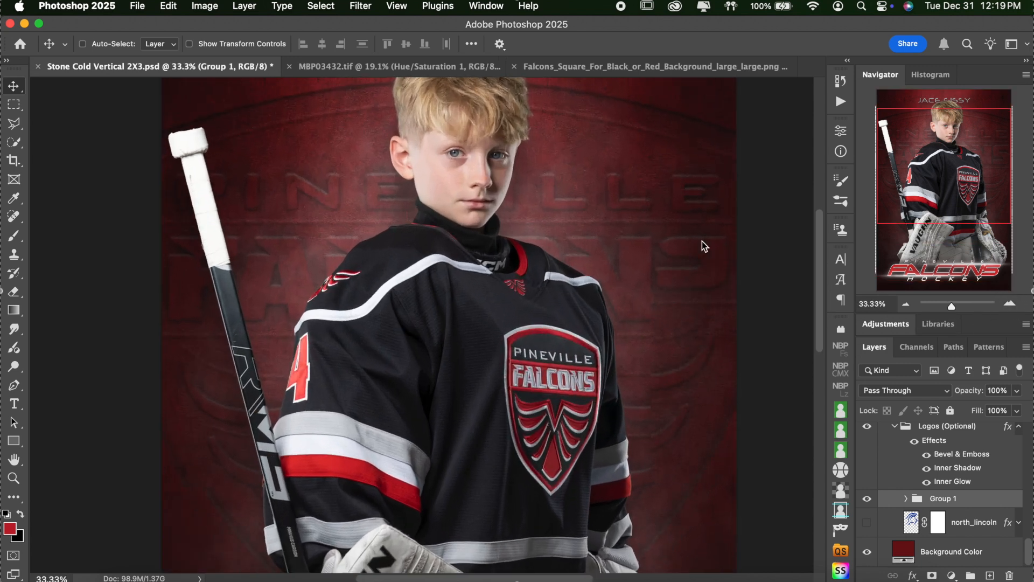
pyautogui.click(922, 424)
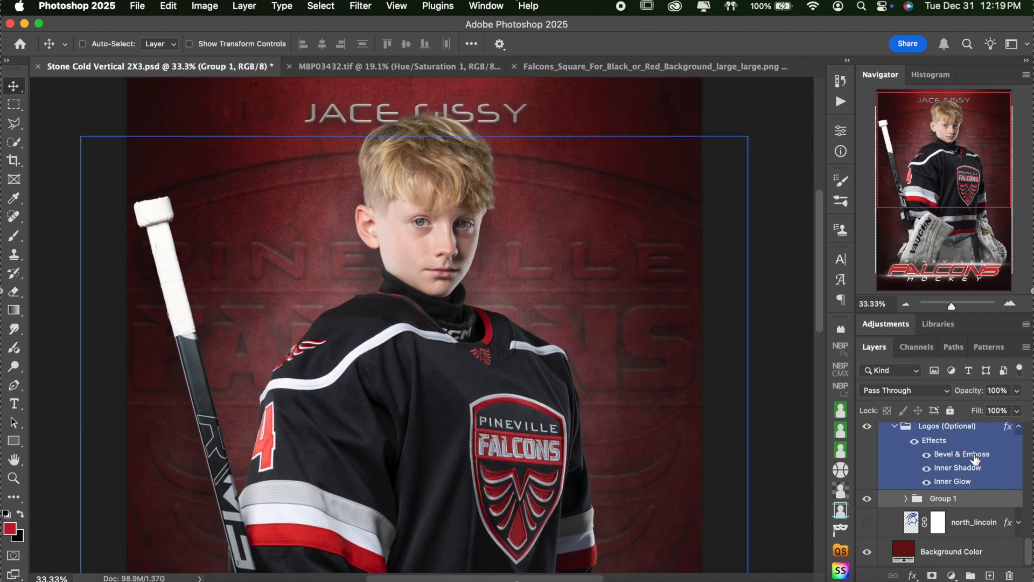
pyautogui.scroll(1, 941, 451)
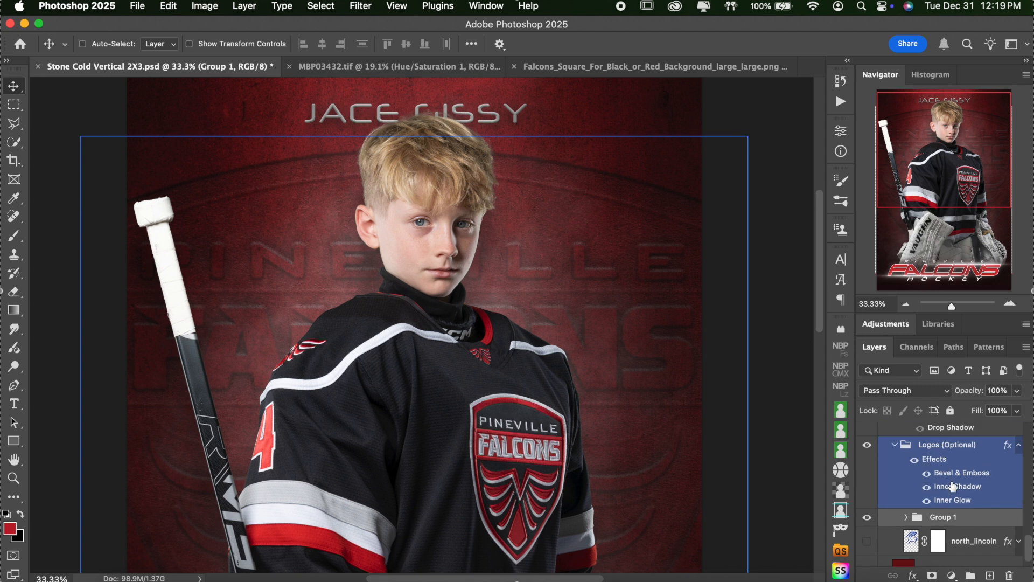
pyautogui.doubleClick(976, 474)
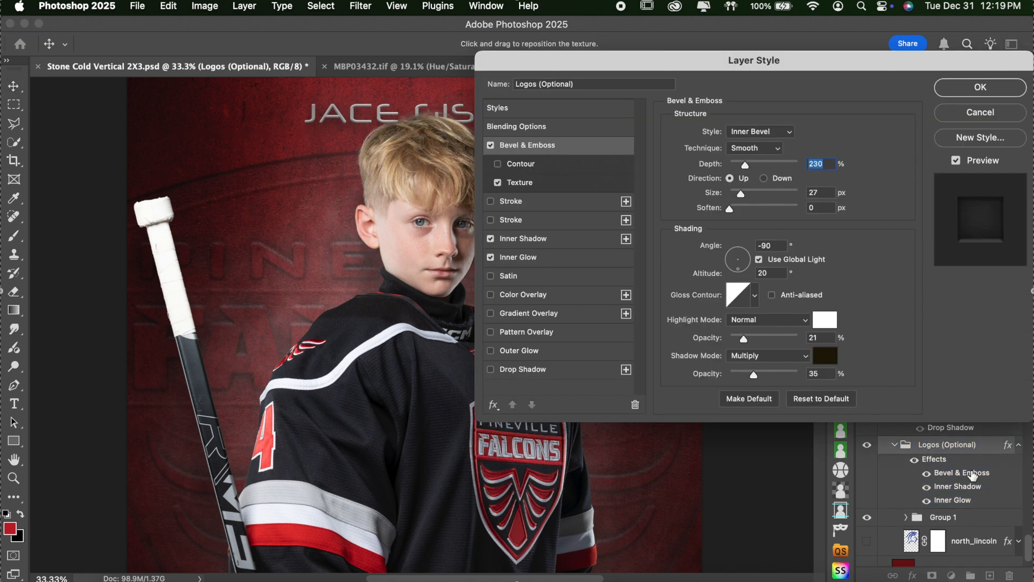
pyautogui.moveTo(765, 165); pyautogui.dragTo(748, 196)
pyautogui.click(756, 193)
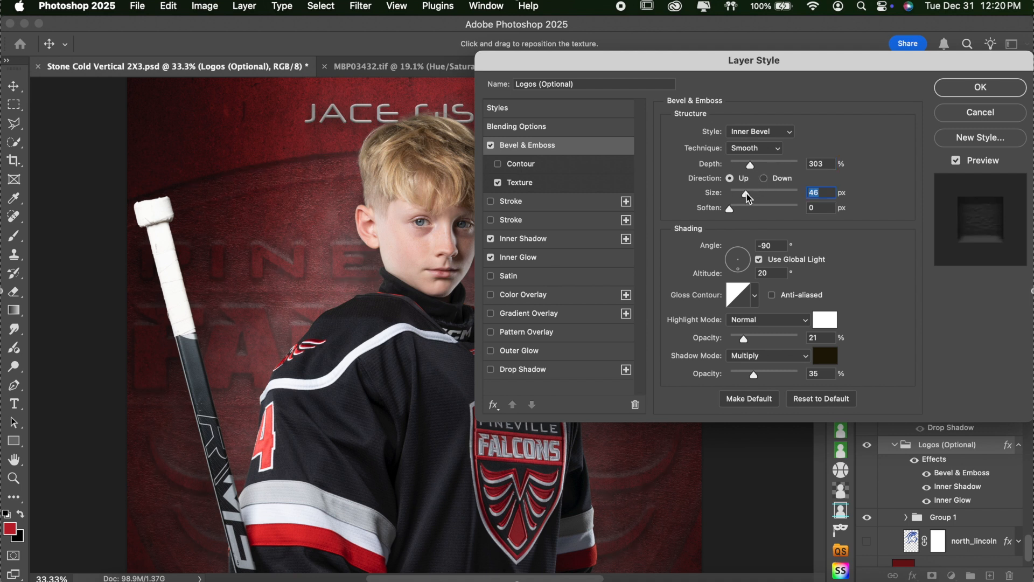
pyautogui.click(969, 115)
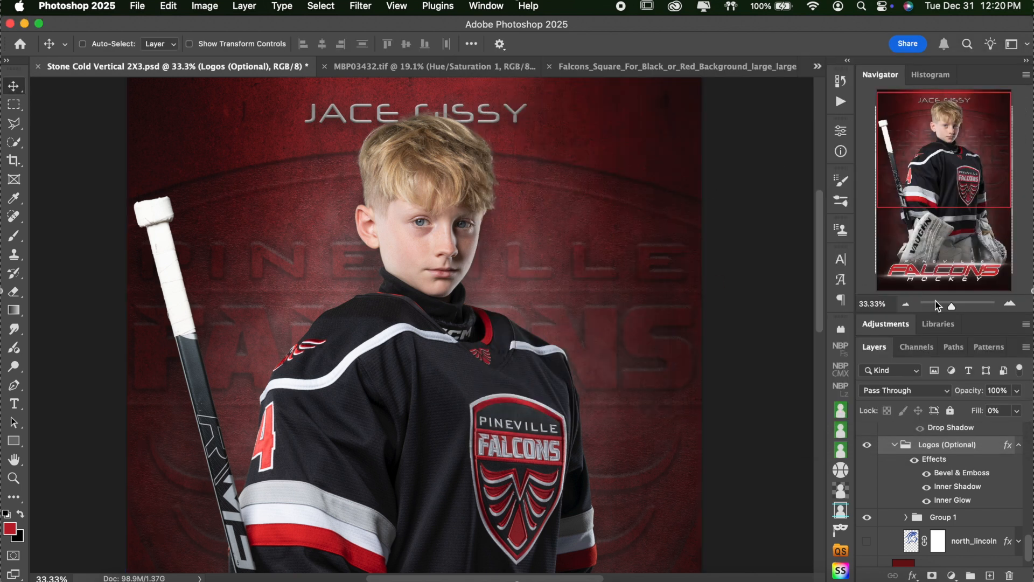
pyautogui.click(907, 304)
pyautogui.click(906, 305)
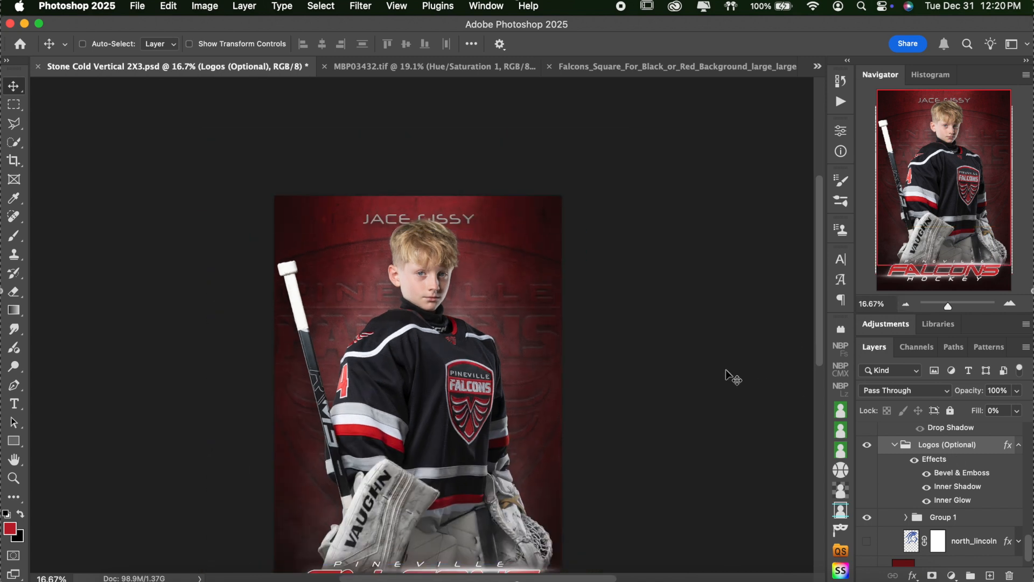
pyautogui.scroll(-2, 730, 375)
pyautogui.scroll(-1, 729, 376)
pyautogui.scroll(5, 952, 475)
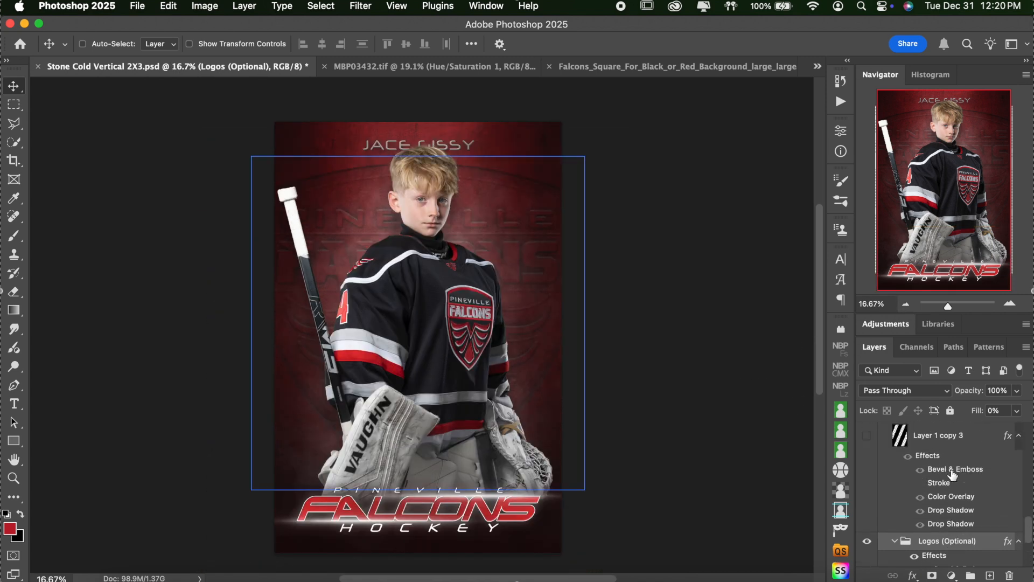
pyautogui.click(867, 541)
pyautogui.click(867, 435)
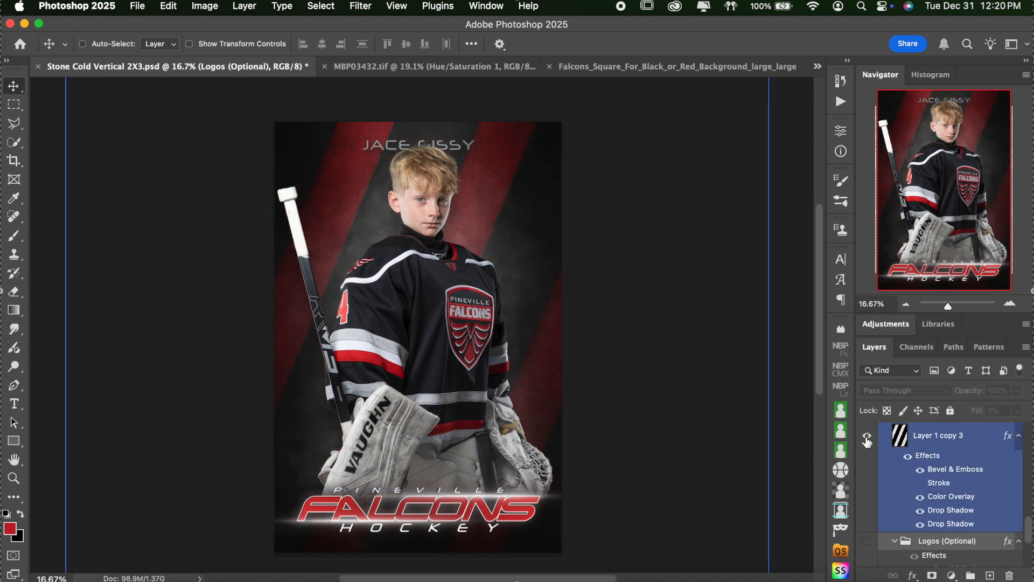
pyautogui.click(867, 436)
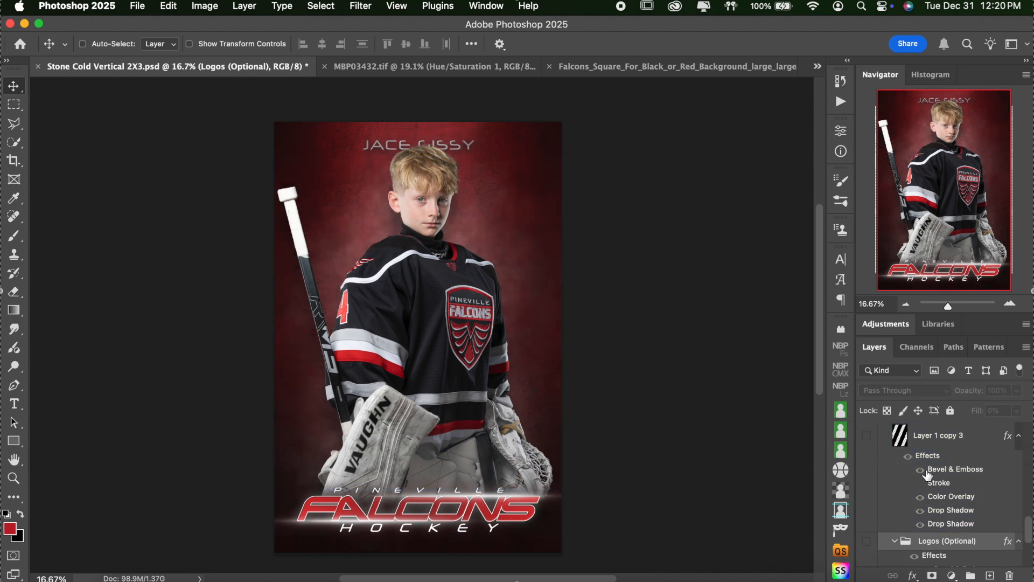
pyautogui.scroll(2, 926, 473)
pyautogui.scroll(1, 927, 473)
pyautogui.scroll(2, 926, 474)
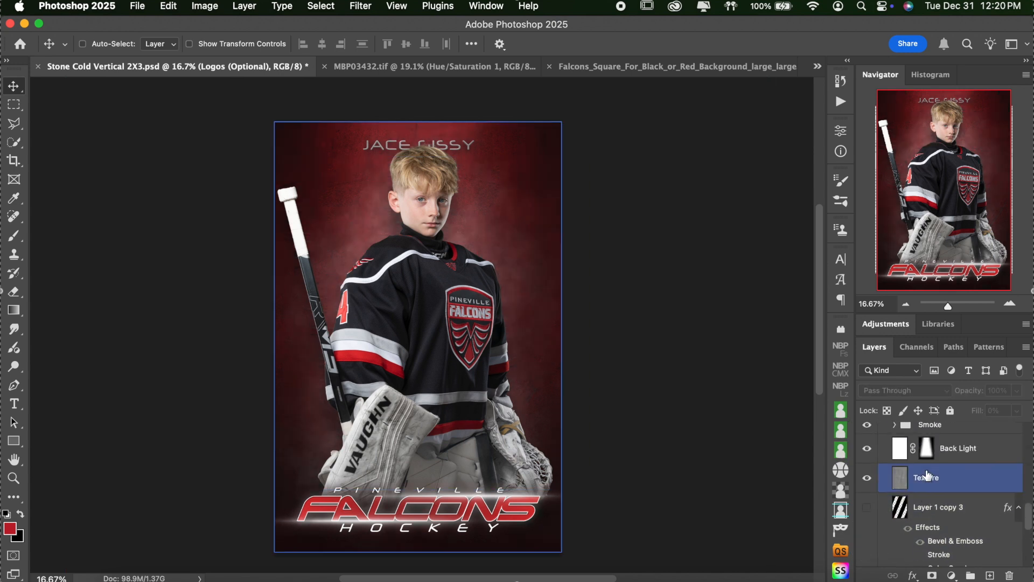
pyautogui.click(867, 477)
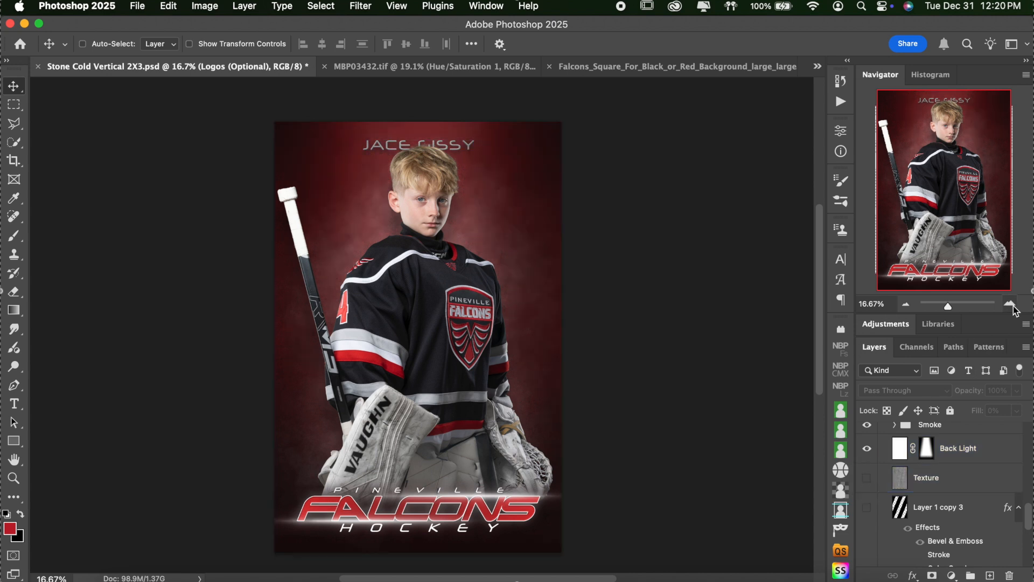
pyautogui.press('super+equal')
pyautogui.press('super+equal')
pyautogui.press('super+equal')
pyautogui.scroll(5, 672, 224)
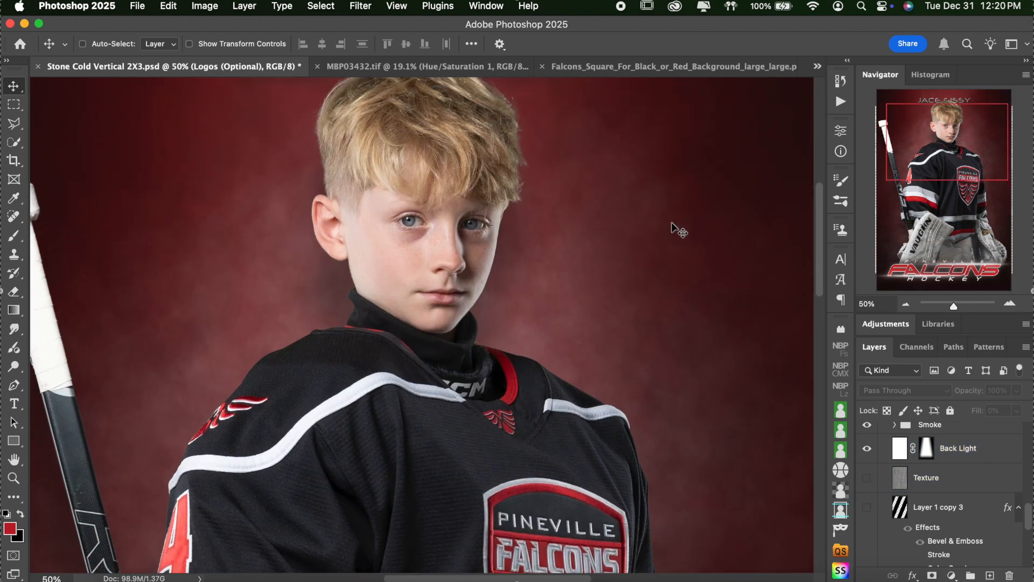
pyautogui.click(906, 305)
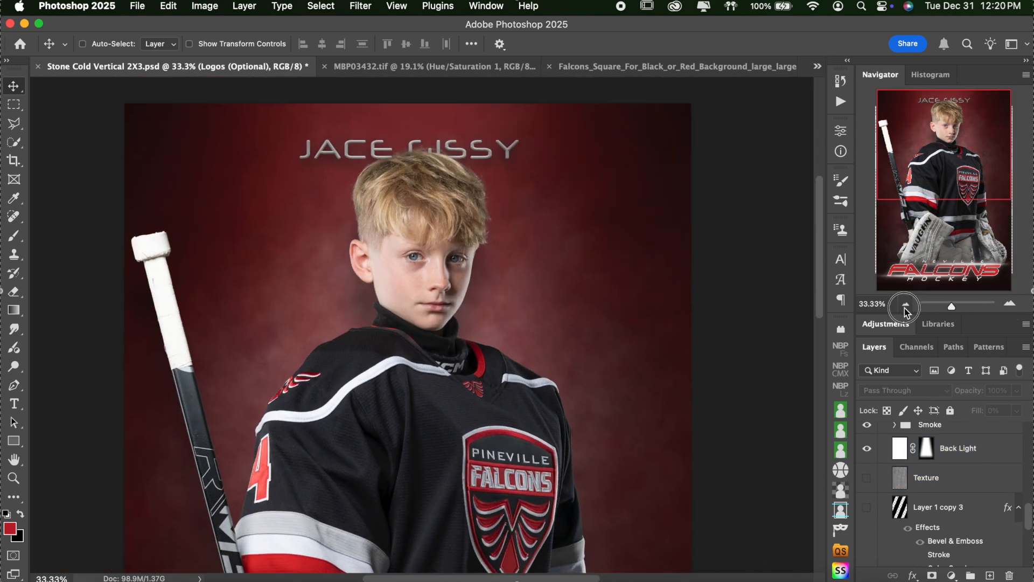
pyautogui.click(905, 305)
pyautogui.click(906, 305)
pyautogui.click(866, 506)
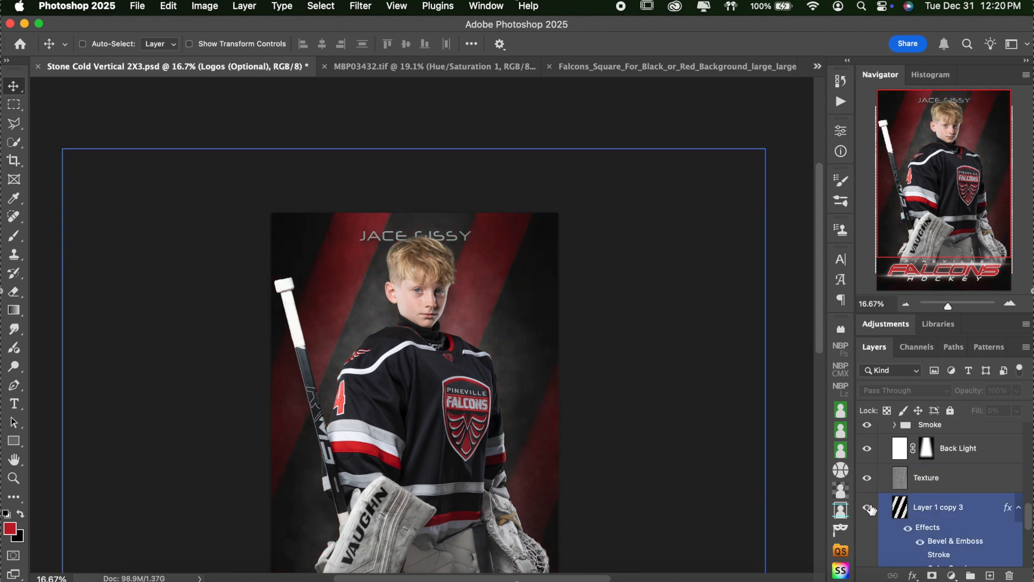
pyautogui.scroll(-3, 867, 507)
pyautogui.click(867, 453)
pyautogui.scroll(-3, 883, 495)
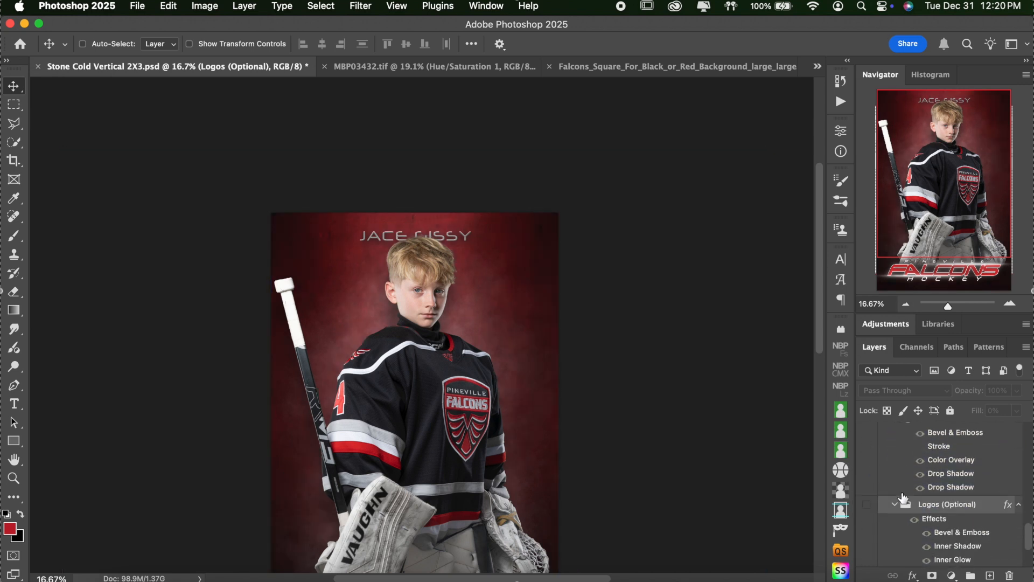
pyautogui.click(867, 504)
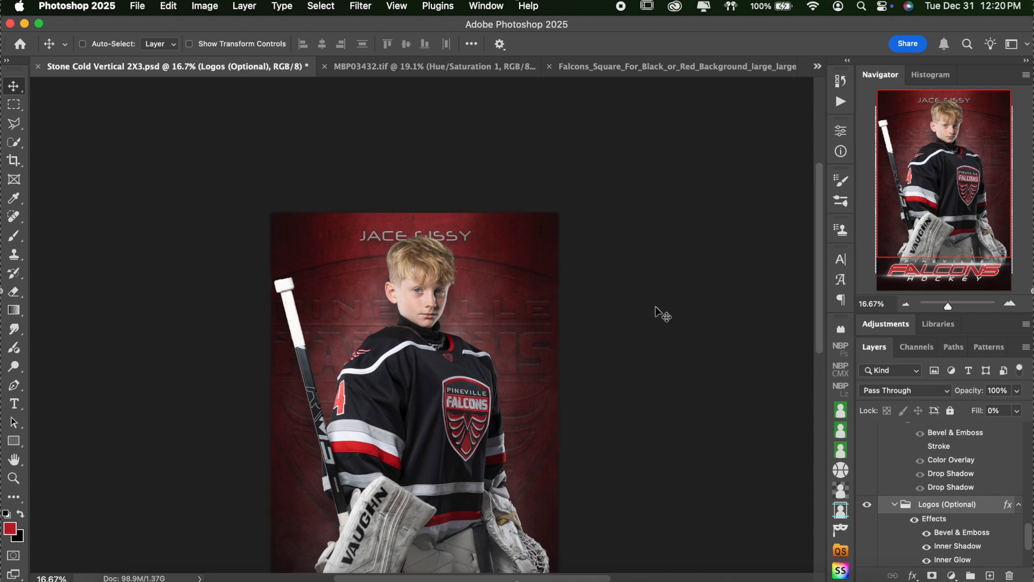
pyautogui.scroll(-5, 656, 312)
pyautogui.scroll(2, 656, 312)
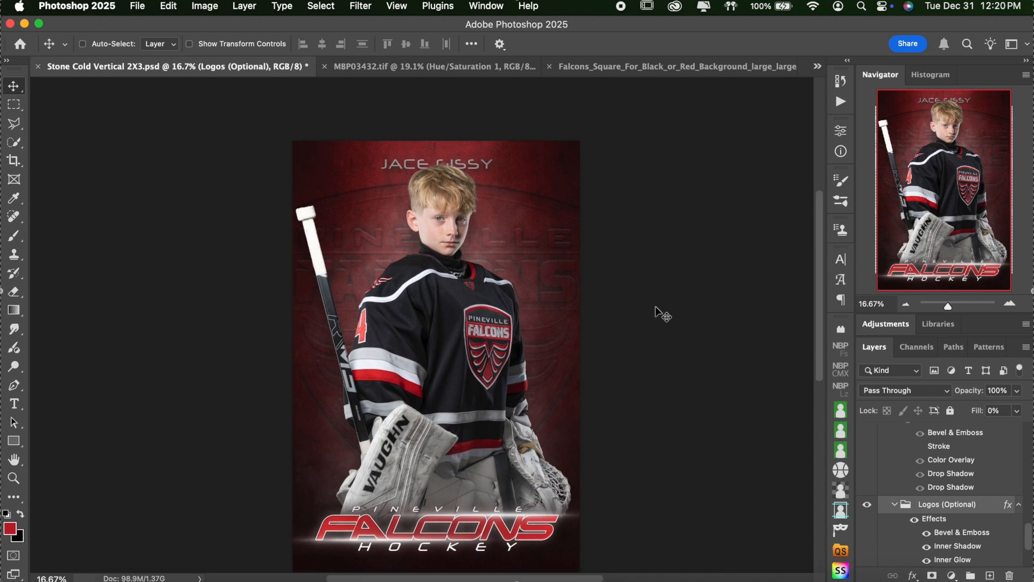
pyautogui.hscroll(-1, 656, 312)
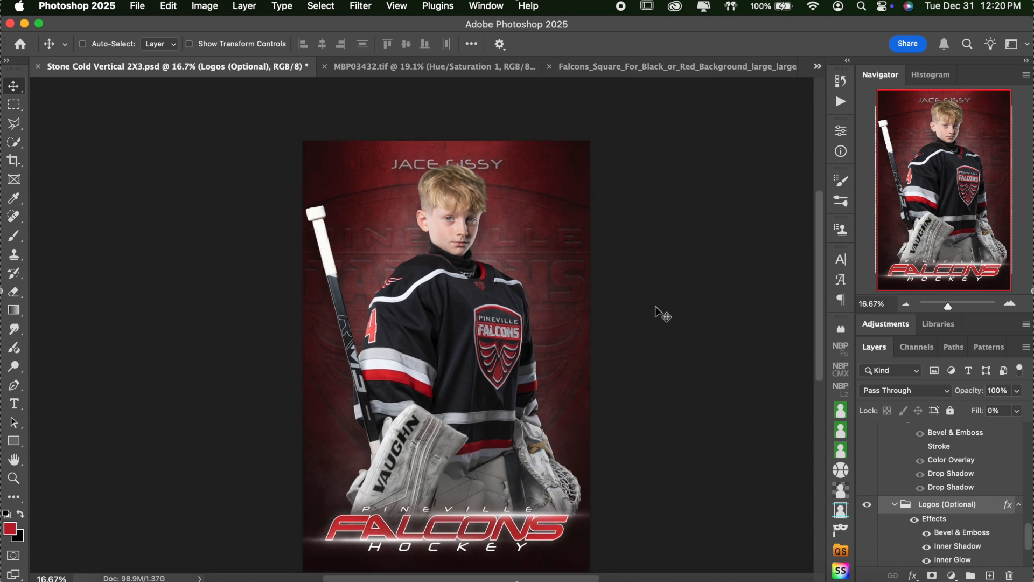